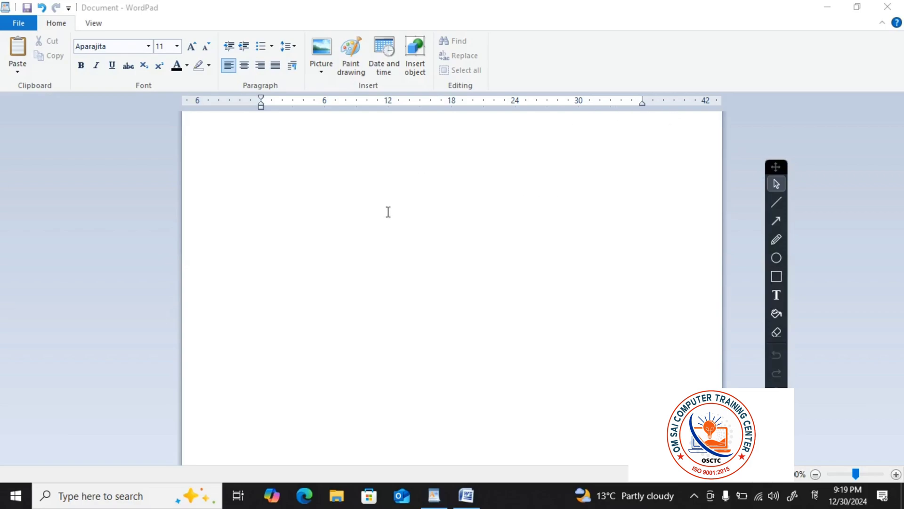
# Switch to the Word notes and read through the Hindi lines describing WordPad, highlighting the first two lines
pyautogui.click(459, 498)
pyautogui.click(515, 382)
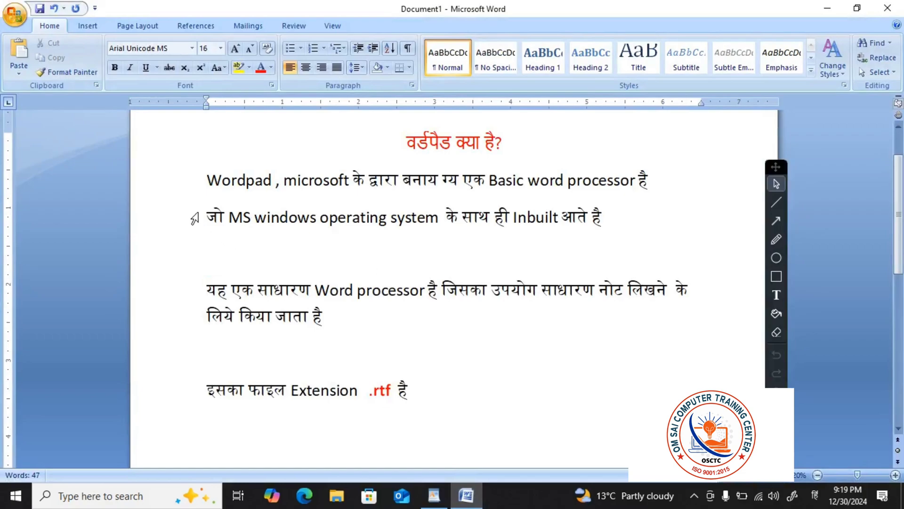
pyautogui.moveTo(206, 179); pyautogui.dragTo(646, 198)
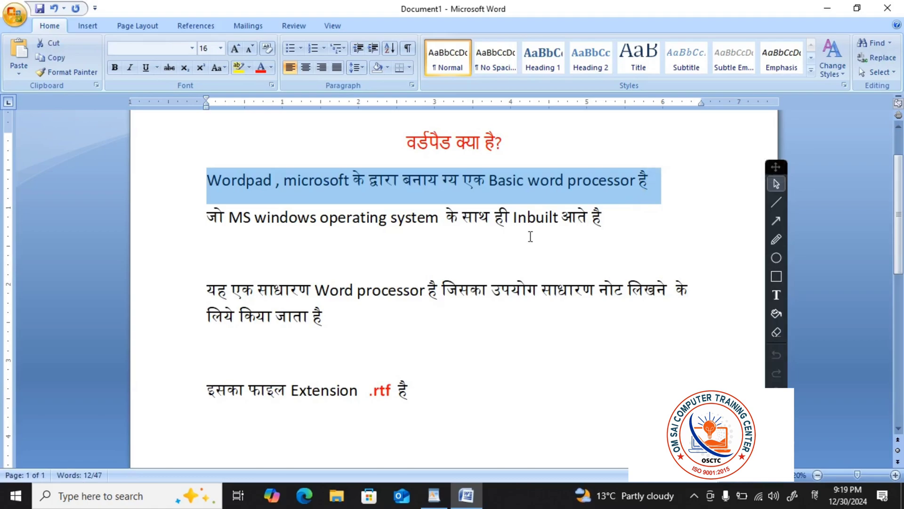
pyautogui.scroll(-1, 530, 236)
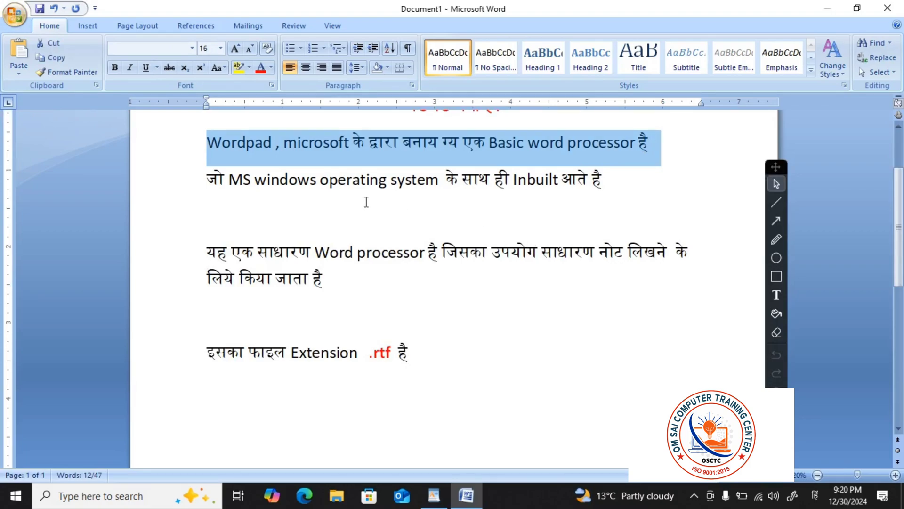
pyautogui.click(188, 185)
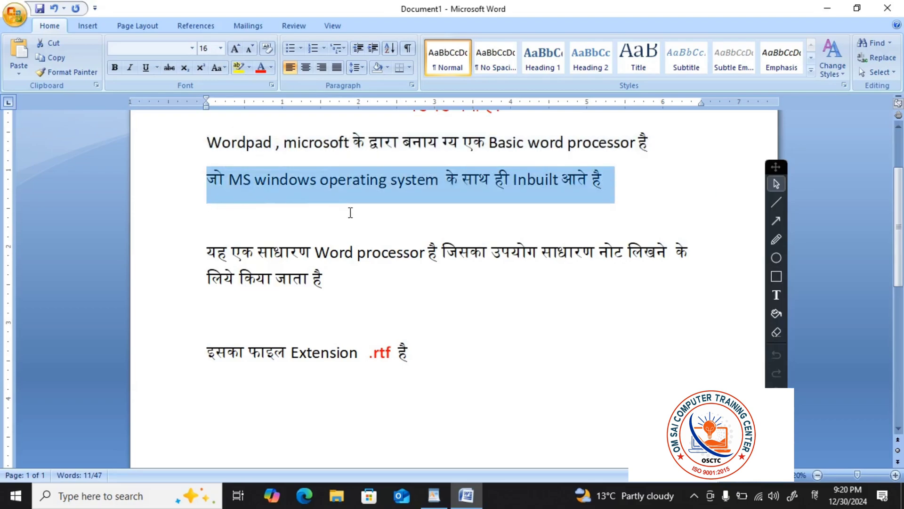
pyautogui.scroll(-2, 372, 223)
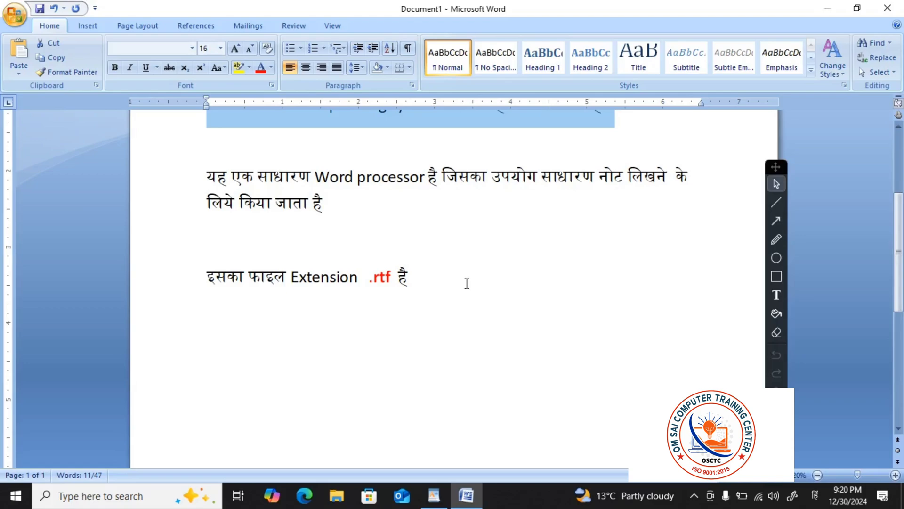
# Switch back to WordPad and close its document without saving changes
pyautogui.click(435, 495)
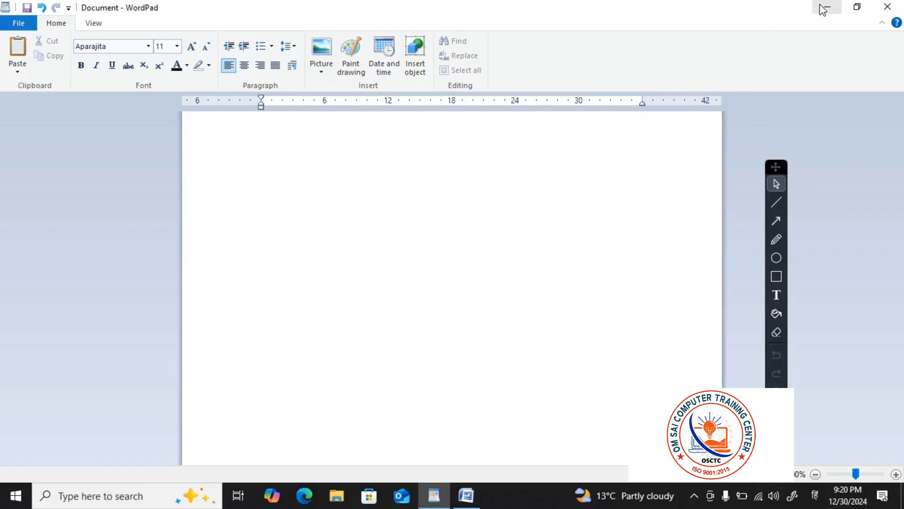
pyautogui.click(889, 8)
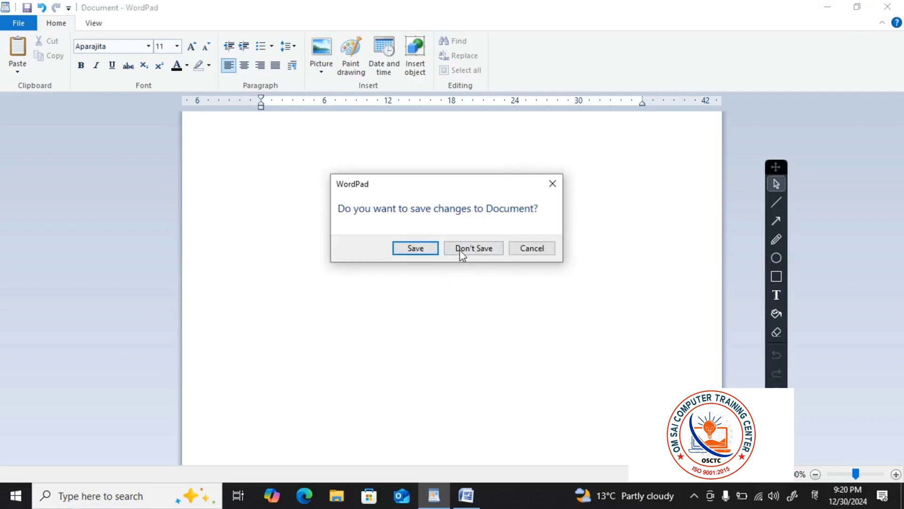
pyautogui.click(460, 249)
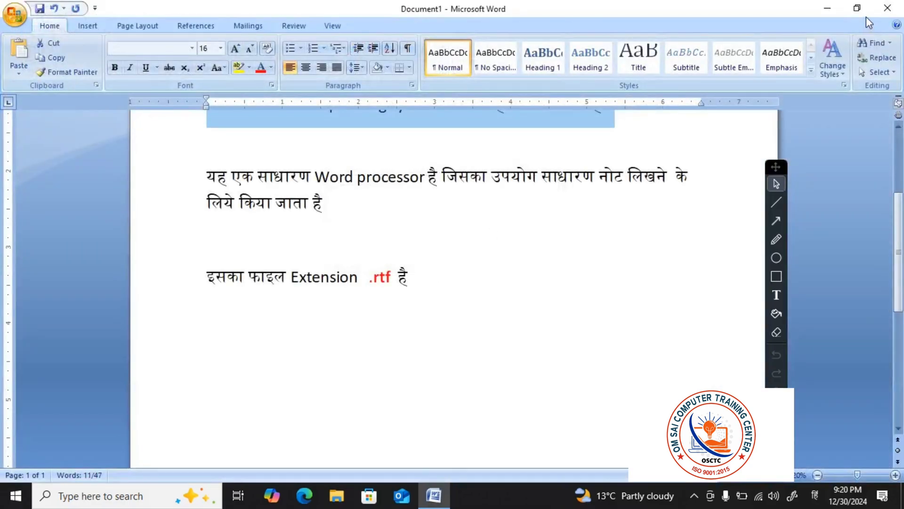
# Minimize the Word window and refresh the desktop
pyautogui.click(827, 8)
pyautogui.rightClick(511, 24)
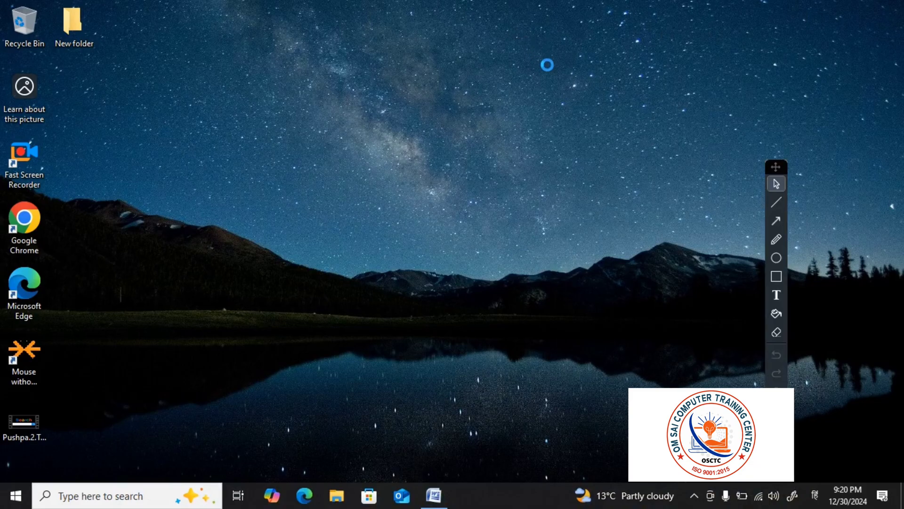
pyautogui.click(547, 67)
# Change the keyboard language to English and launch WordPad with the Run command wordpad
pyautogui.press('super+r')
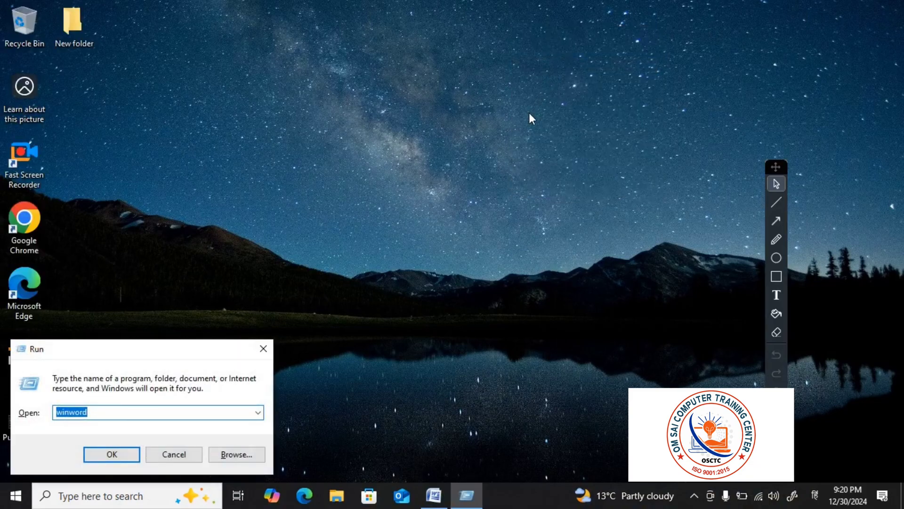
pyautogui.press('BackSpace')
pyautogui.write('word')
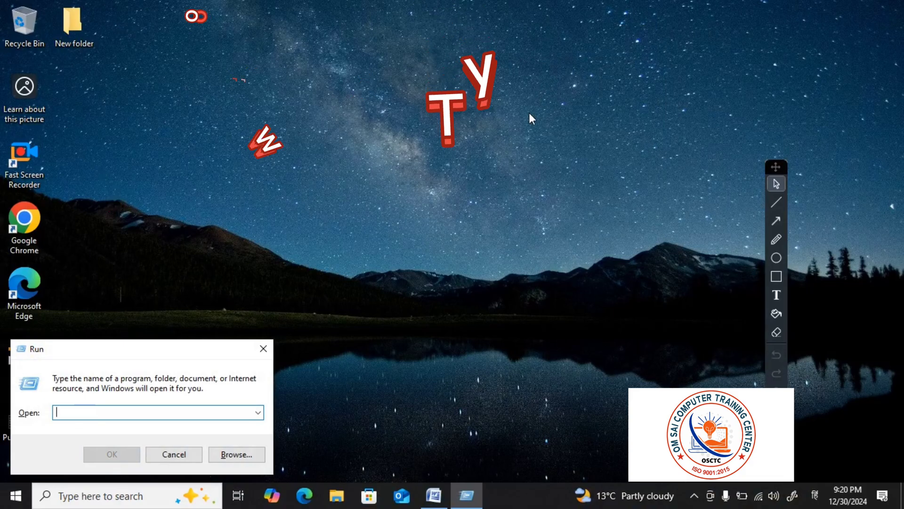
pyautogui.press('BackSpace')
pyautogui.press('BackSpace')
pyautogui.press('BackSpace')
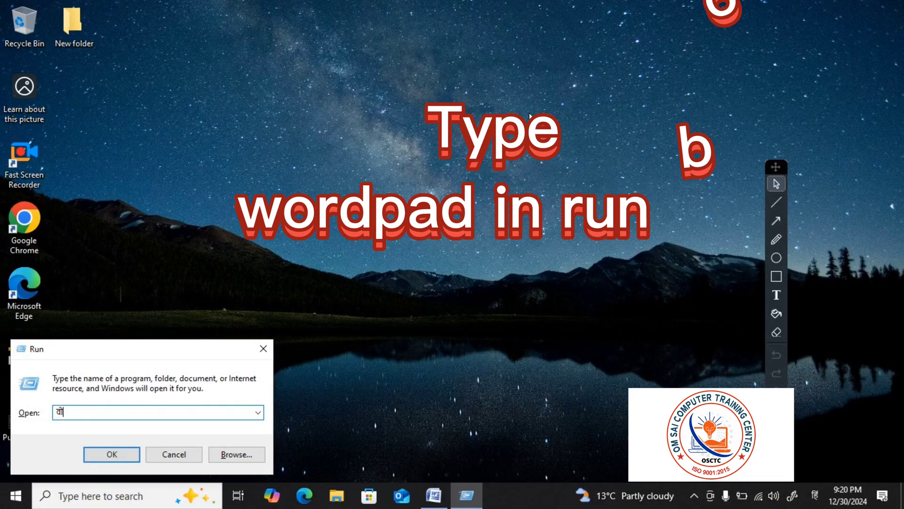
pyautogui.press('super+space')
pyautogui.write('w')
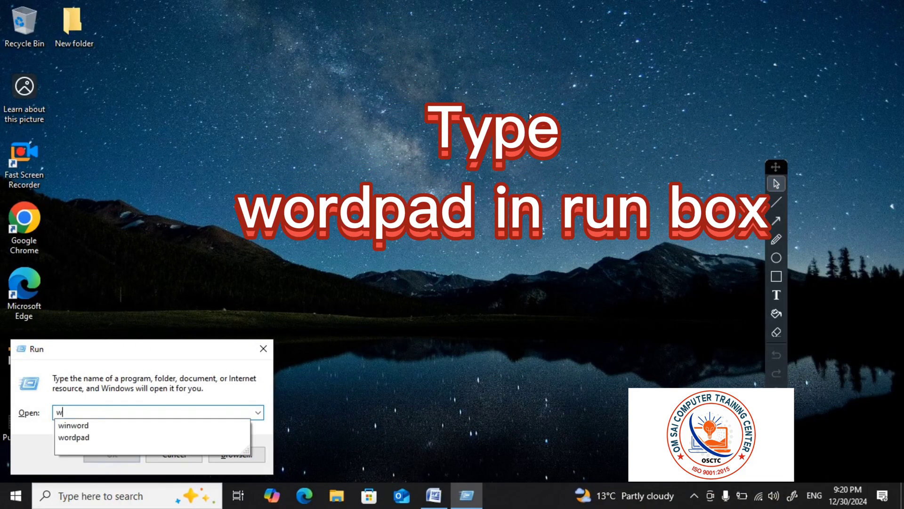
pyautogui.write('ordpad')
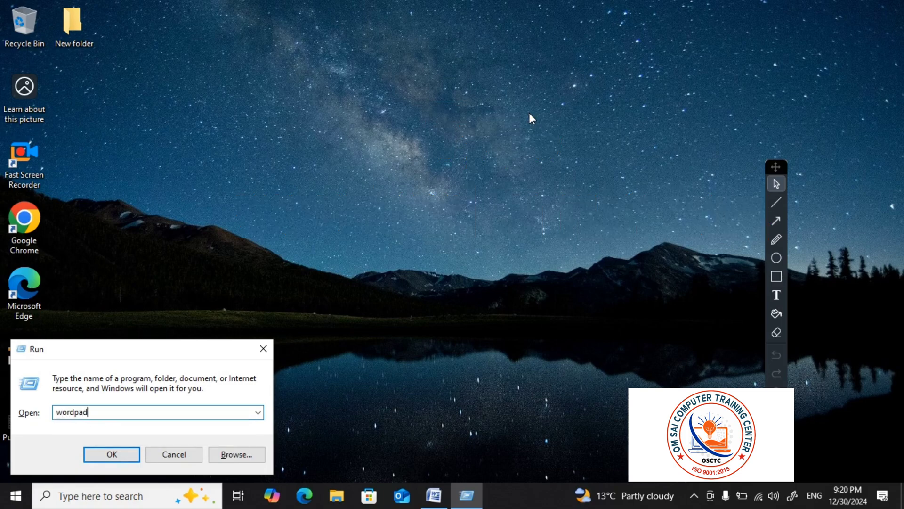
pyautogui.press('Return')
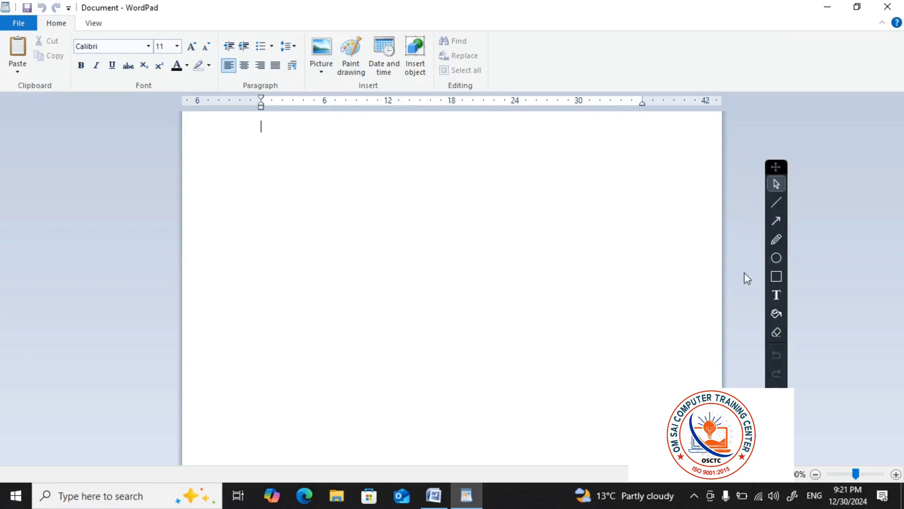
# Outline the writing area with an annotation rectangle, clear it, and outline the title bar the same way
pyautogui.click(783, 183)
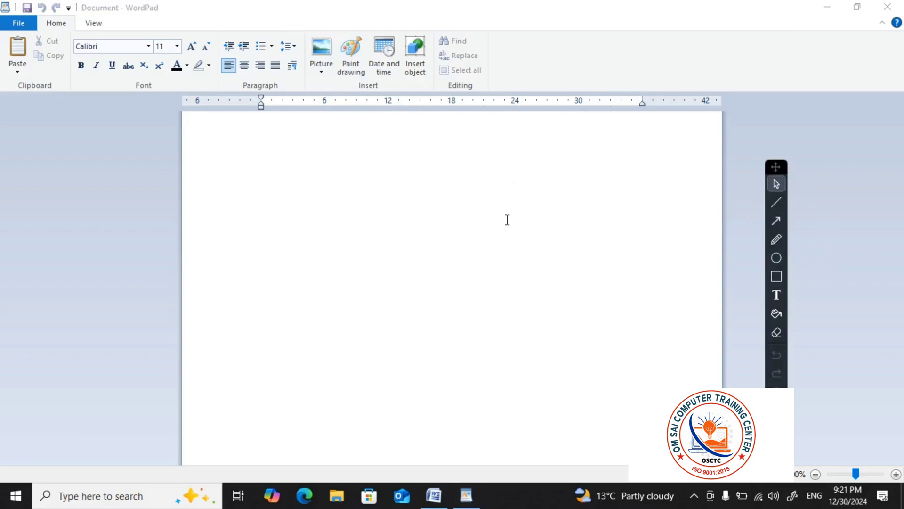
pyautogui.click(784, 274)
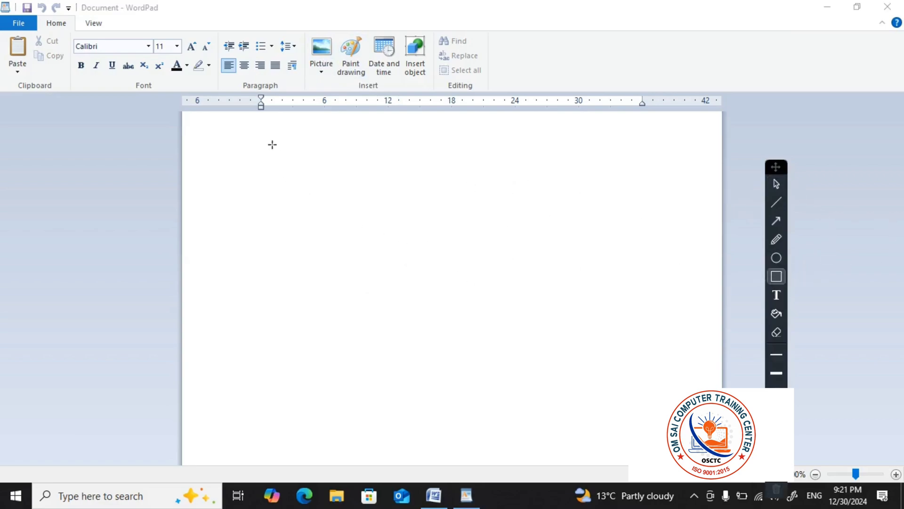
pyautogui.moveTo(272, 141)
pyautogui.mouseDown()
pyautogui.moveTo(323, 281)
pyautogui.moveTo(617, 368)
pyautogui.moveTo(665, 427)
pyautogui.mouseUp()
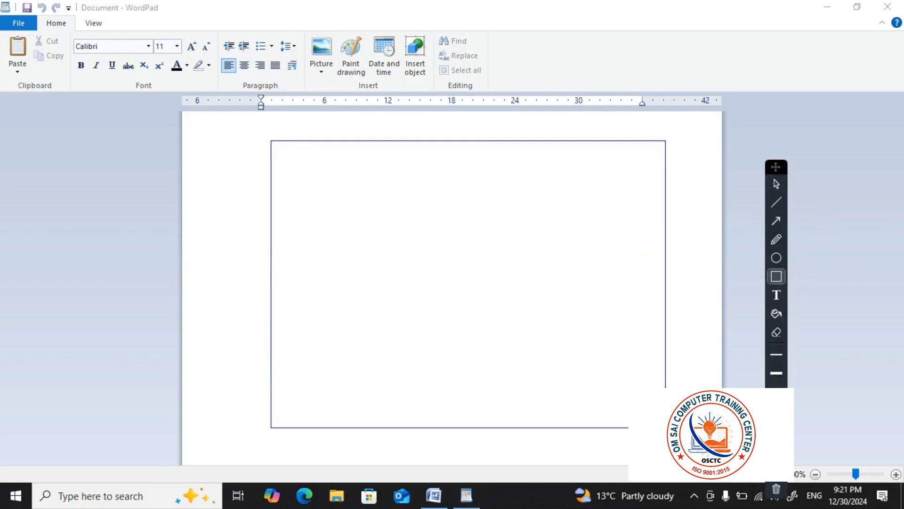
pyautogui.click(777, 489)
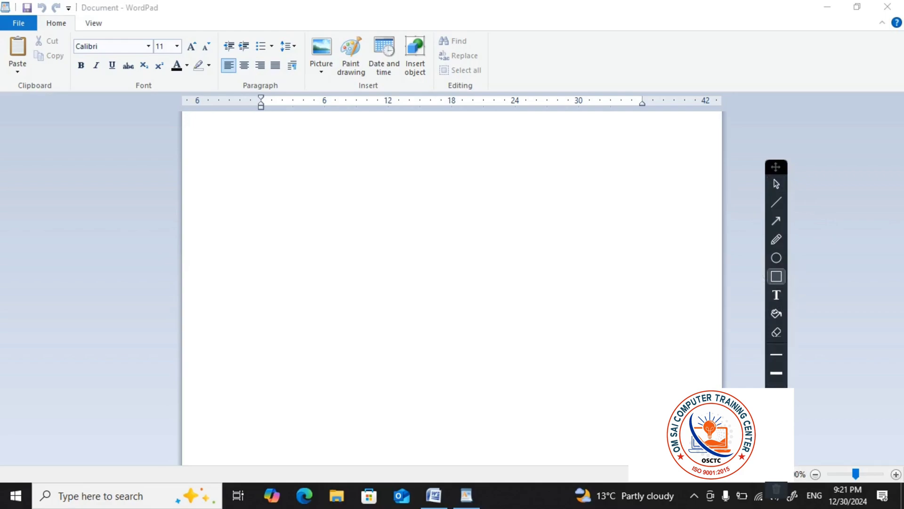
pyautogui.click(785, 189)
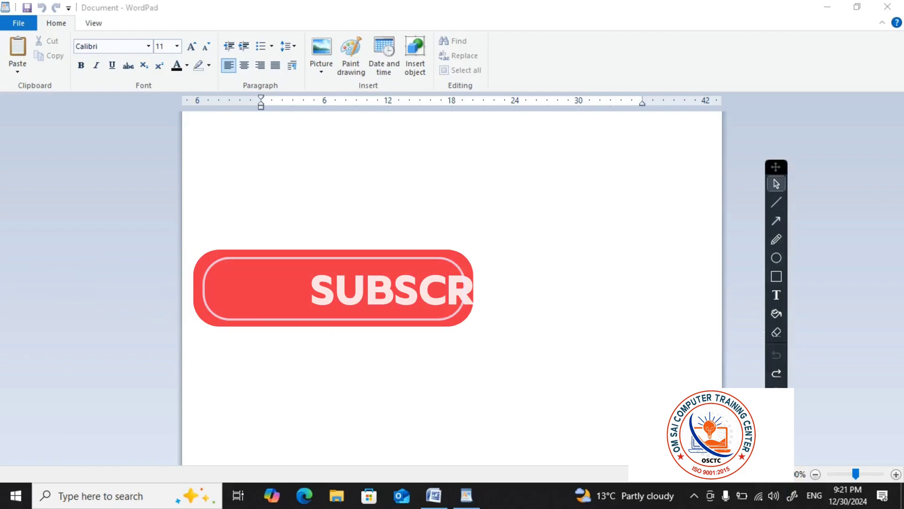
pyautogui.click(777, 276)
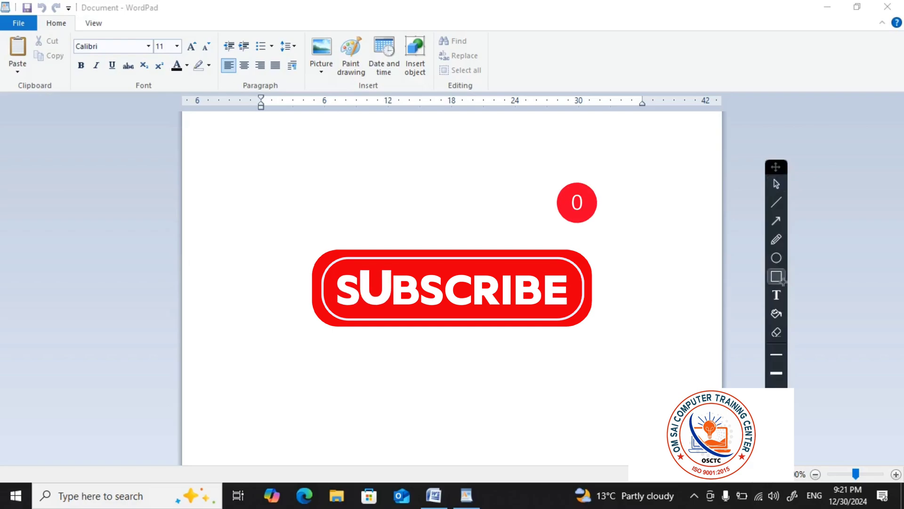
pyautogui.moveTo(121, 4); pyautogui.dragTo(793, 14)
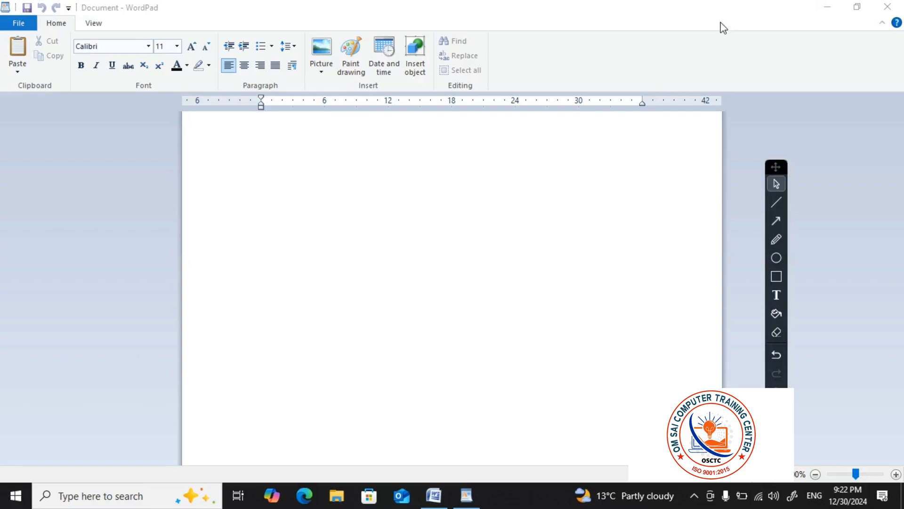
# Minimize the WordPad window and bring it back on screen
pyautogui.click(827, 9)
pyautogui.click(827, 10)
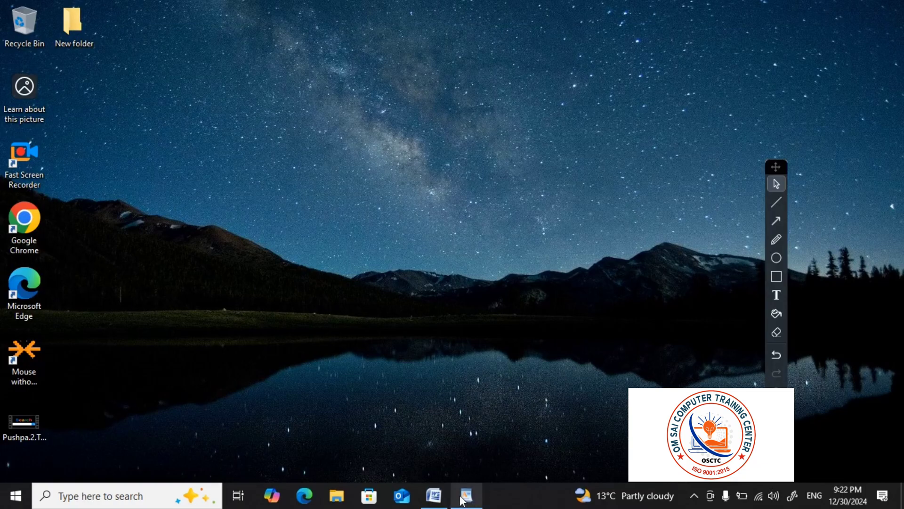
pyautogui.moveTo(461, 497)
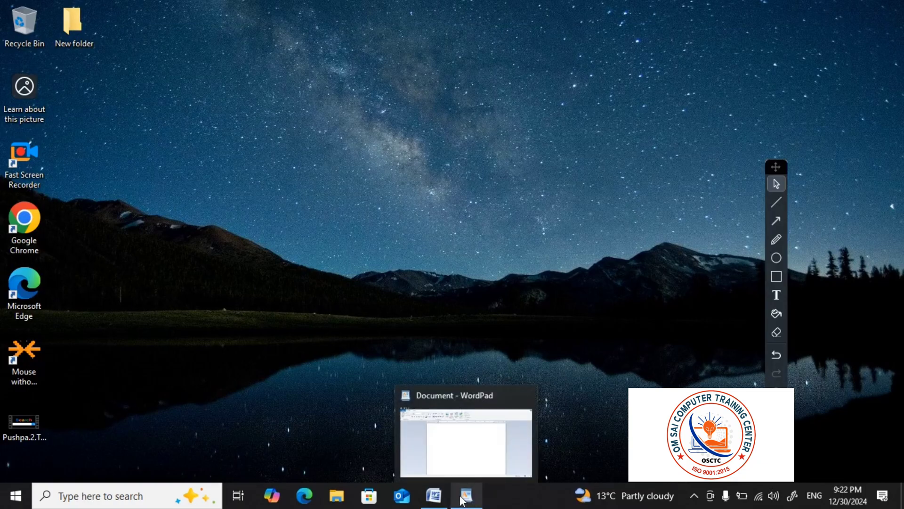
pyautogui.click(462, 496)
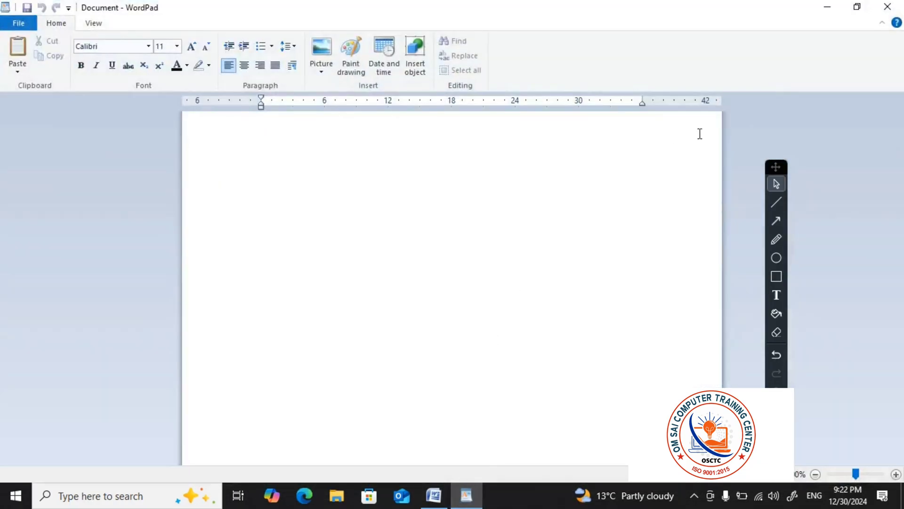
# Restore the WordPad window to a smaller size, make it narrower and taller, and maximize it again
pyautogui.click(857, 6)
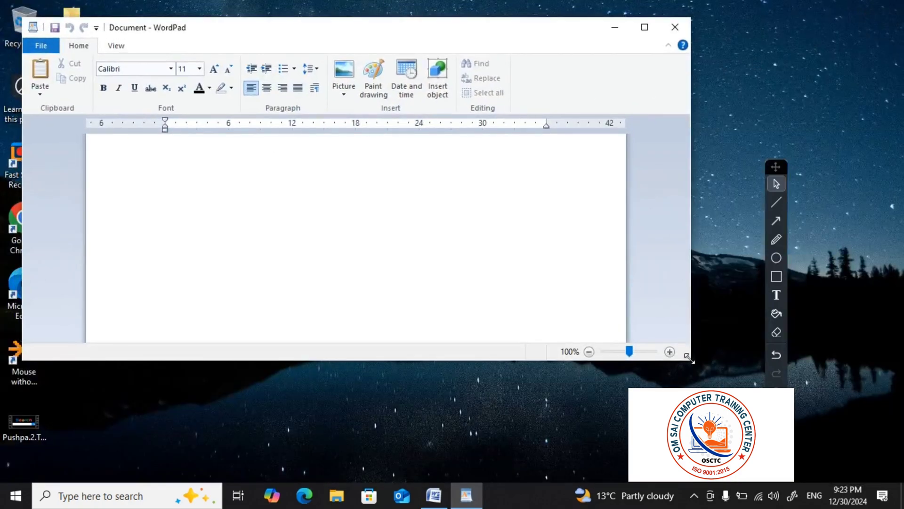
pyautogui.moveTo(689, 358); pyautogui.dragTo(622, 399)
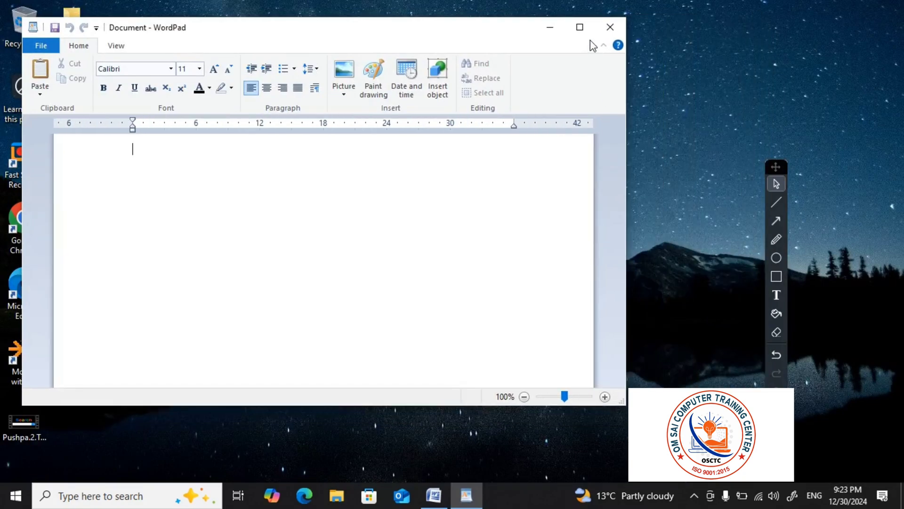
pyautogui.click(580, 29)
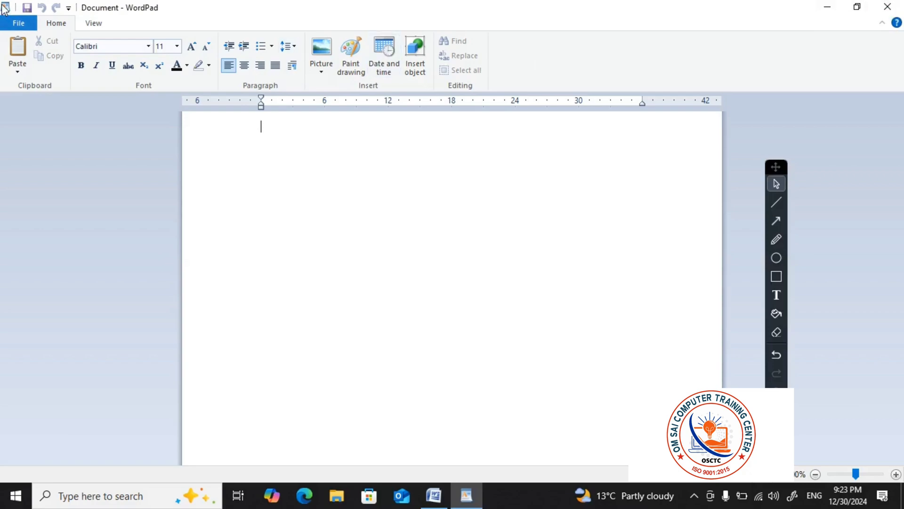
# View the customization options of the Quick Access Toolbar and close them without changing any
pyautogui.click(68, 8)
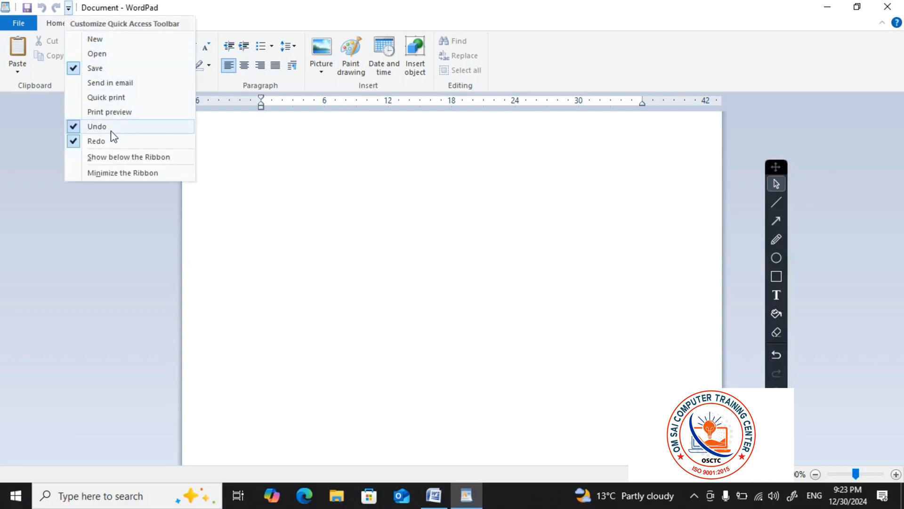
pyautogui.click(252, 9)
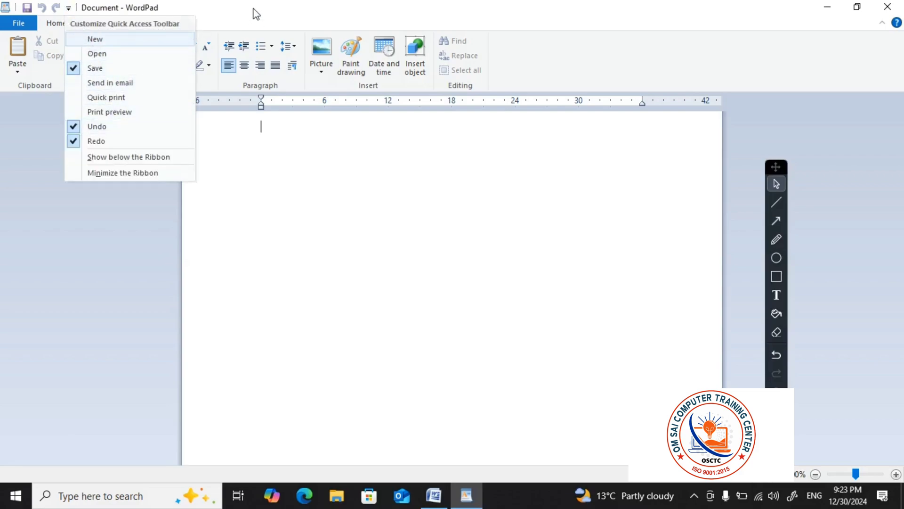
# Outline the Home and View tab names with an annotation rectangle and leave the drawing tool
pyautogui.hotkey('ctrl', 'shift', 'r')
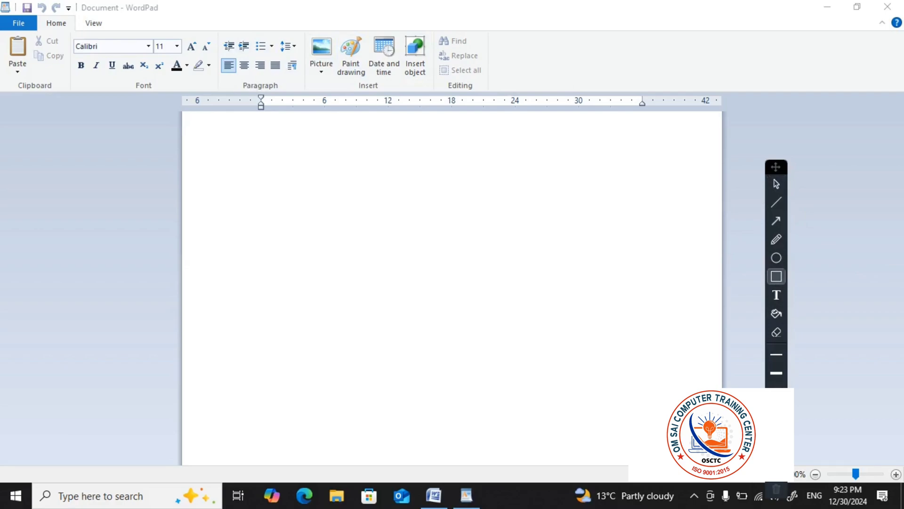
pyautogui.moveTo(42, 21)
pyautogui.mouseDown()
pyautogui.moveTo(87, 47)
pyautogui.moveTo(135, 32)
pyautogui.mouseUp()
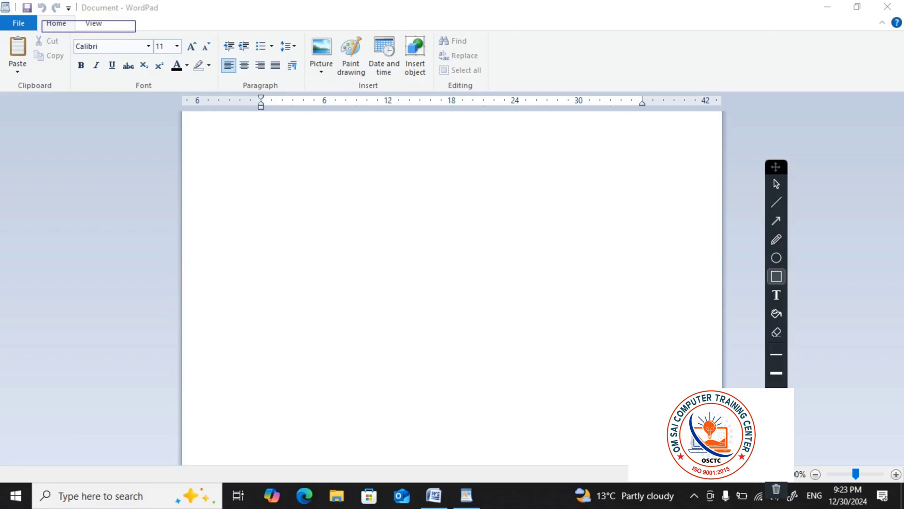
pyautogui.click(776, 183)
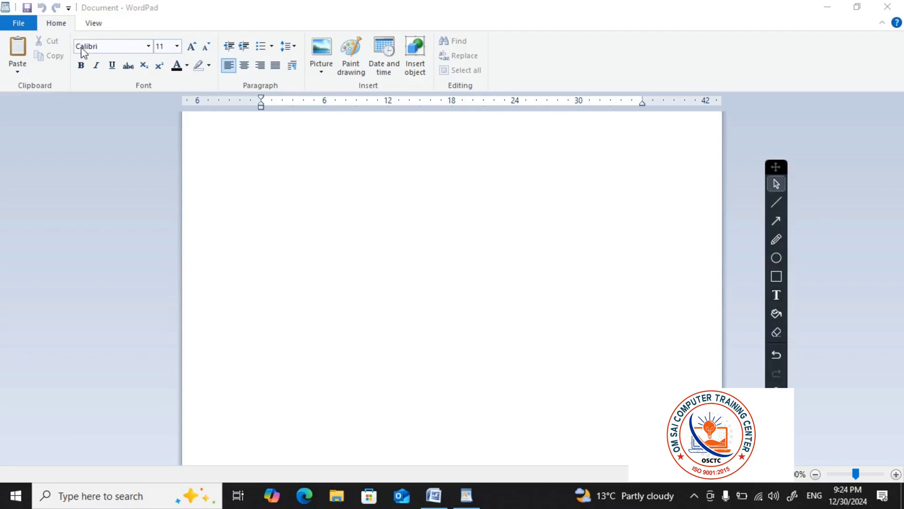
# Show the Home commands and the View commands of the ribbon
pyautogui.click(62, 26)
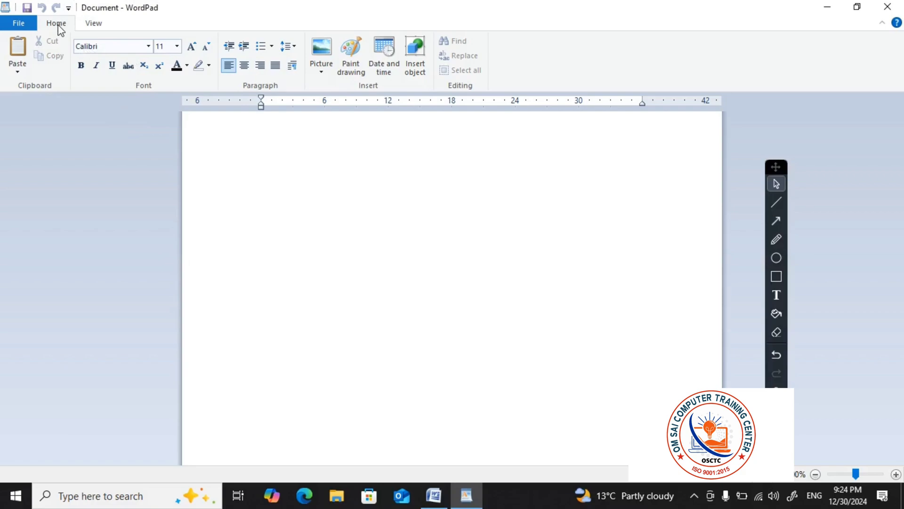
pyautogui.click(92, 27)
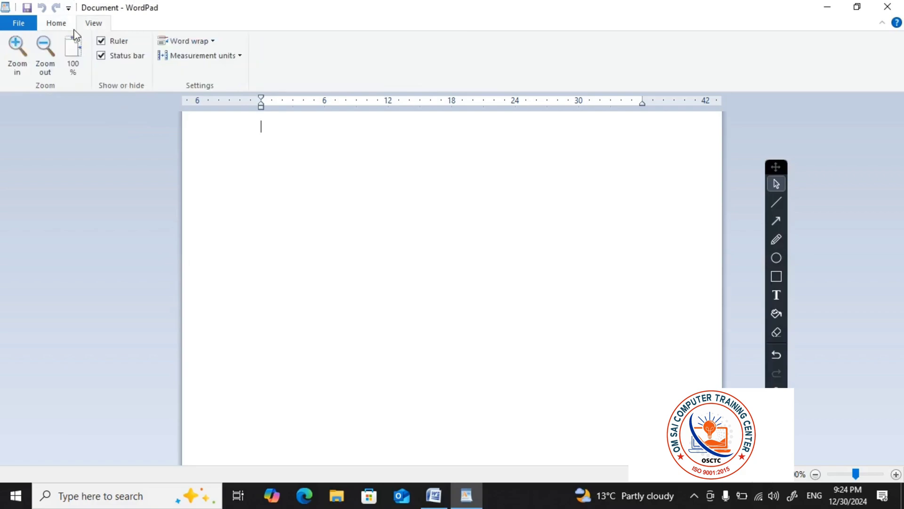
# Show the Home commands, then review the File commands and the Save as formats without saving the document
pyautogui.click(52, 28)
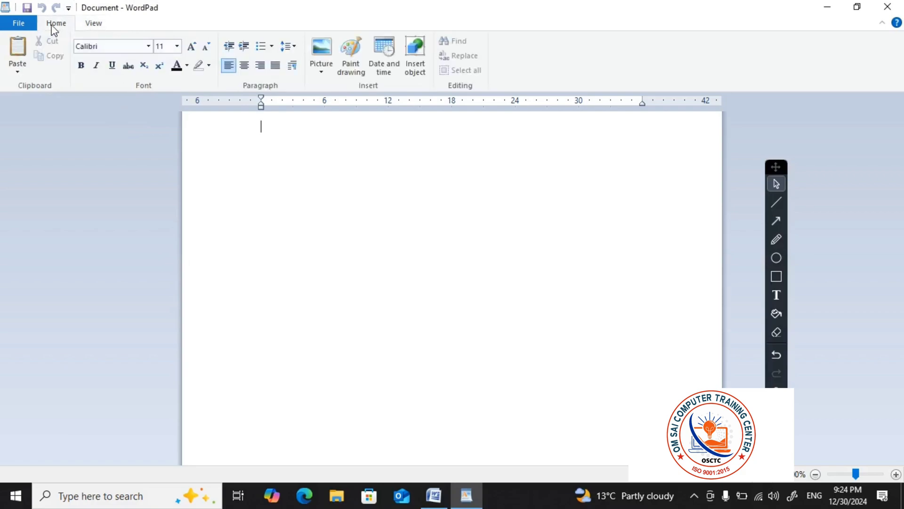
pyautogui.click(18, 22)
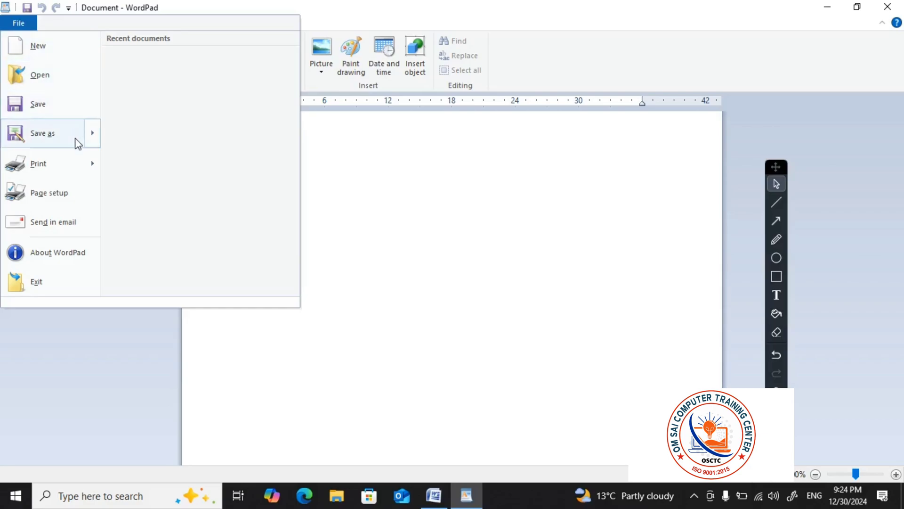
pyautogui.moveTo(75, 146)
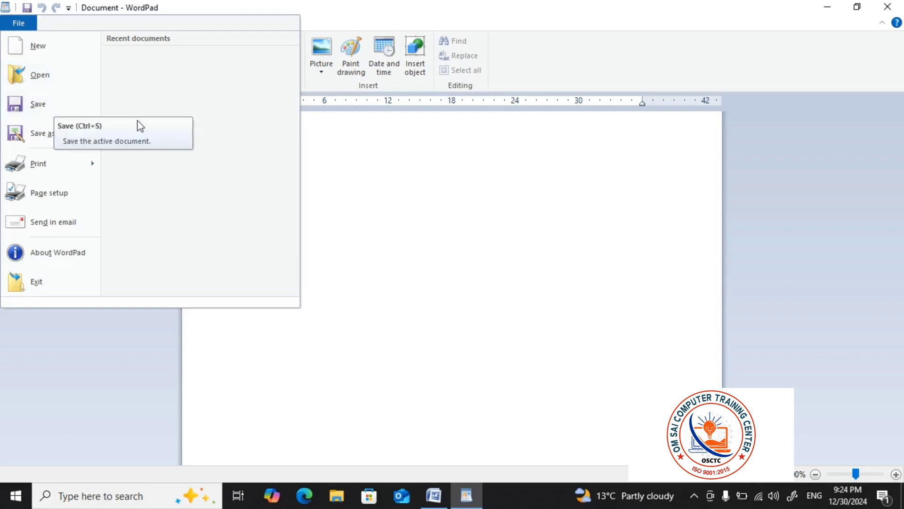
pyautogui.click(468, 169)
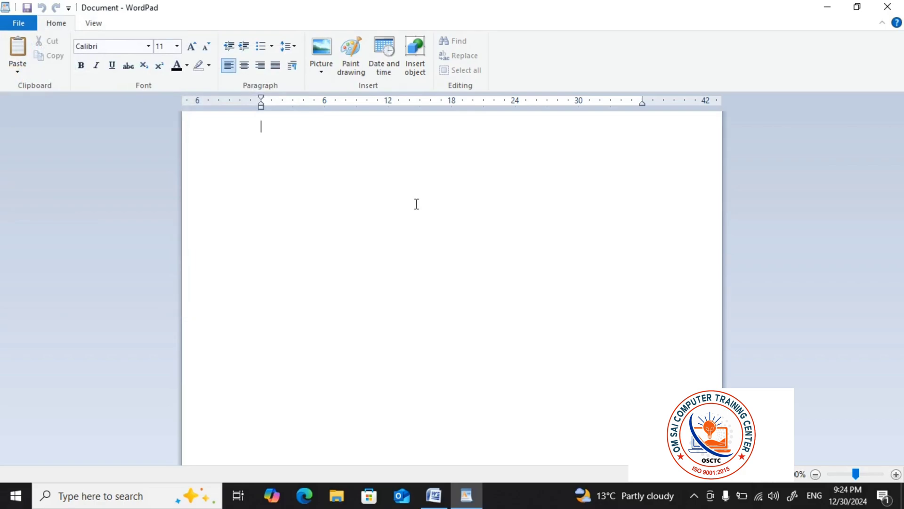
pyautogui.click(25, 26)
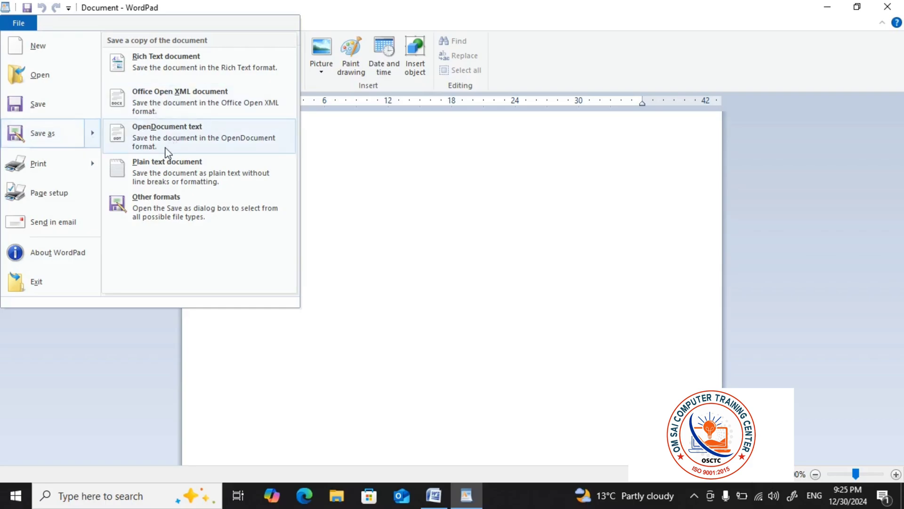
pyautogui.click(380, 157)
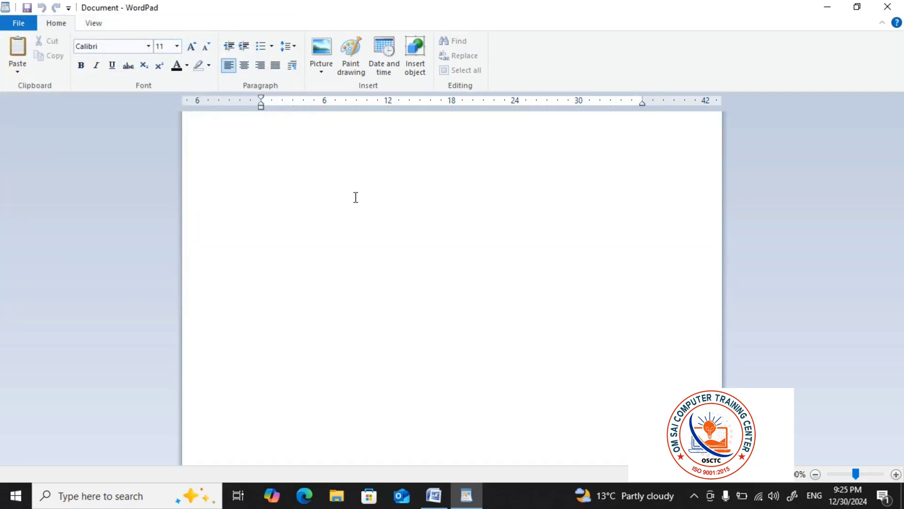
# Examine the Print options, open the Print dialog and cancel it, and show the Quick print and Print preview choices
pyautogui.click(13, 24)
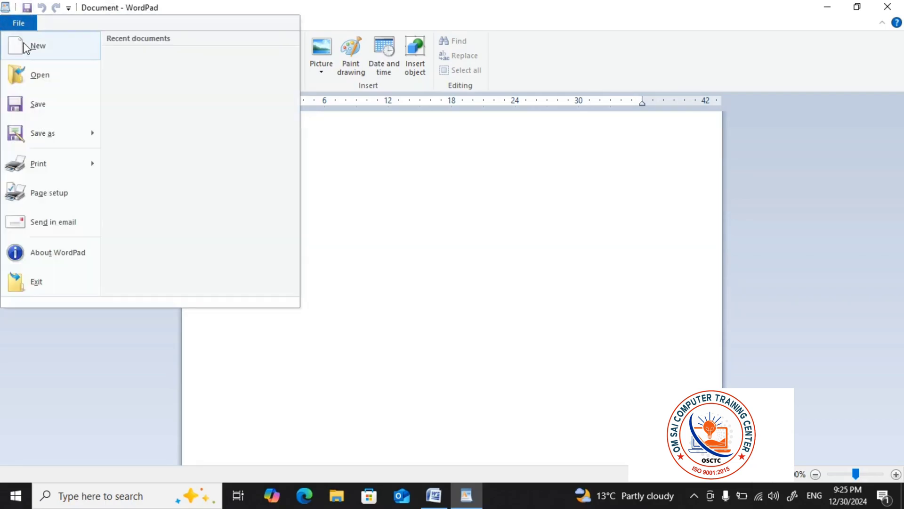
pyautogui.moveTo(87, 165)
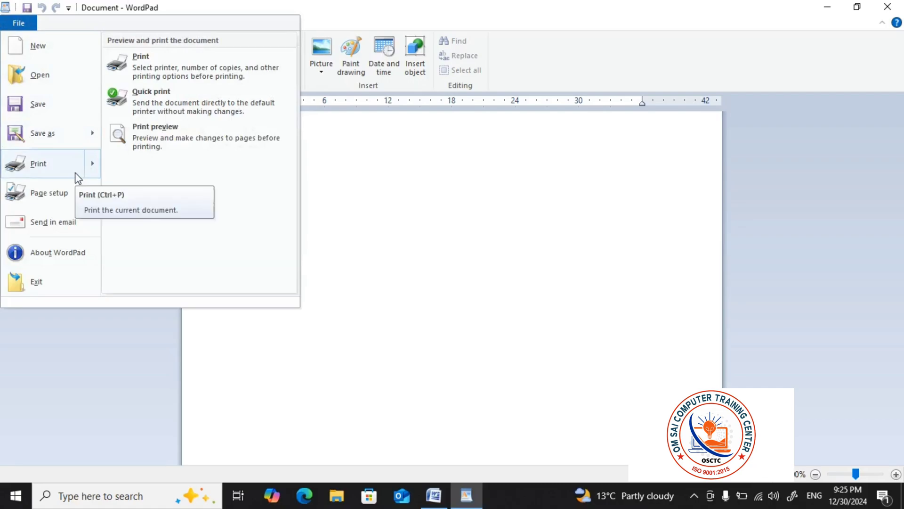
pyautogui.click(160, 72)
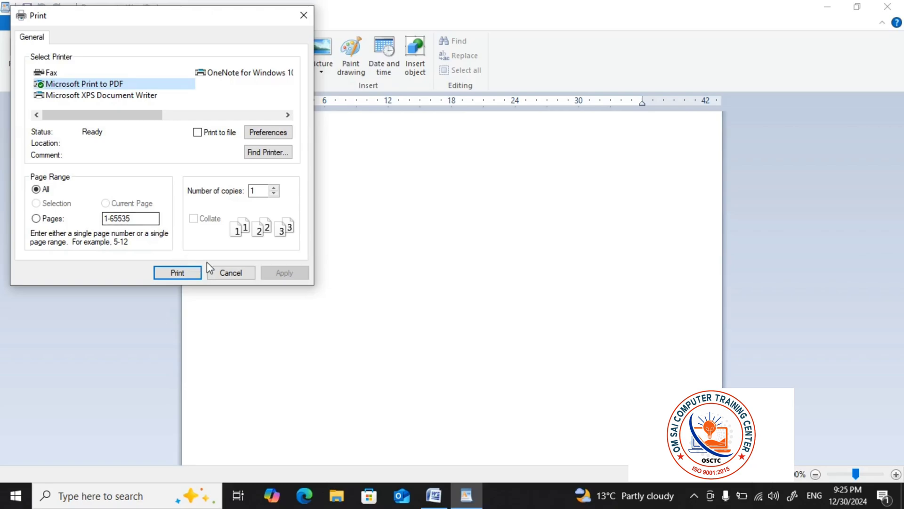
pyautogui.click(223, 274)
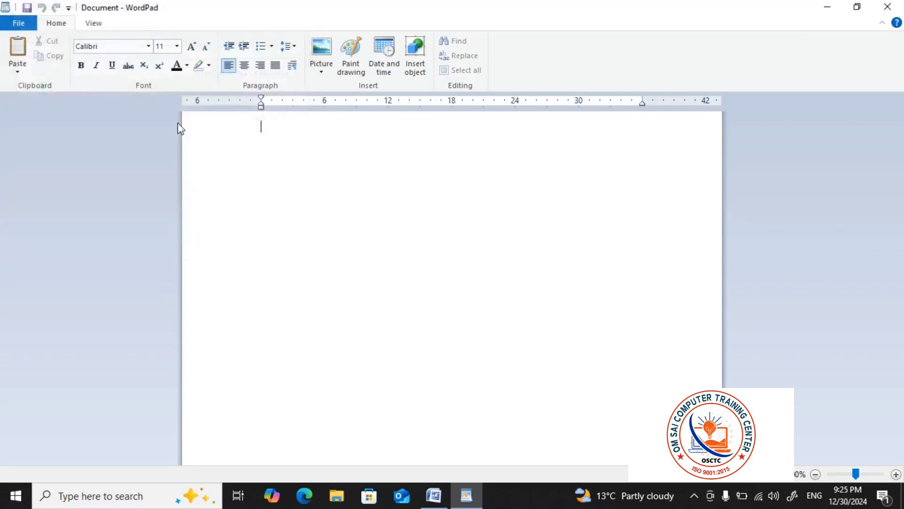
pyautogui.click(20, 28)
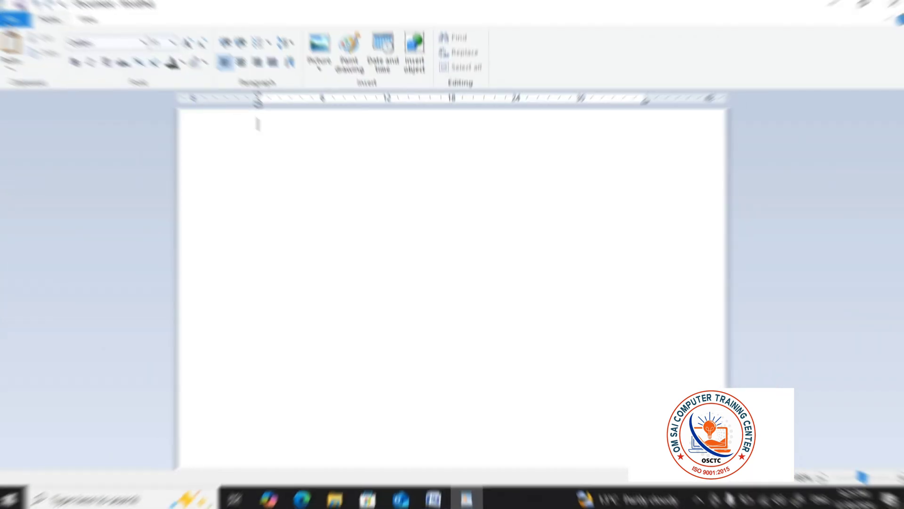
# Try the A4 paper size in Page Setup, cancel the dialog, and review the remaining File commands down to Exit
pyautogui.click(17, 24)
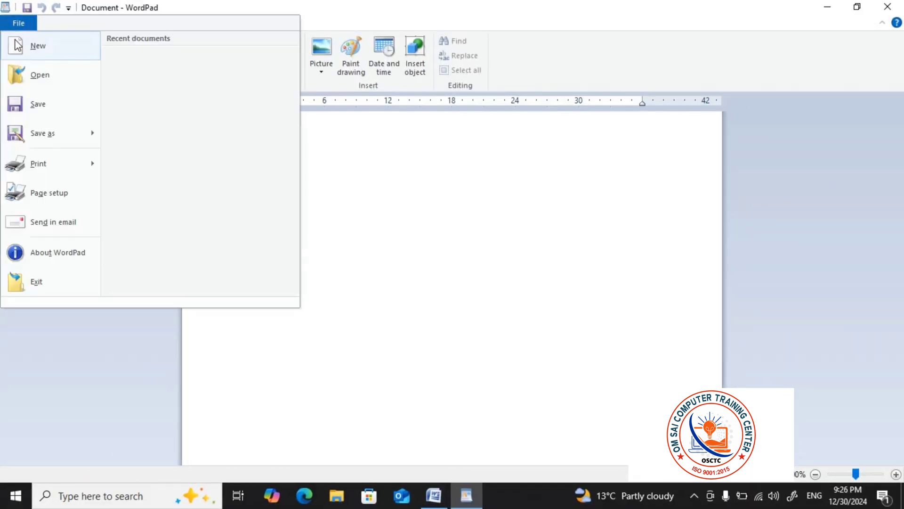
pyautogui.click(50, 202)
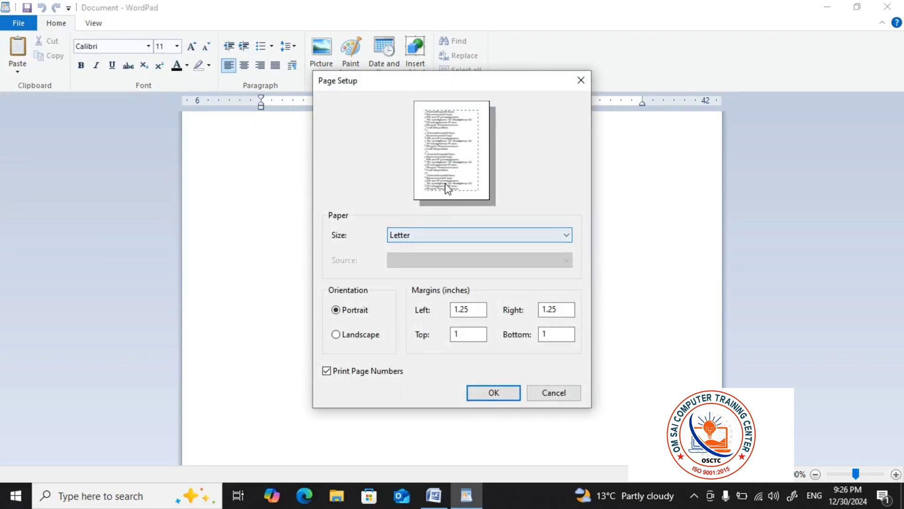
pyautogui.click(461, 234)
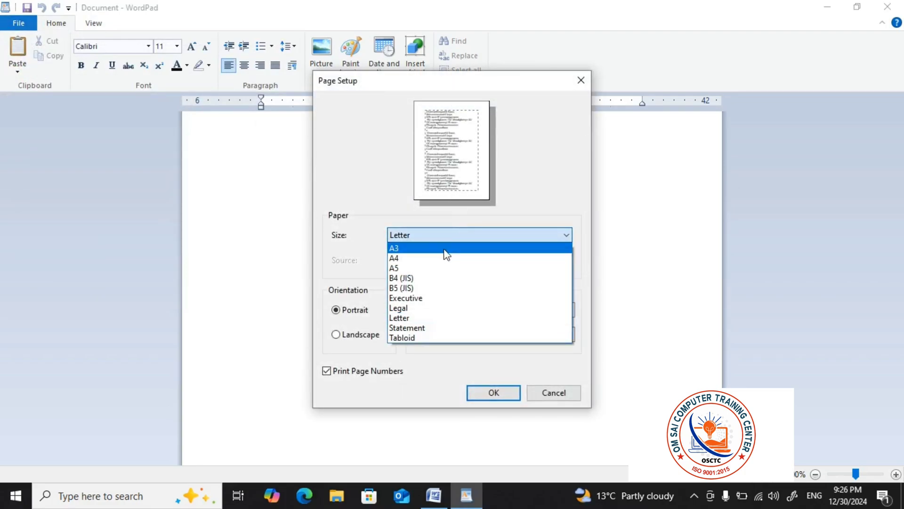
pyautogui.click(414, 258)
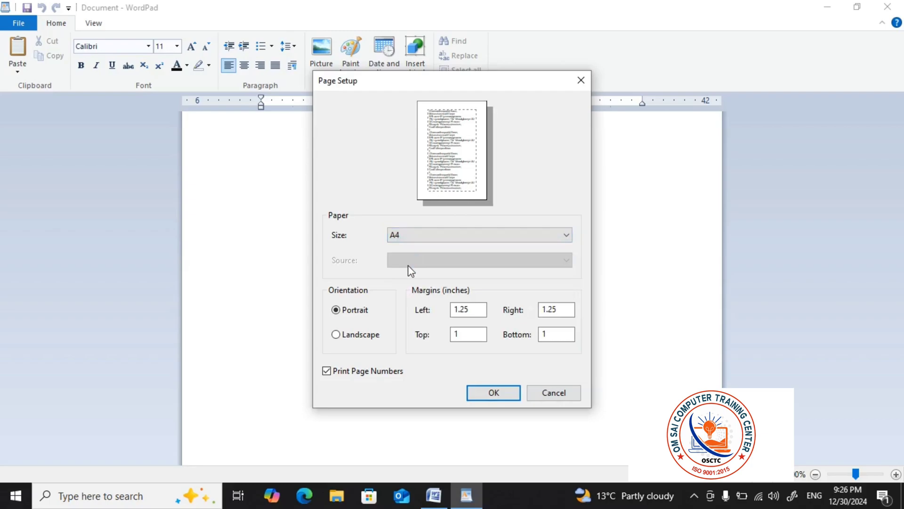
pyautogui.click(554, 394)
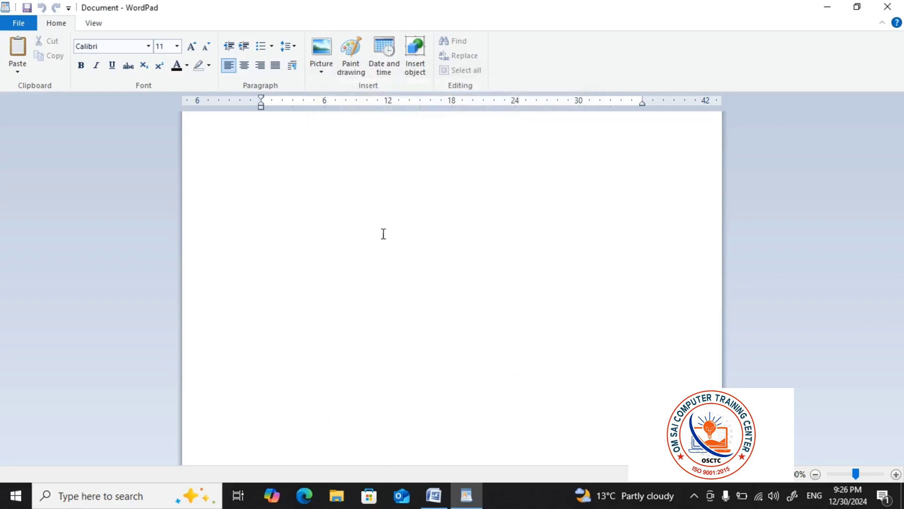
pyautogui.click(6, 25)
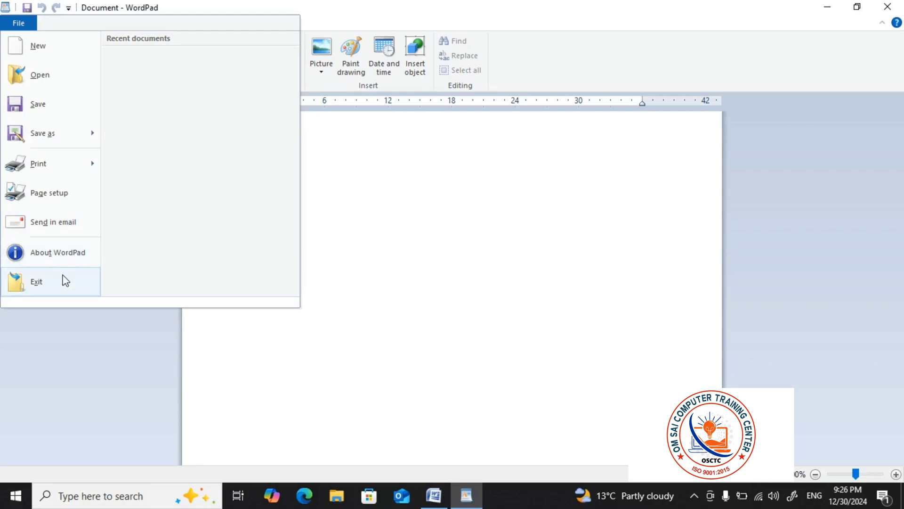
pyautogui.click(433, 265)
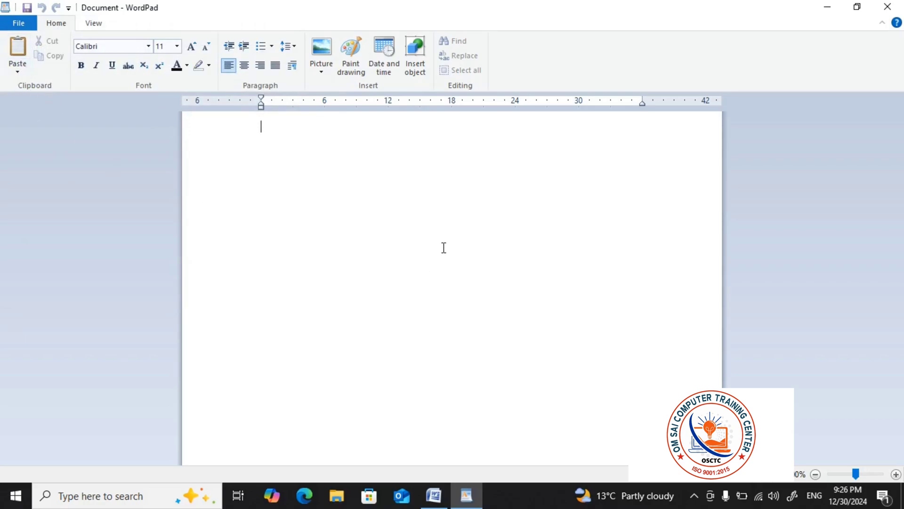
# Paste the copied sample paragraphs into the blank document
pyautogui.hotkey('ctrl', 'v')
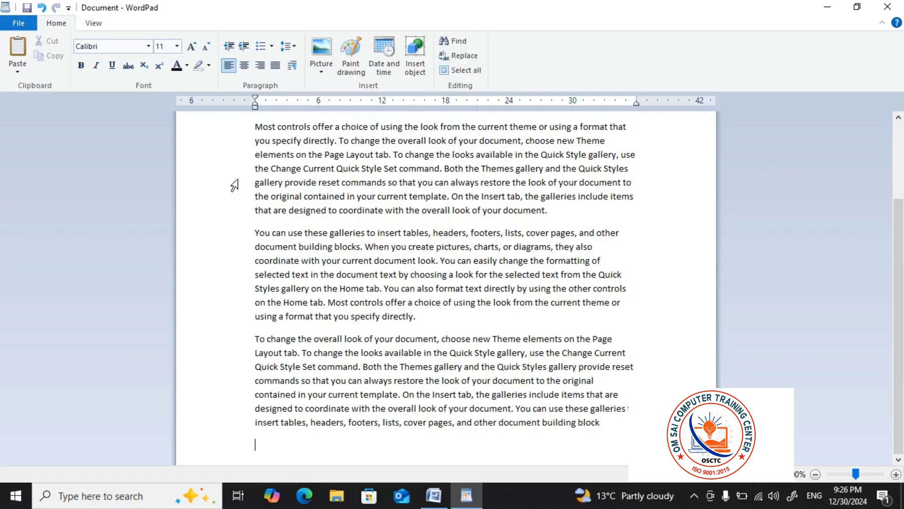
pyautogui.scroll(3, 441, 226)
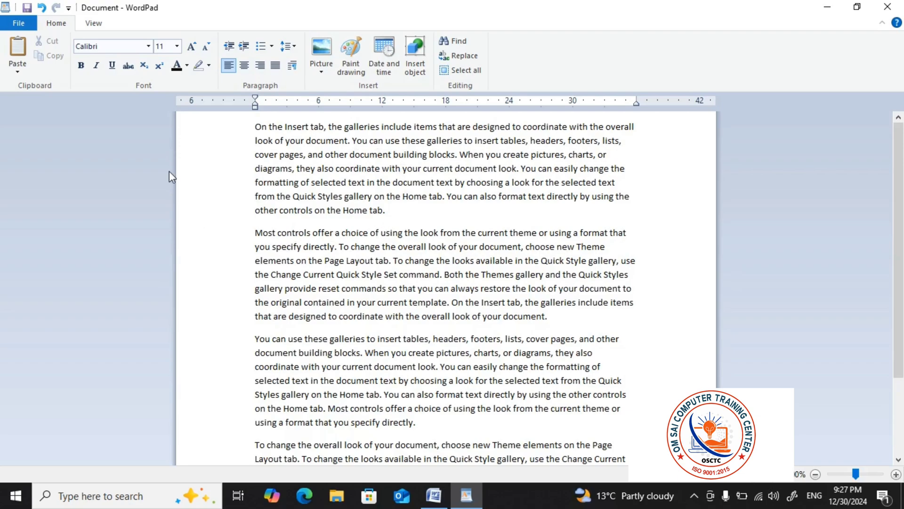
pyautogui.click(377, 182)
# Cut the first paragraph, starting "On the Insert tab", out of the document
pyautogui.click(231, 135)
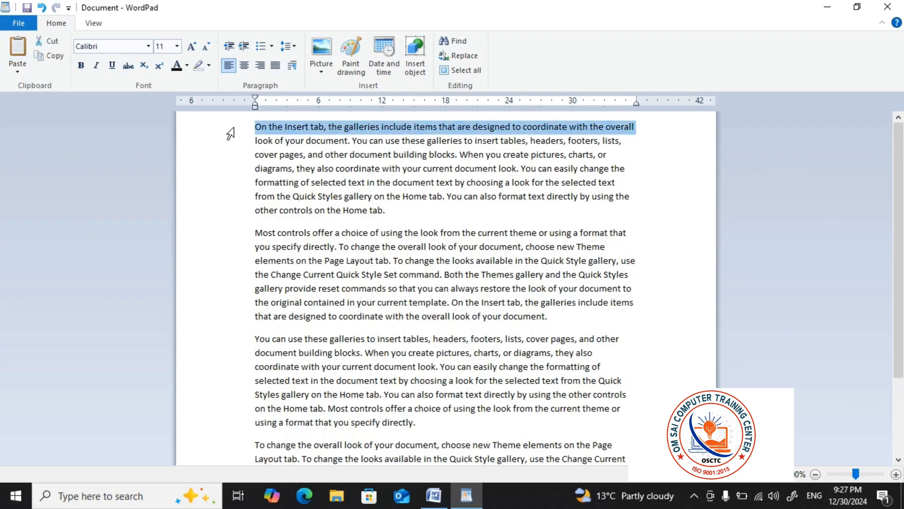
pyautogui.moveTo(231, 134); pyautogui.dragTo(406, 216)
pyautogui.press('super+c')
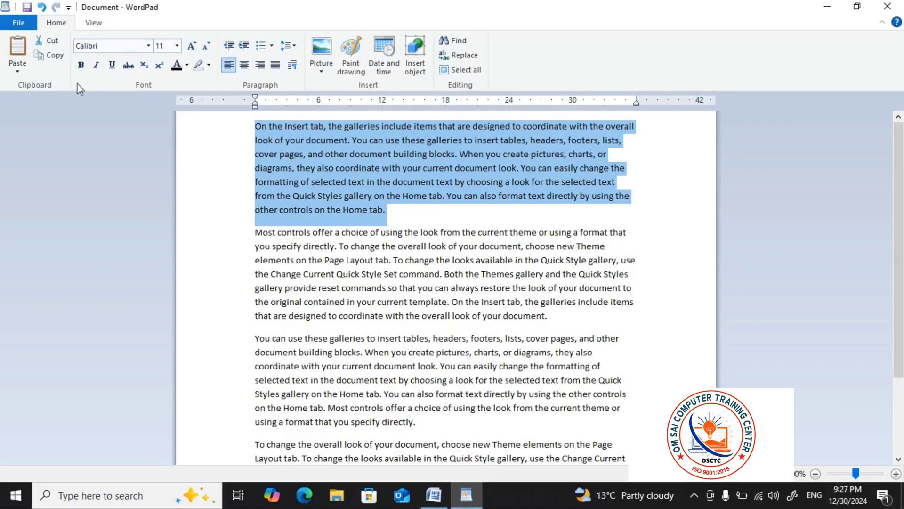
pyautogui.click(55, 41)
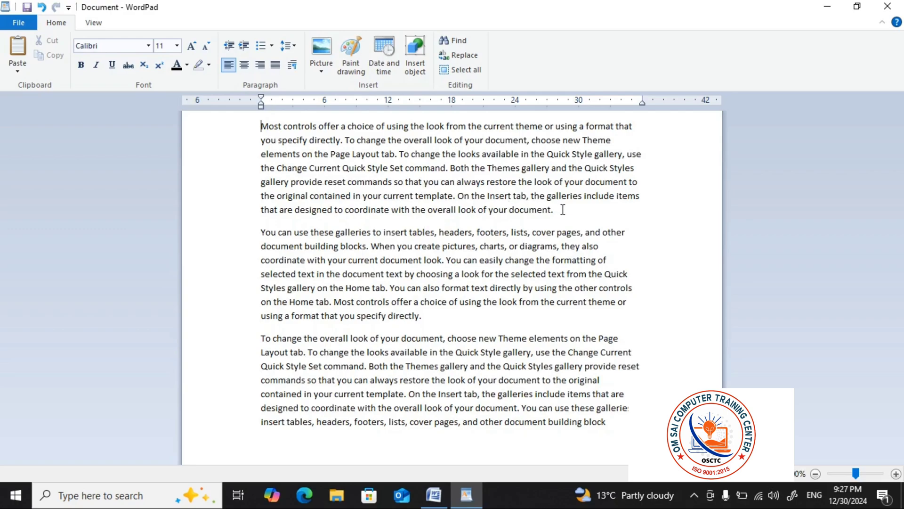
# Add two line breaks after the paragraph ending "using a format that you specify directly." and paste the cut paragraph there
pyautogui.click(438, 315)
pyautogui.press('Return')
pyautogui.press('Return')
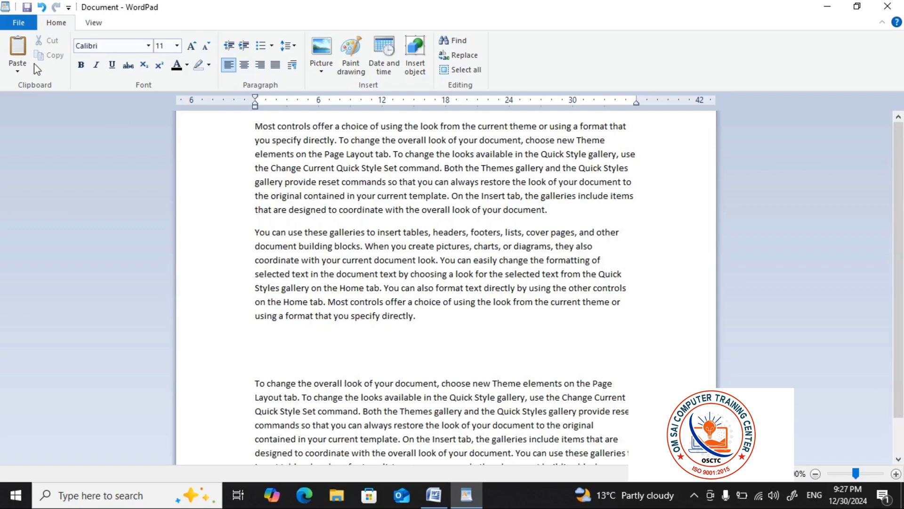
pyautogui.click(16, 53)
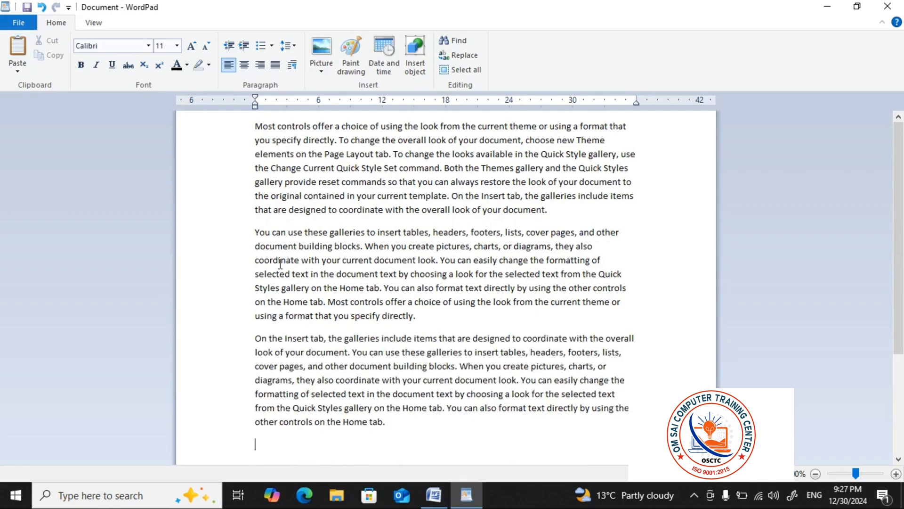
pyautogui.scroll(-3, 325, 221)
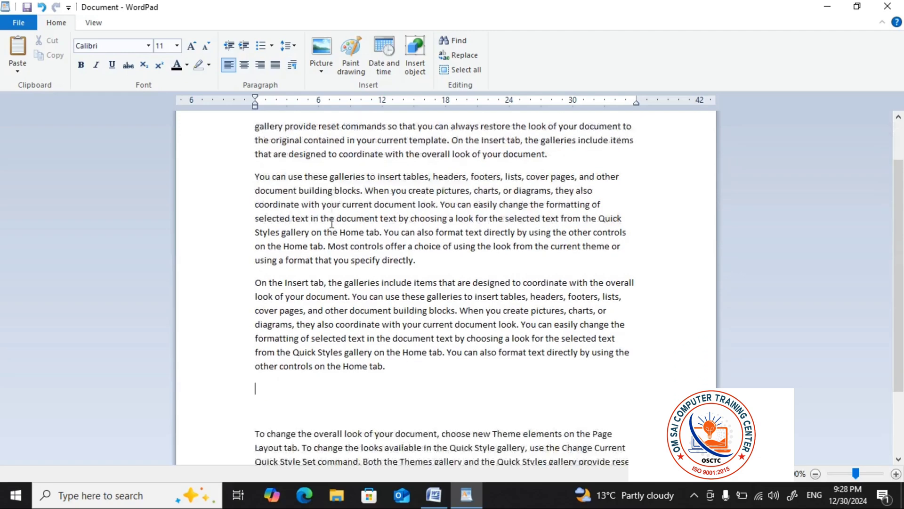
pyautogui.click(416, 314)
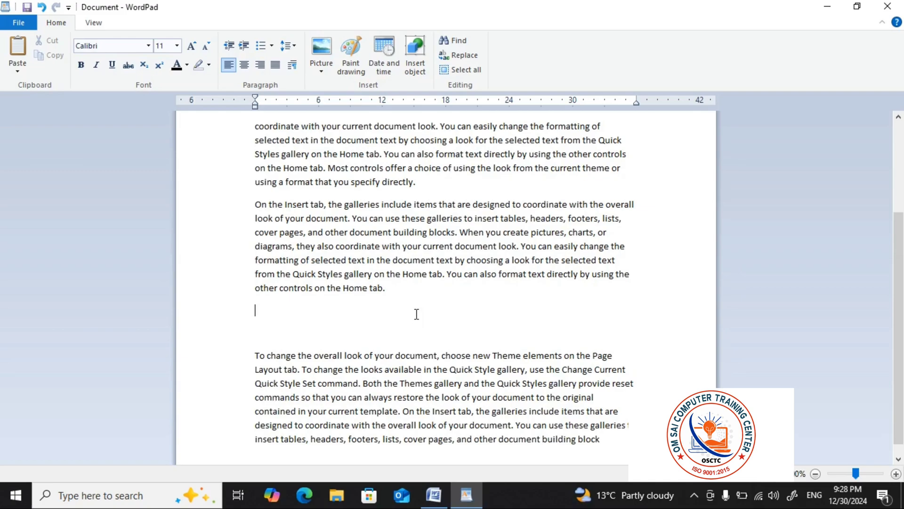
pyautogui.scroll(-1, 322, 258)
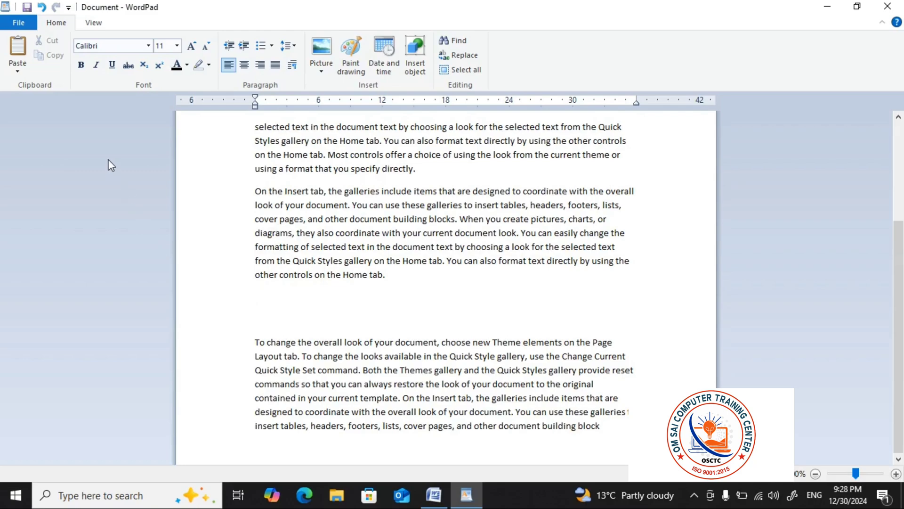
# Copy the whole paragraph starting "On the Insert tab"
pyautogui.click(235, 208)
pyautogui.click(235, 188)
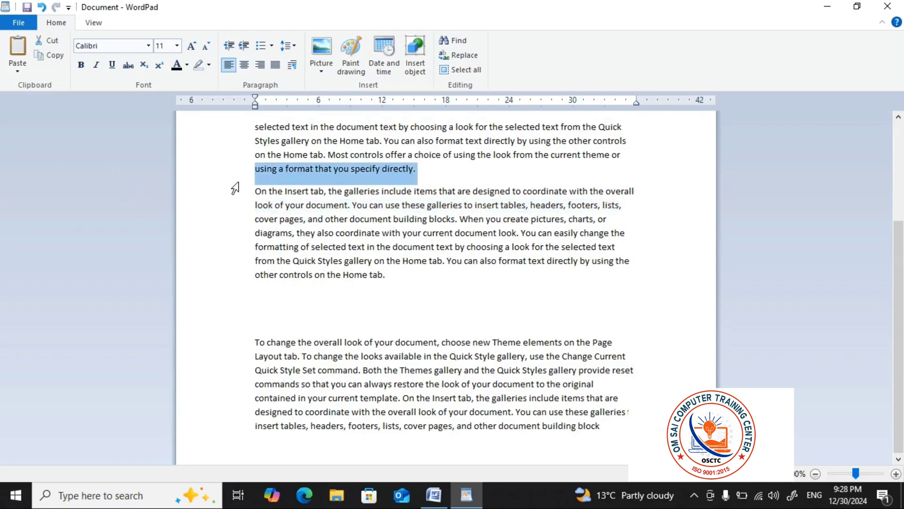
pyautogui.click(393, 273)
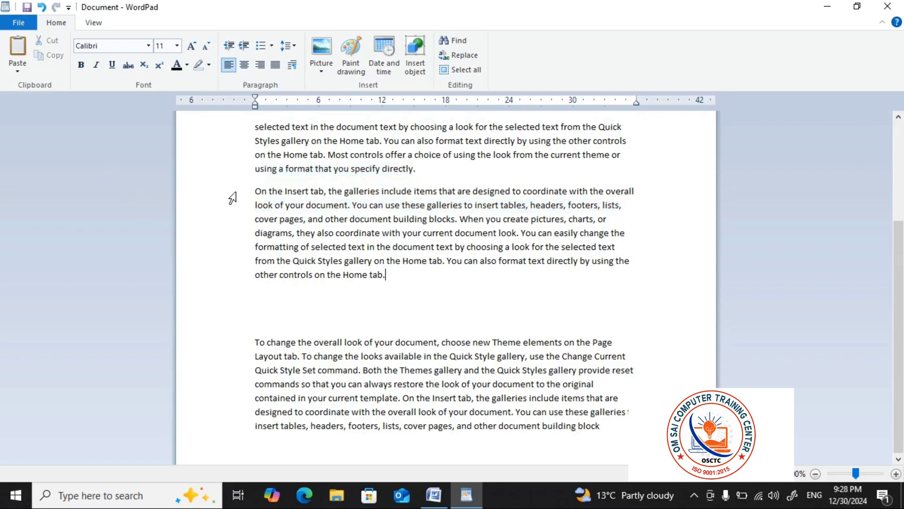
pyautogui.moveTo(232, 197); pyautogui.dragTo(364, 279)
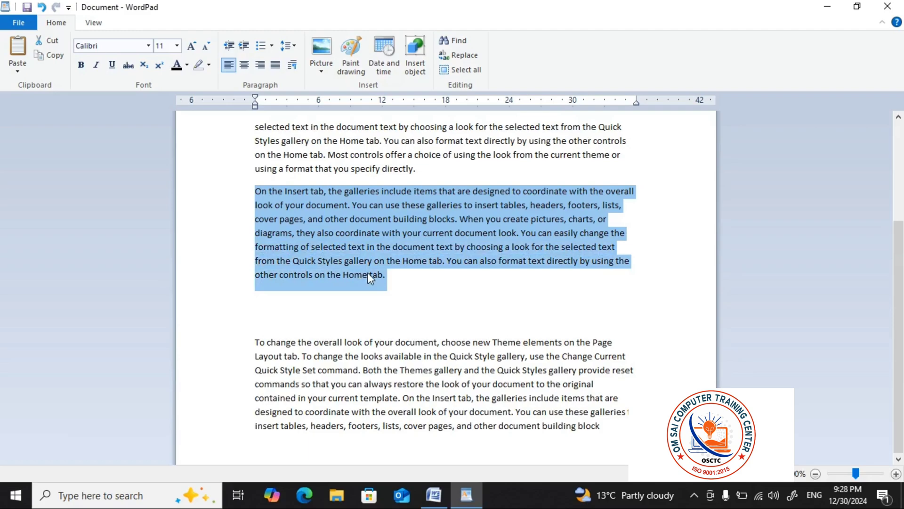
pyautogui.click(61, 57)
# Insert two line breaks before the paragraph starting "Most controls offer a choice" and paste the copied paragraph at the document's start
pyautogui.scroll(3, 456, 278)
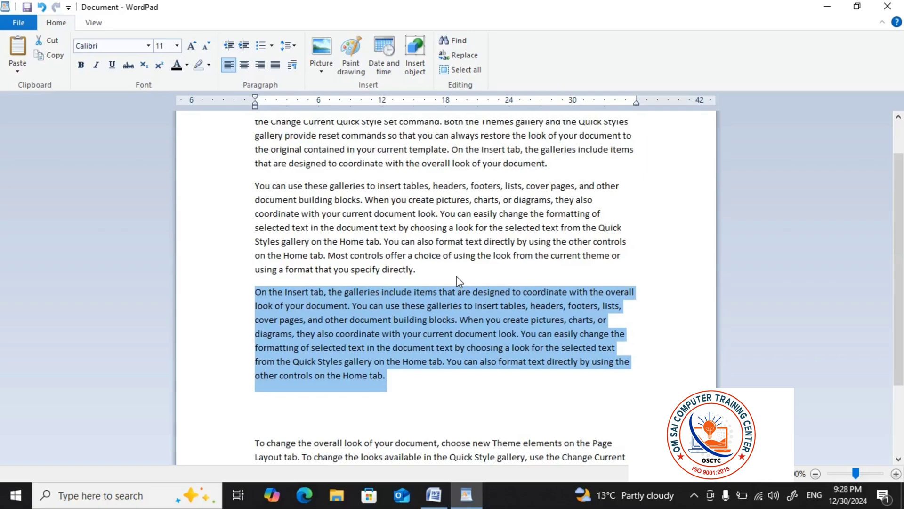
pyautogui.scroll(1, 456, 276)
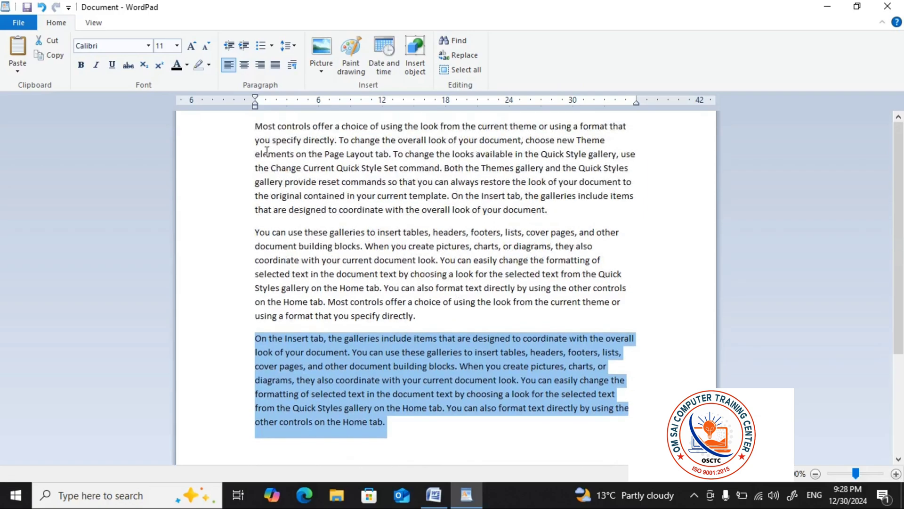
pyautogui.click(257, 127)
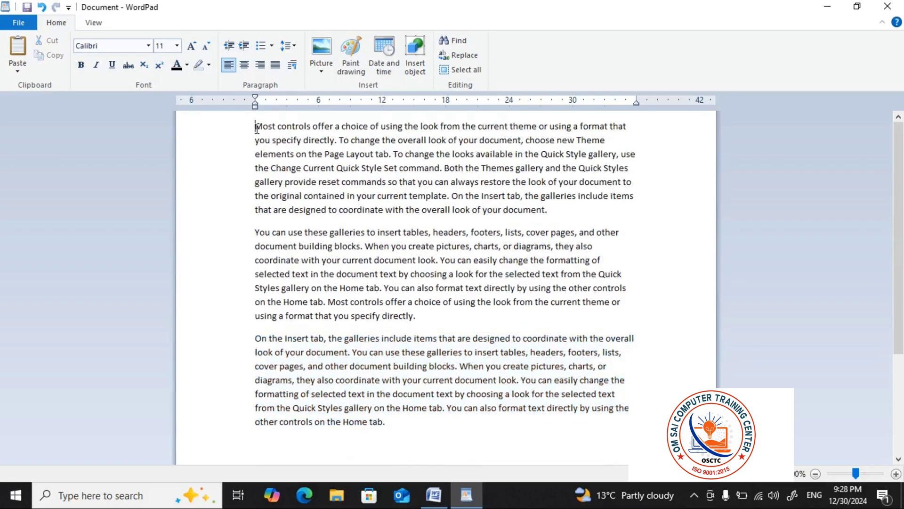
pyautogui.press('Return')
pyautogui.press('Return')
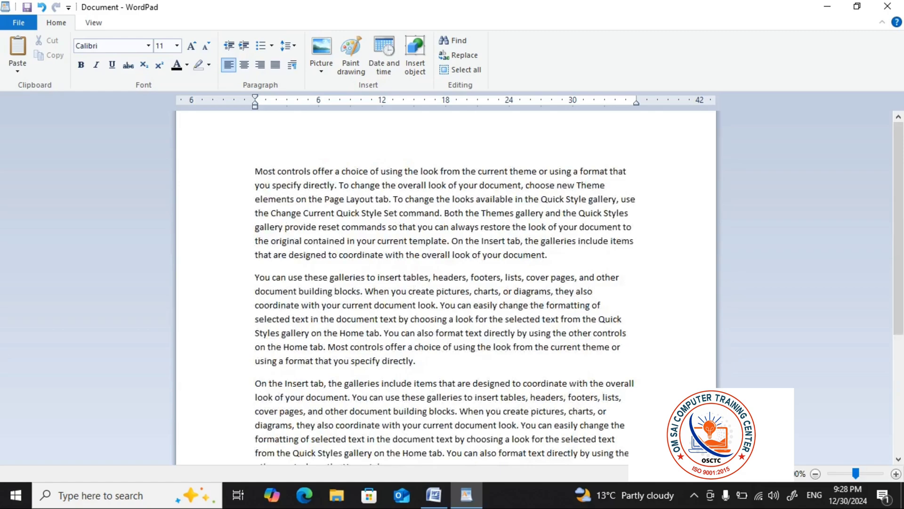
pyautogui.hotkey('ctrl', 'v')
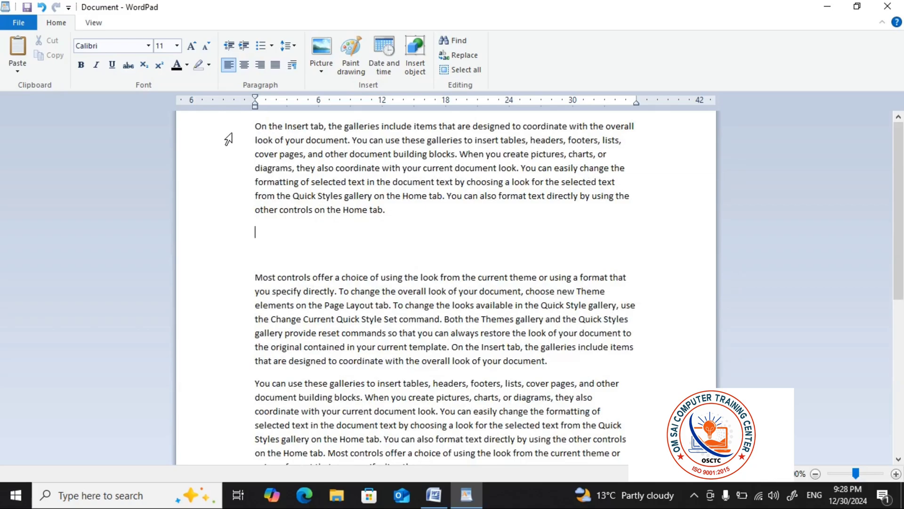
# Change the font of the document's first paragraph, starting "On the Insert tab", to Berlin Sans FB Demi
pyautogui.scroll(-2, 258, 181)
pyautogui.scroll(-4, 258, 180)
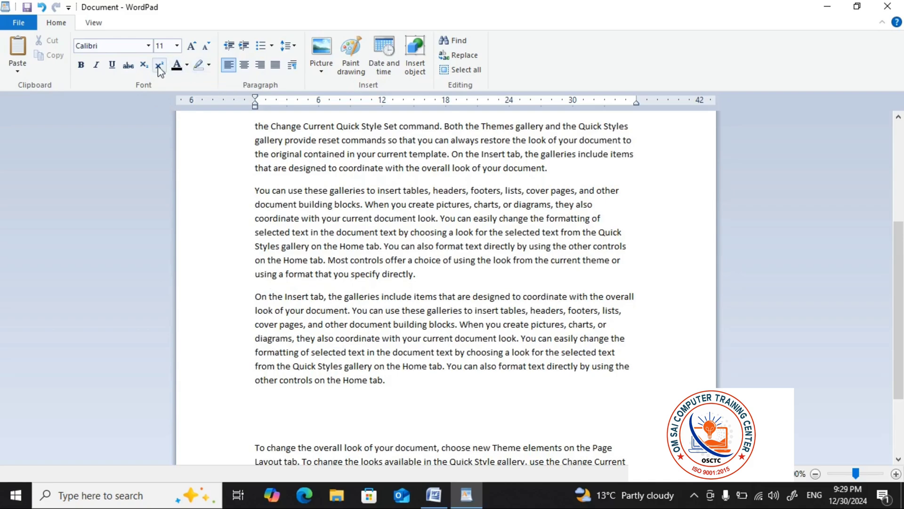
pyautogui.scroll(5, 296, 226)
pyautogui.click(296, 225)
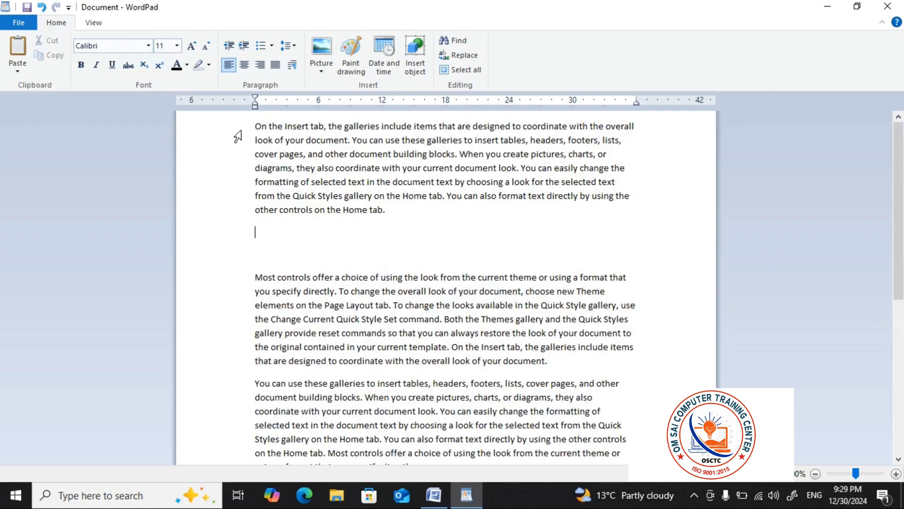
pyautogui.moveTo(238, 129); pyautogui.dragTo(400, 220)
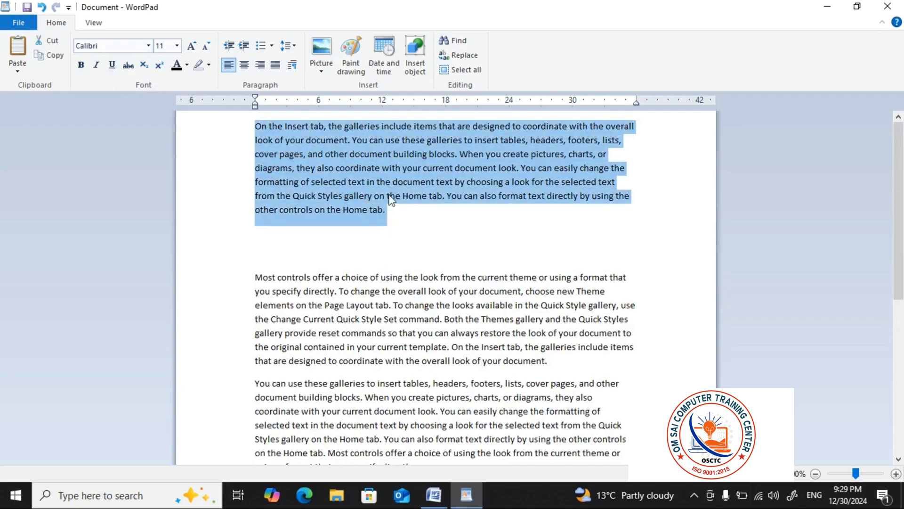
pyautogui.click(149, 45)
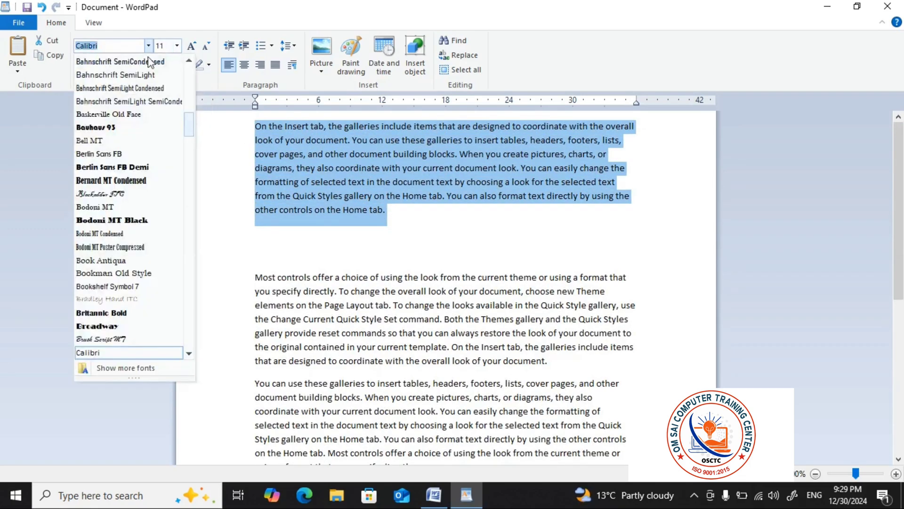
pyautogui.click(127, 167)
pyautogui.click(400, 213)
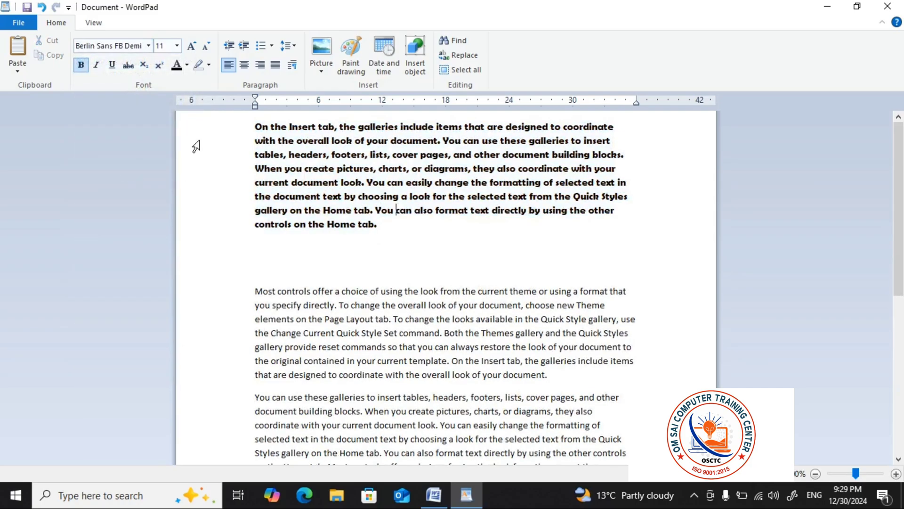
# Set the first paragraph's font to Bahnschrift SemiBold
pyautogui.click(236, 134)
pyautogui.moveTo(235, 137); pyautogui.dragTo(398, 227)
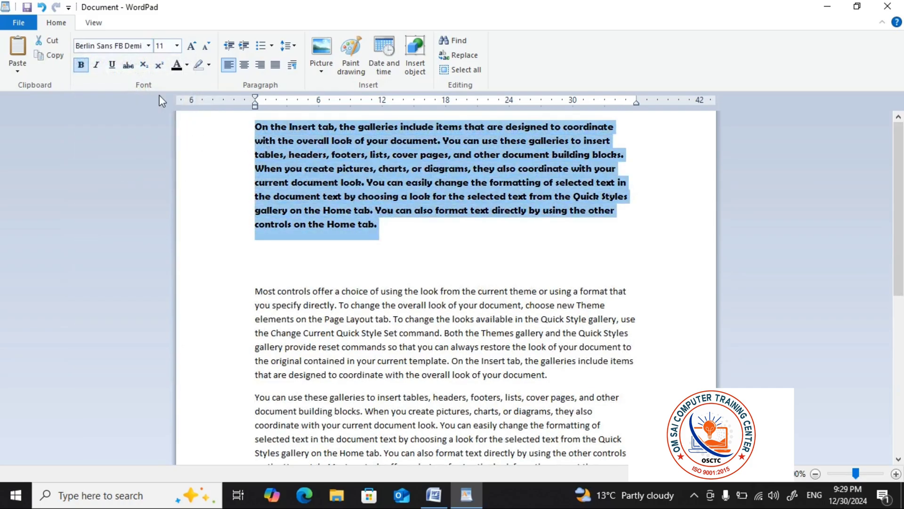
pyautogui.click(147, 46)
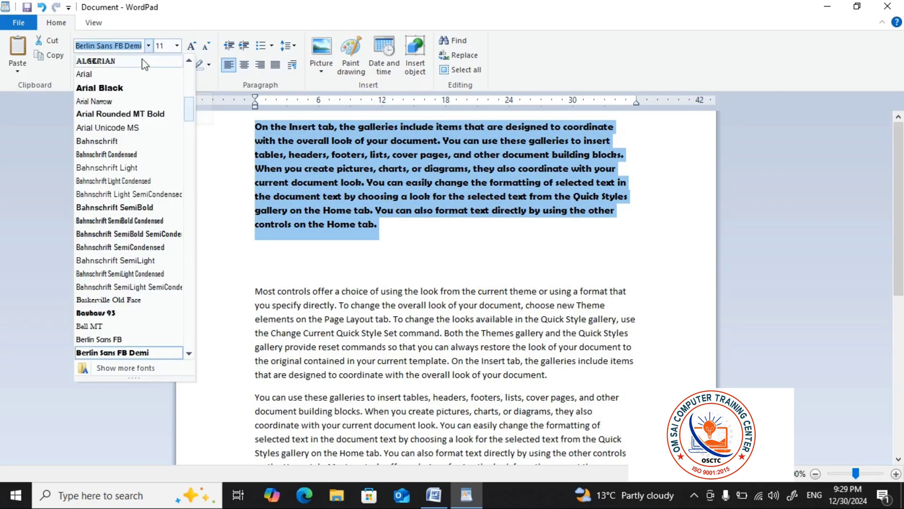
pyautogui.click(111, 207)
pyautogui.click(389, 197)
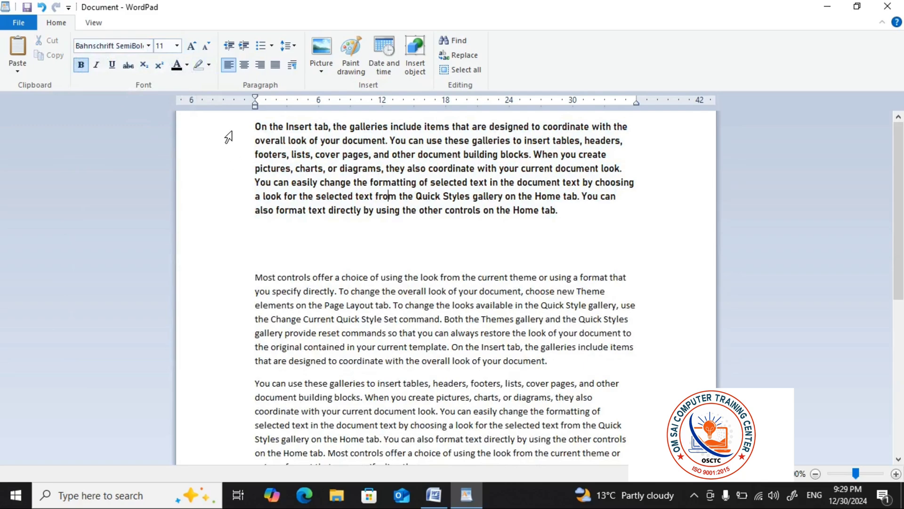
# Set the font size of the whole first paragraph to 18
pyautogui.moveTo(228, 137); pyautogui.dragTo(252, 216)
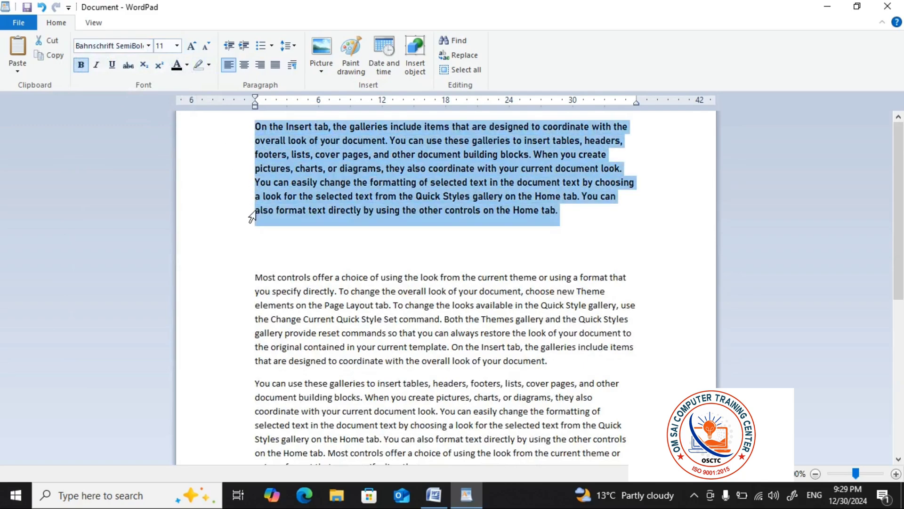
pyautogui.click(176, 47)
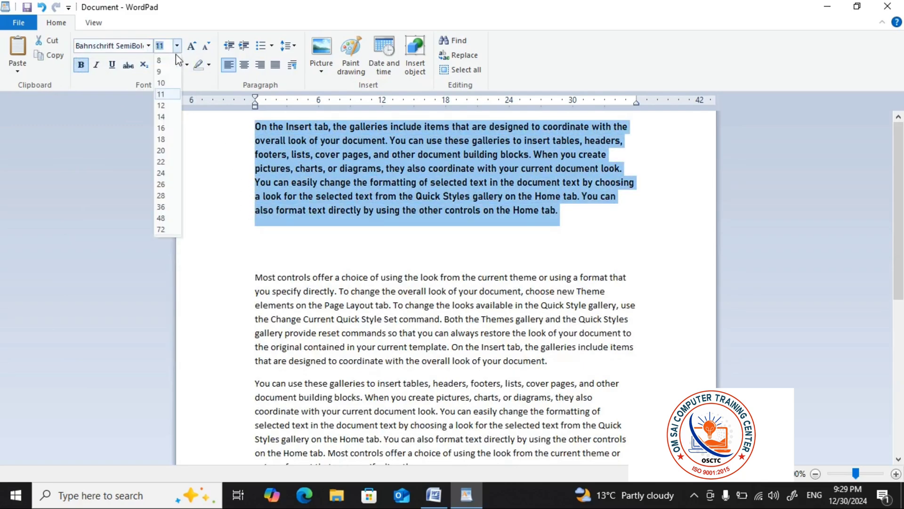
pyautogui.click(164, 139)
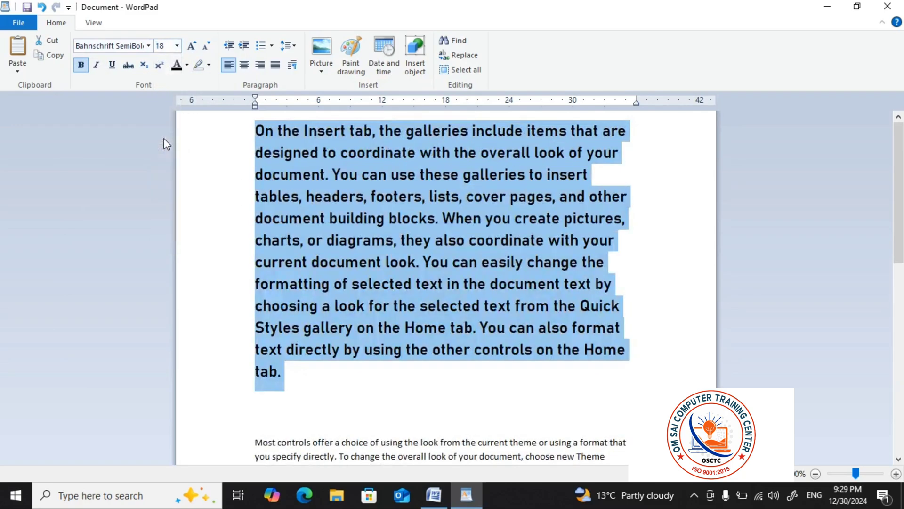
pyautogui.click(386, 199)
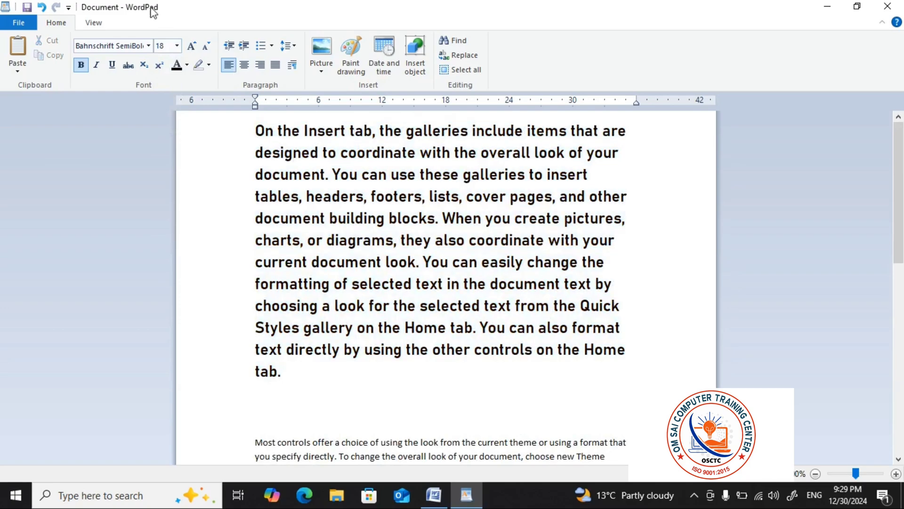
# Select the whole first paragraph again and enlarge its text to size 24 with Grow font
pyautogui.doubleClick(193, 47)
pyautogui.click(359, 364)
pyautogui.hotkey('shift', 'Up')
pyautogui.hotkey('shift', 'Up')
pyautogui.hotkey('shift', 'Up')
pyautogui.hotkey('shift', 'Up')
pyautogui.hotkey('shift', 'Up')
pyautogui.hotkey('shift', 'Up')
pyautogui.hotkey('shift', 'Up')
pyautogui.hotkey('shift', 'Up')
pyautogui.hotkey('shift', 'Up')
pyautogui.hotkey('shift', 'Up')
pyautogui.hotkey('shift', 'Up')
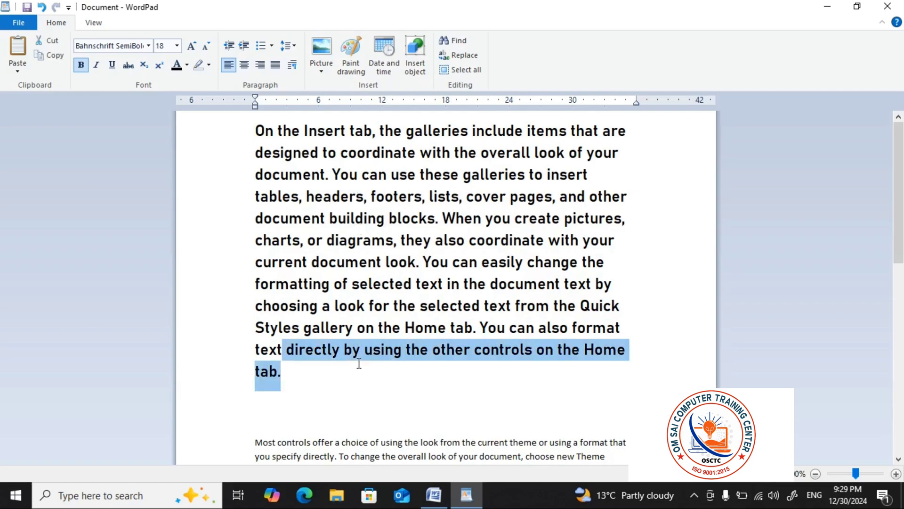
pyautogui.hotkey('shift', 'Home')
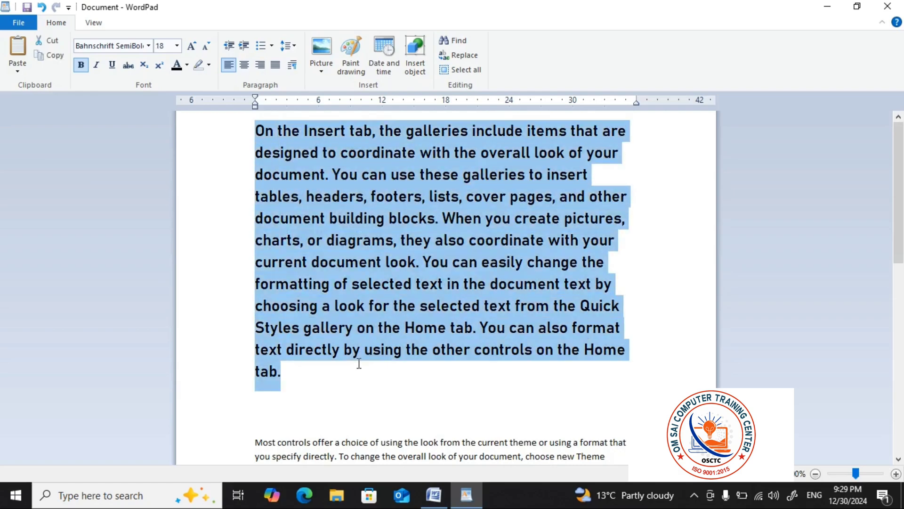
pyautogui.click(191, 47)
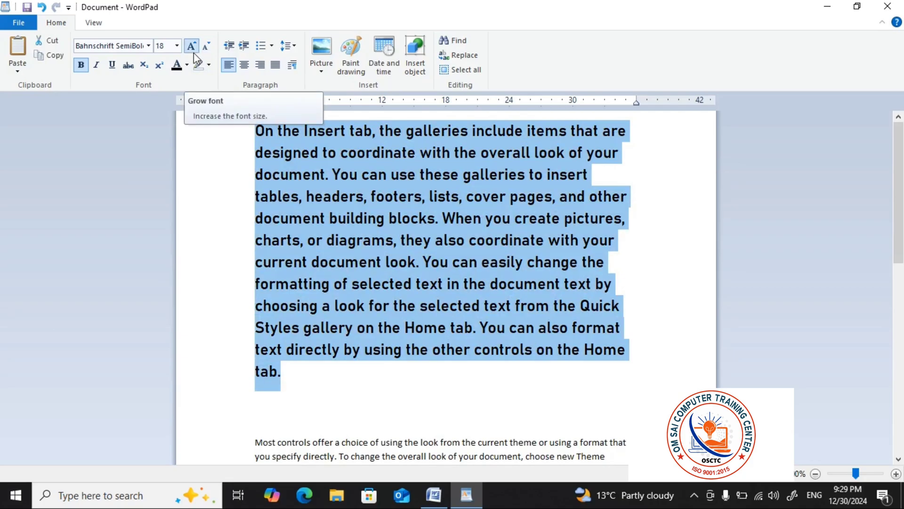
pyautogui.click(192, 47)
pyautogui.click(191, 48)
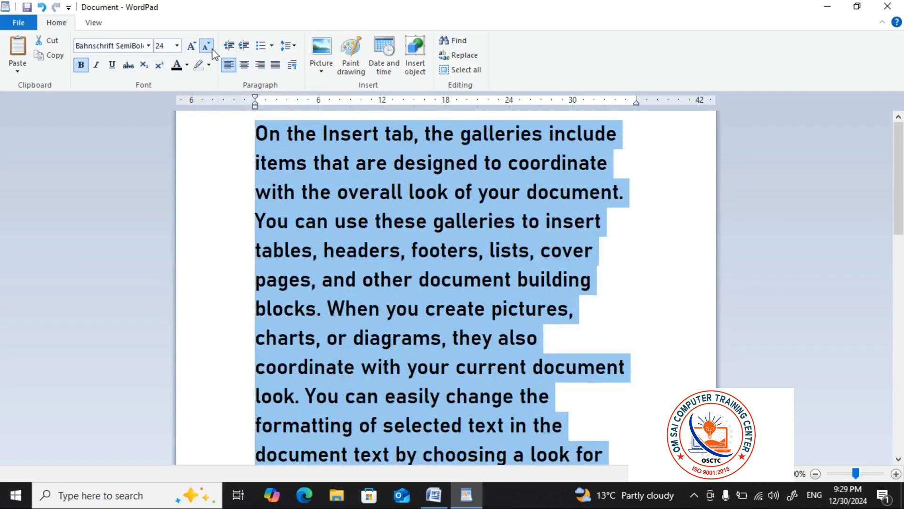
# Reduce the first paragraph's text to size 11 with Shrink font and enlarge it to 16 with Grow font
pyautogui.click(206, 46)
pyautogui.click(207, 47)
pyautogui.click(206, 47)
pyautogui.click(206, 46)
pyautogui.click(206, 46)
pyautogui.click(206, 46)
pyautogui.click(210, 48)
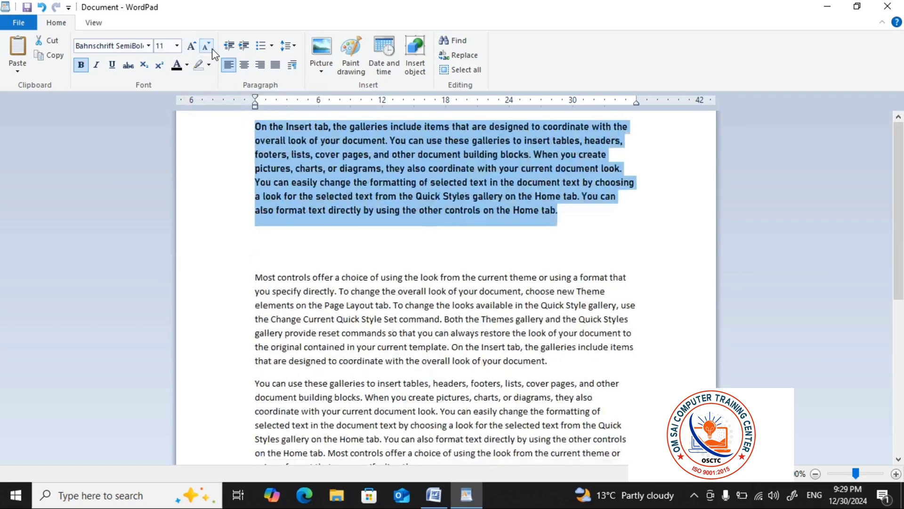
pyautogui.click(192, 47)
pyautogui.click(191, 47)
pyautogui.click(191, 47)
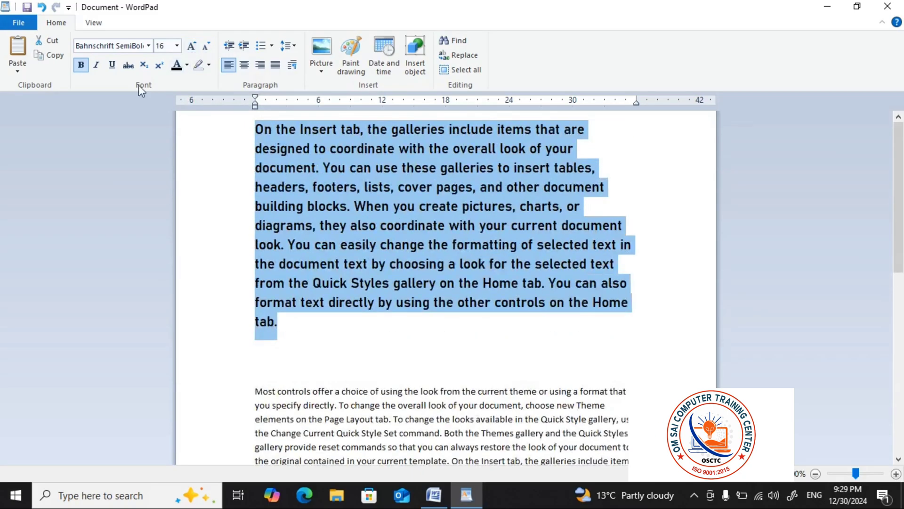
pyautogui.click(232, 187)
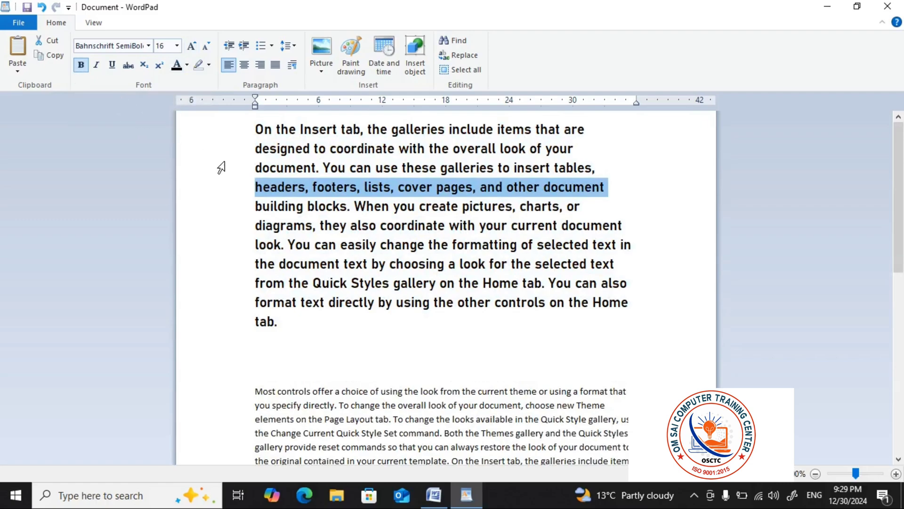
pyautogui.click(372, 260)
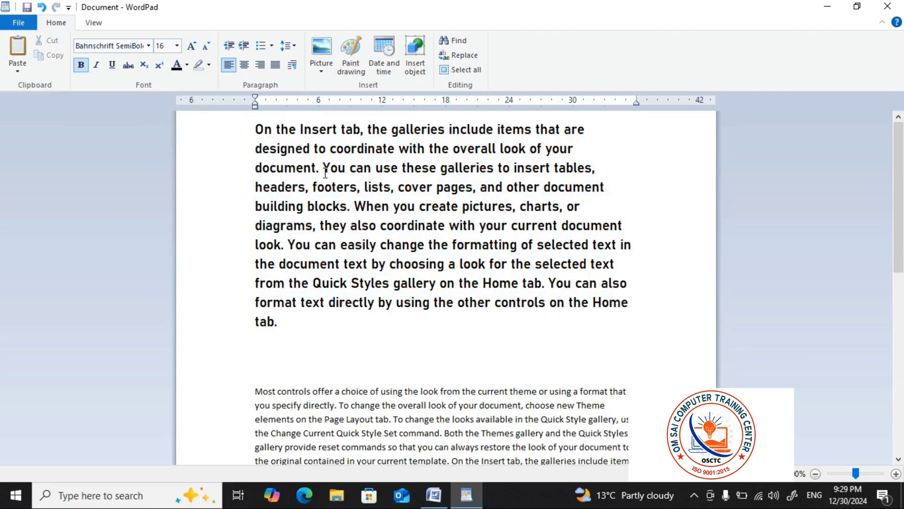
# Make the whole second paragraph, starting "Most controls offer a choice", bold
pyautogui.scroll(-2, 324, 233)
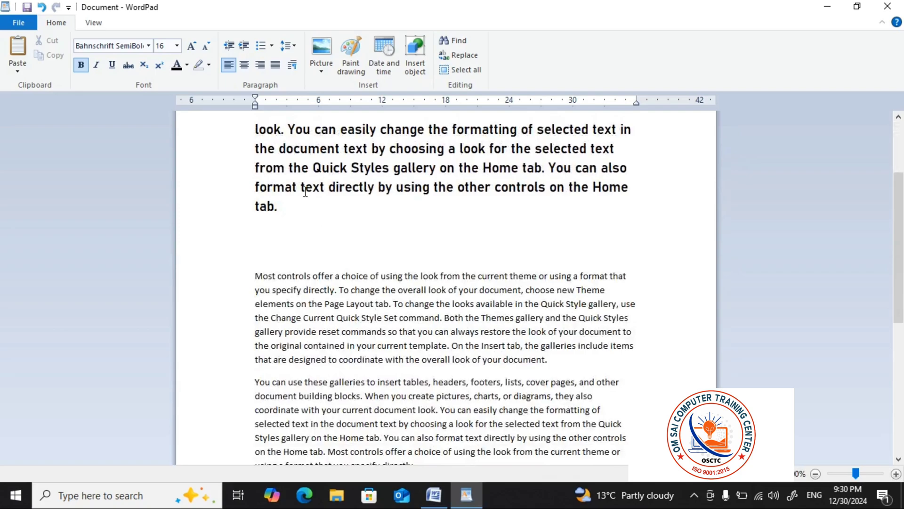
pyautogui.scroll(-1, 305, 191)
pyautogui.click(283, 259)
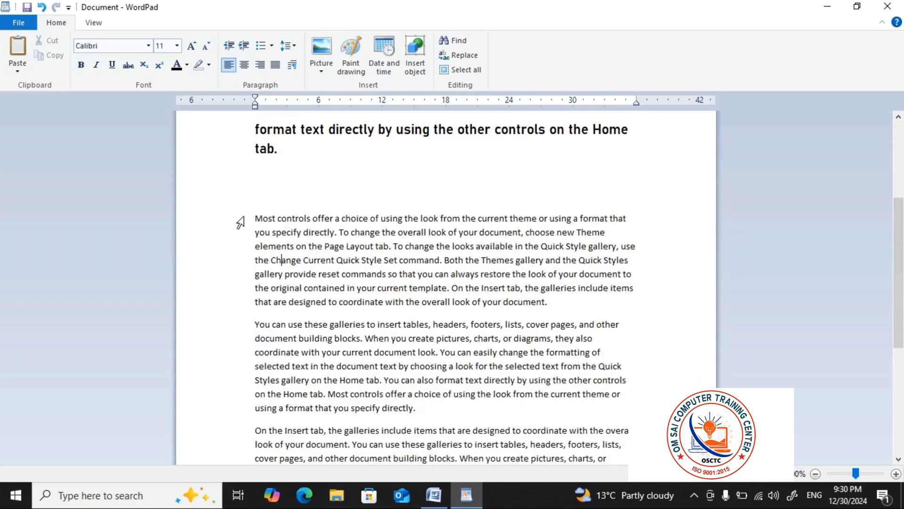
pyautogui.moveTo(240, 222); pyautogui.dragTo(566, 306)
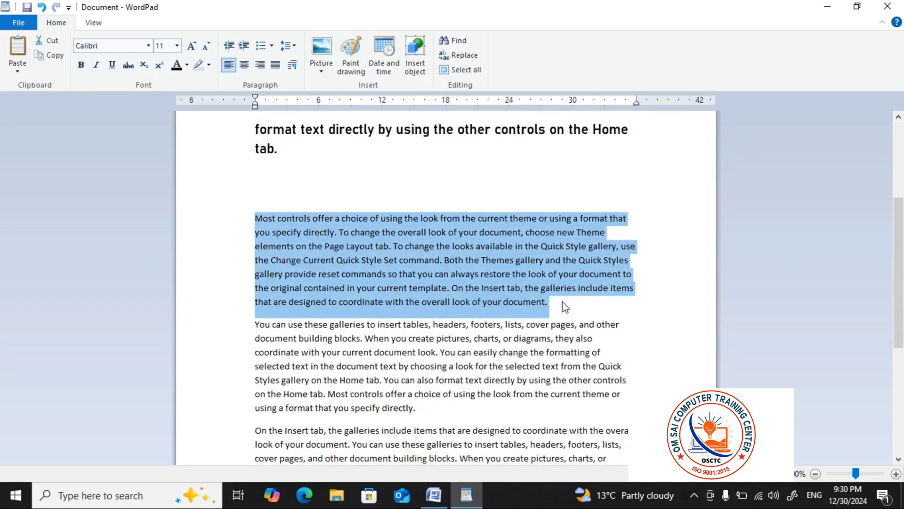
pyautogui.moveTo(262, 200); pyautogui.dragTo(263, 306)
pyautogui.click(81, 66)
pyautogui.click(389, 259)
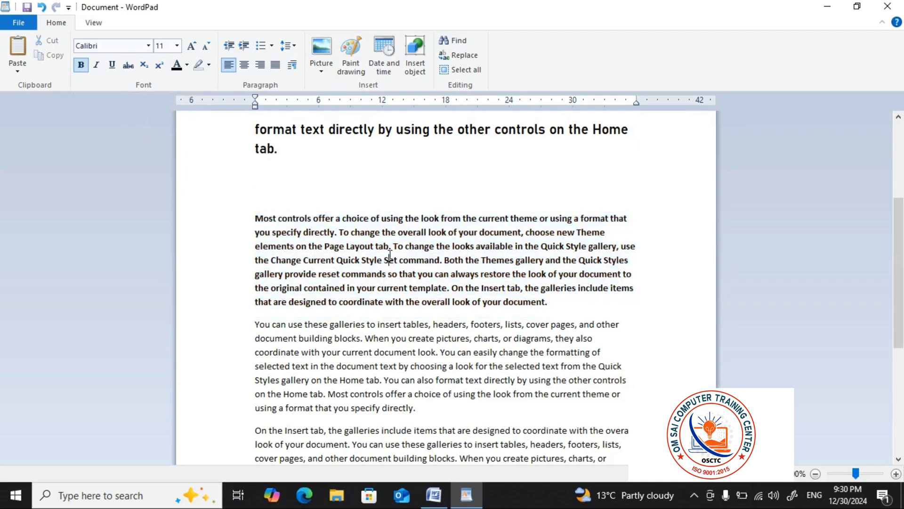
# Apply italic and underline to the whole bold paragraph starting "Most controls offer a choice"
pyautogui.keyDown('ctrl'); pyautogui.scroll(3, 389, 258); pyautogui.keyUp('ctrl')
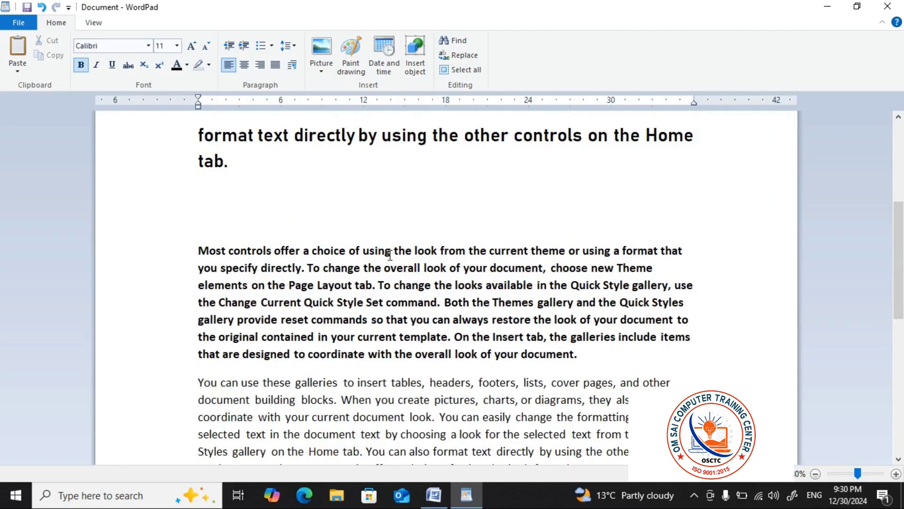
pyautogui.scroll(-1, 390, 256)
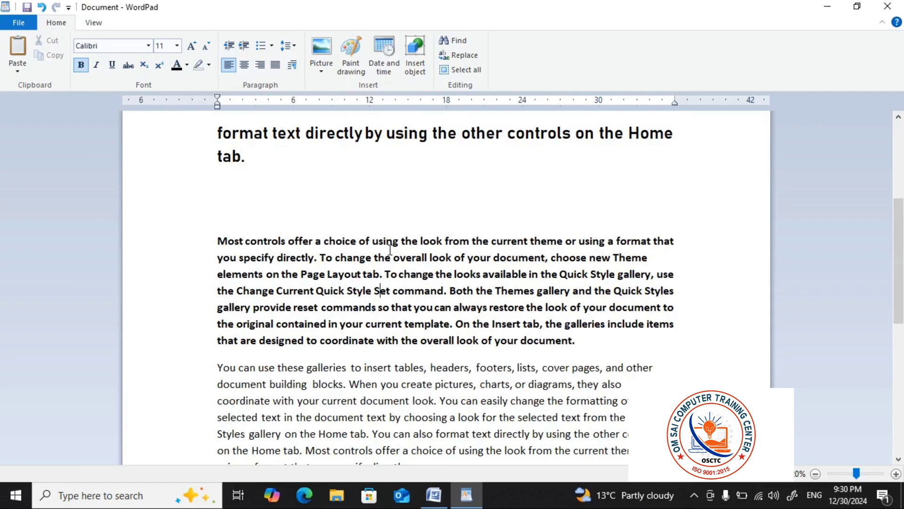
pyautogui.scroll(1, 390, 250)
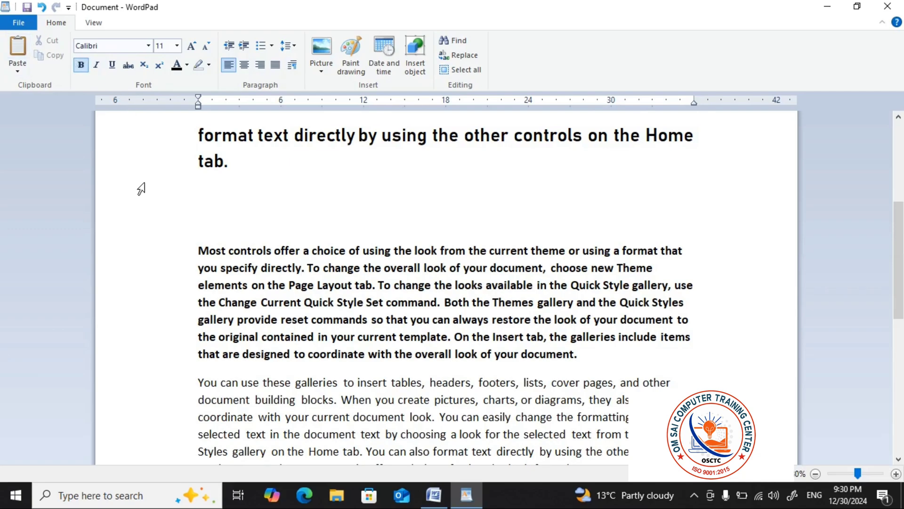
pyautogui.moveTo(173, 252); pyautogui.dragTo(501, 358)
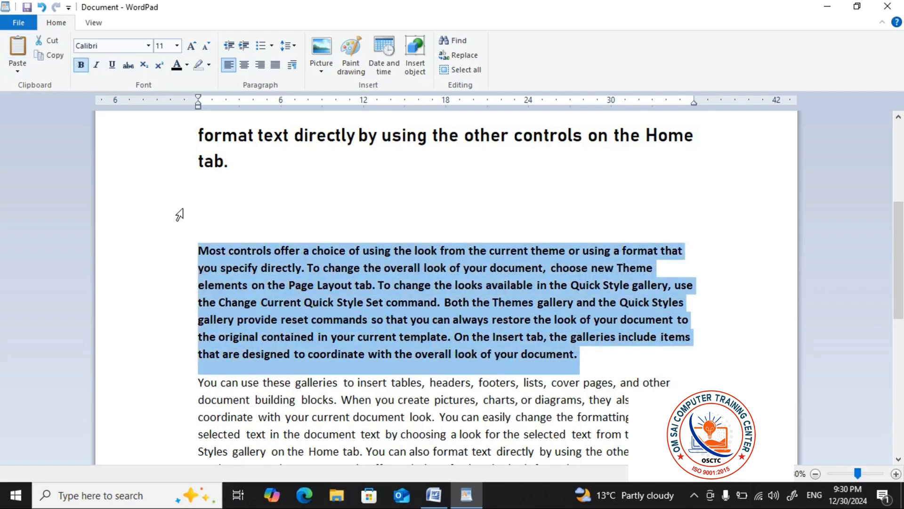
pyautogui.click(96, 65)
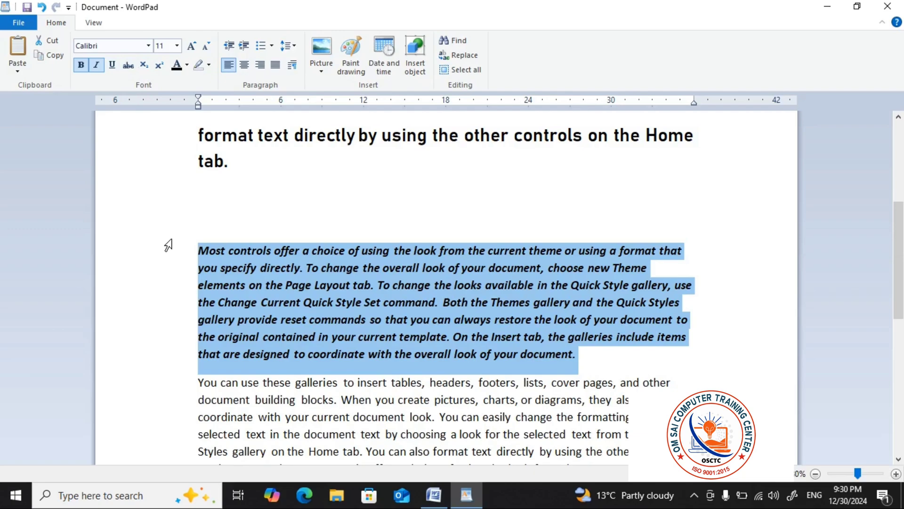
pyautogui.hotkey('ctrl', 'u')
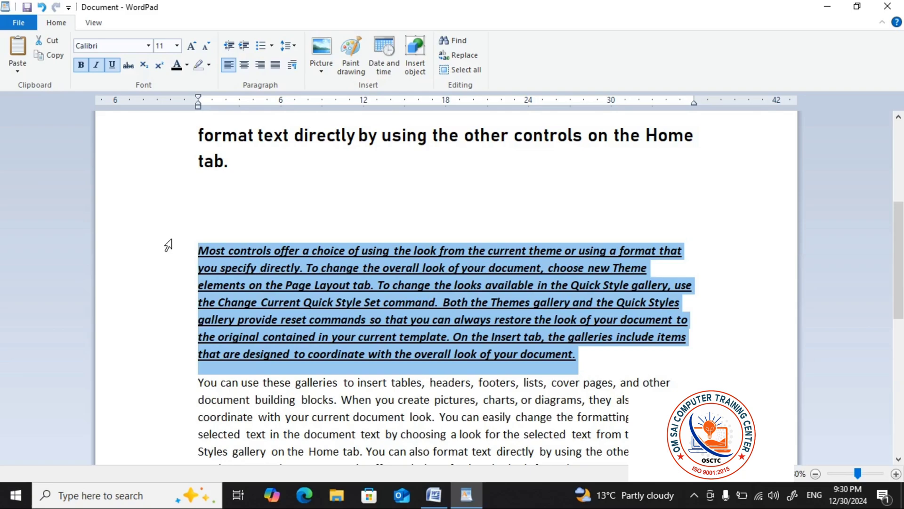
# Remove the underline, italic and bold formatting from the paragraph starting "Most controls offer a choice"
pyautogui.hotkey('ctrl', 'u')
pyautogui.hotkey('ctrl', 'i')
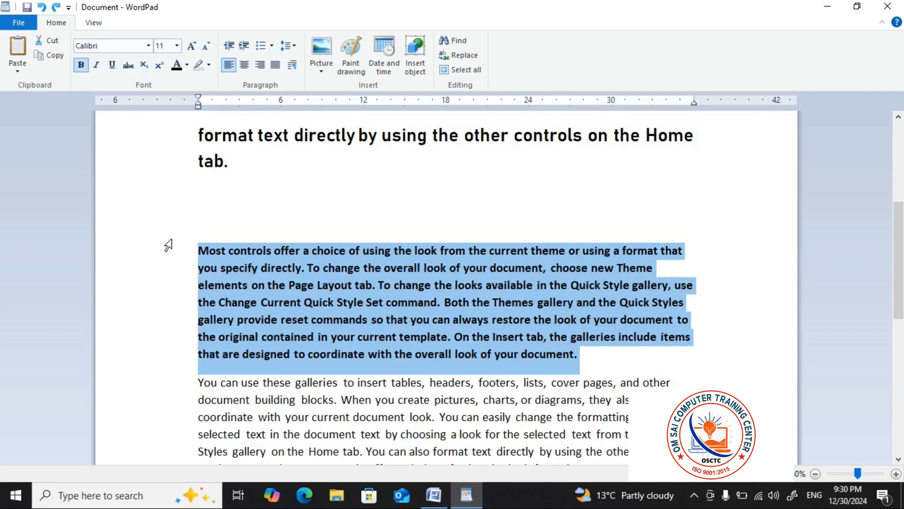
pyautogui.hotkey('ctrl', 'b')
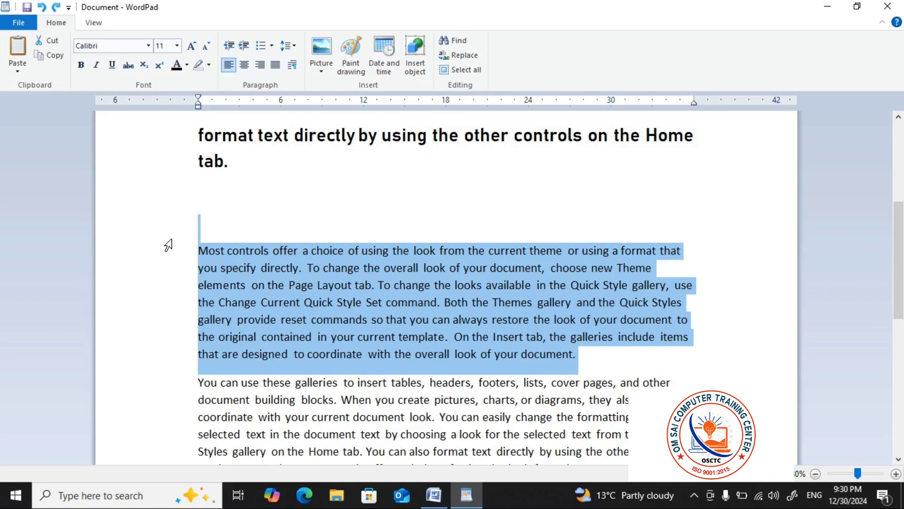
# Apply bold, italic and underline to the selected paragraph again, clear all three formats and deselect the text
pyautogui.hotkey('ctrl', 'b')
pyautogui.hotkey('ctrl', 'i')
pyautogui.hotkey('ctrl', 'u')
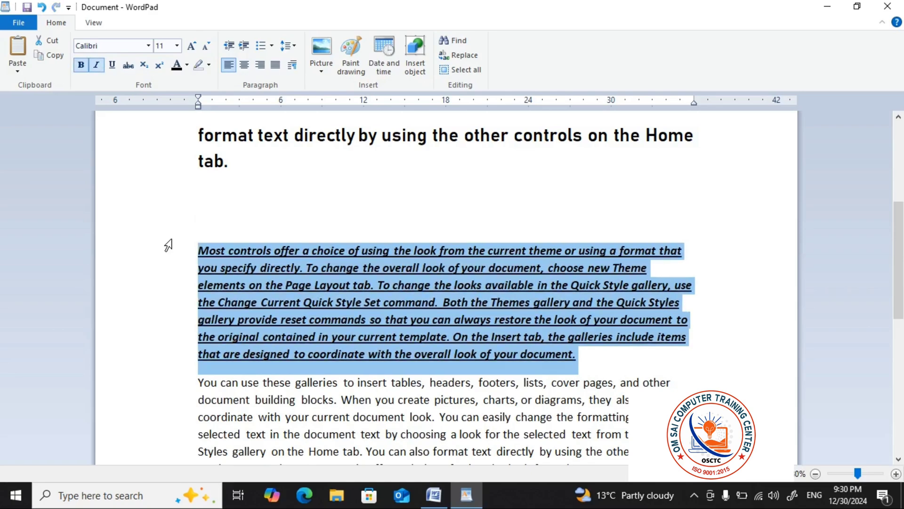
pyautogui.hotkey('ctrl', 'b')
pyautogui.hotkey('ctrl', 'i')
pyautogui.hotkey('ctrl', 'u')
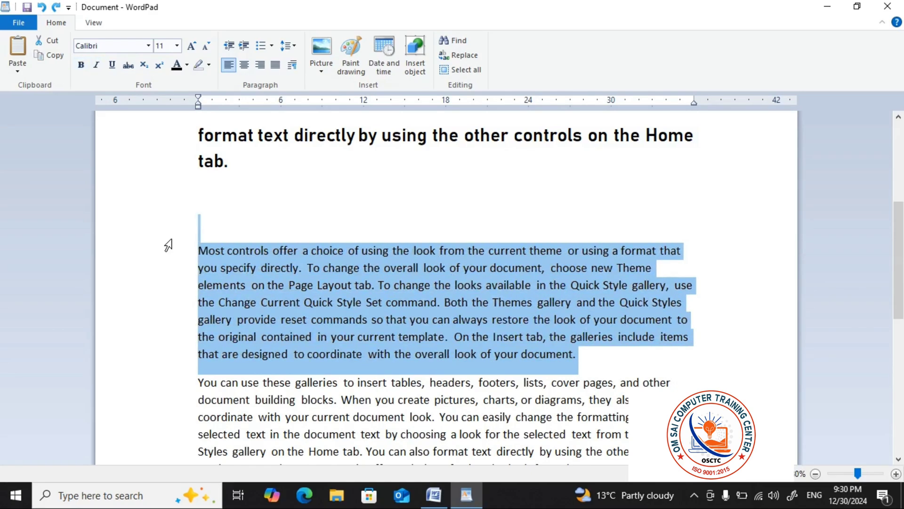
pyautogui.click(275, 201)
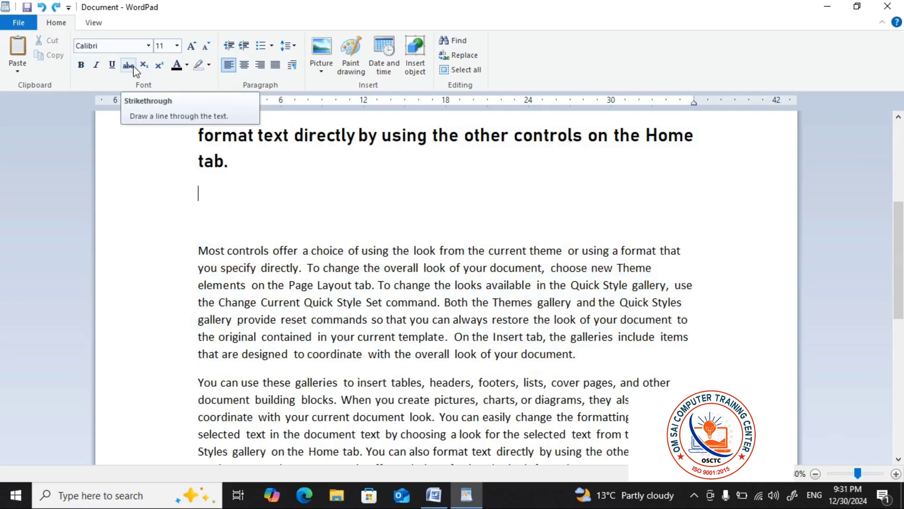
# Apply strikethrough to the word "coordinate" in the first paragraph
pyautogui.scroll(3, 275, 216)
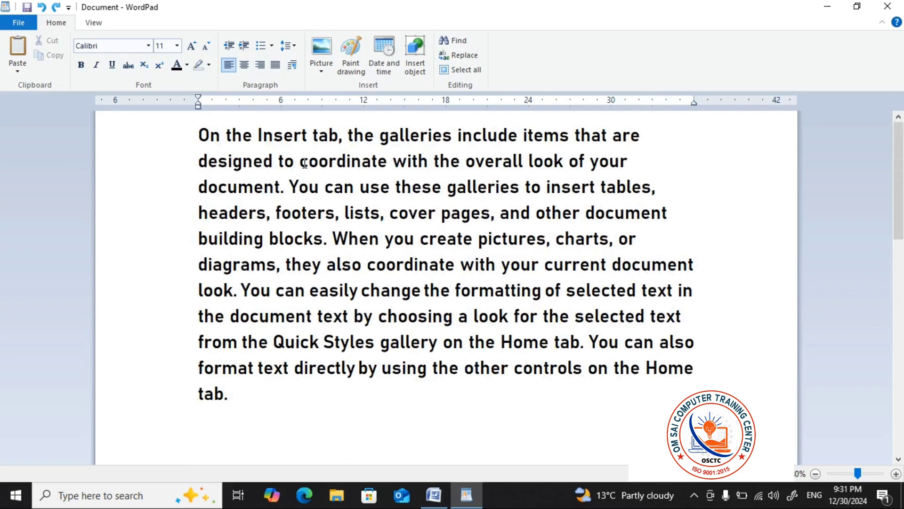
pyautogui.moveTo(300, 162); pyautogui.dragTo(388, 165)
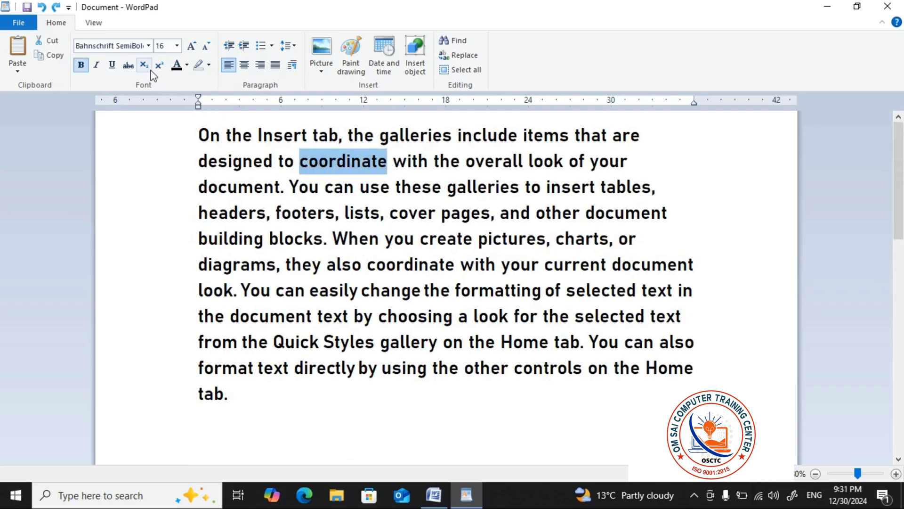
pyautogui.click(128, 66)
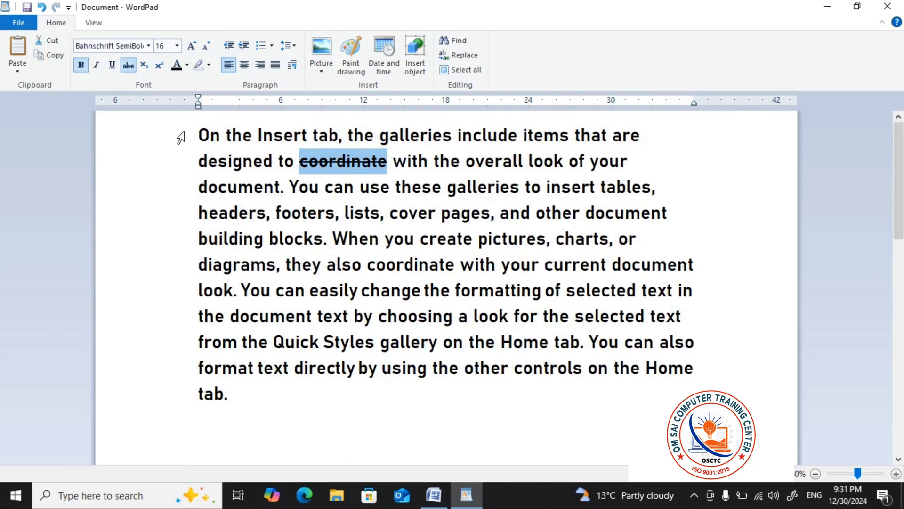
pyautogui.click(348, 238)
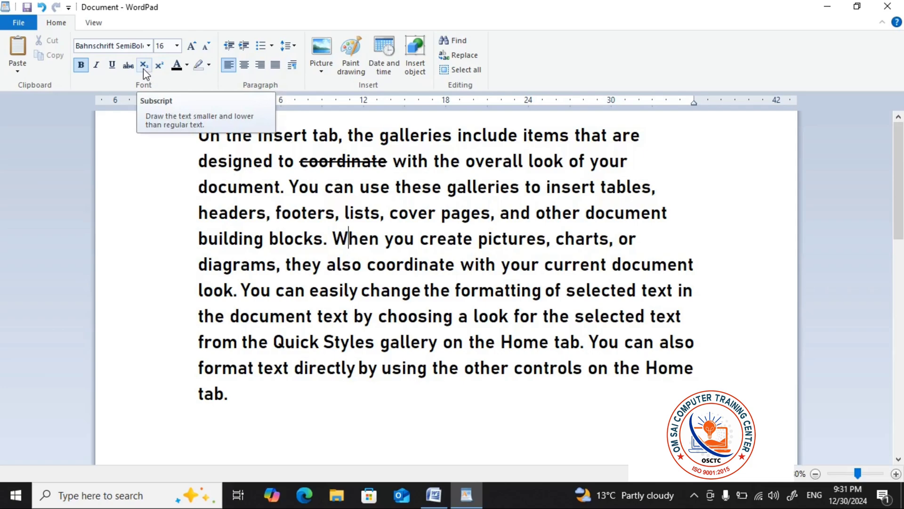
# Insert blank lines between the first and second paragraphs and enter the text "co2" there
pyautogui.scroll(-5, 251, 289)
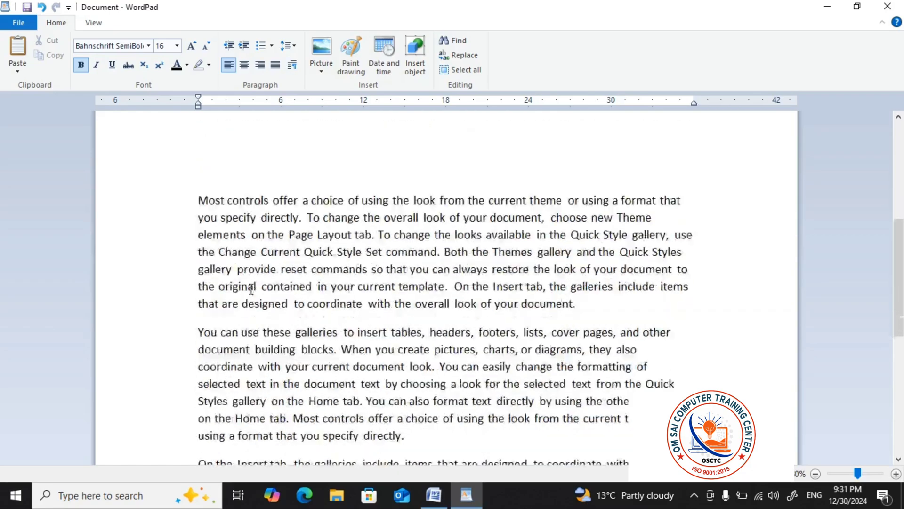
pyautogui.scroll(-1, 251, 288)
pyautogui.scroll(5, 245, 330)
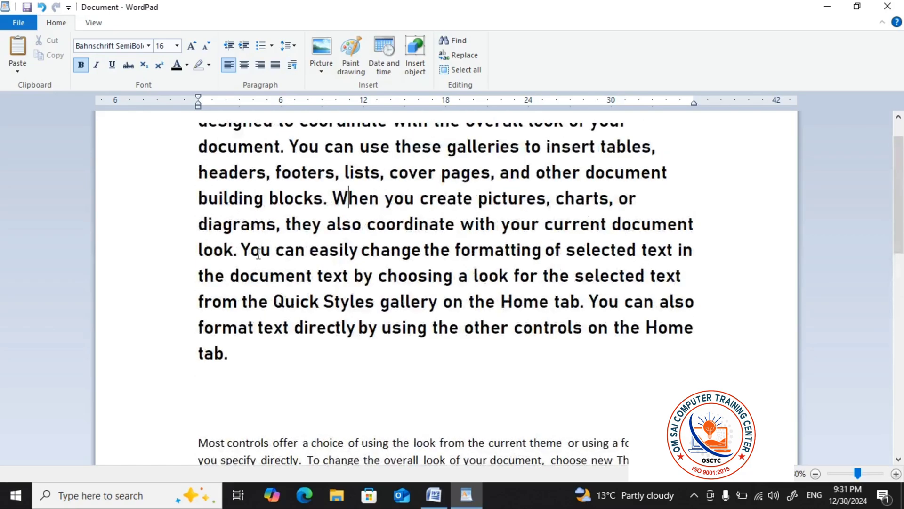
pyautogui.click(236, 393)
pyautogui.press('Return')
pyautogui.press('Return')
pyautogui.press('Return')
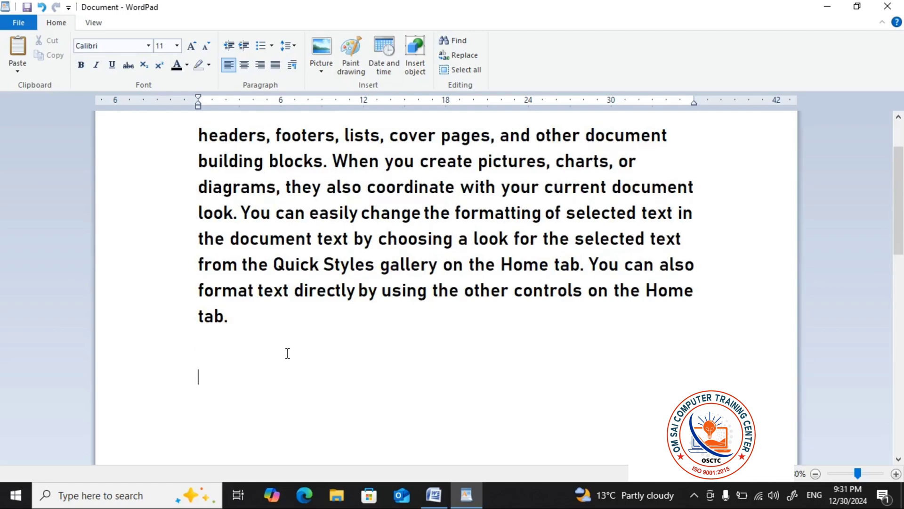
pyautogui.write('co2')
# Set the font size of the "co2" line to 22
pyautogui.click(174, 383)
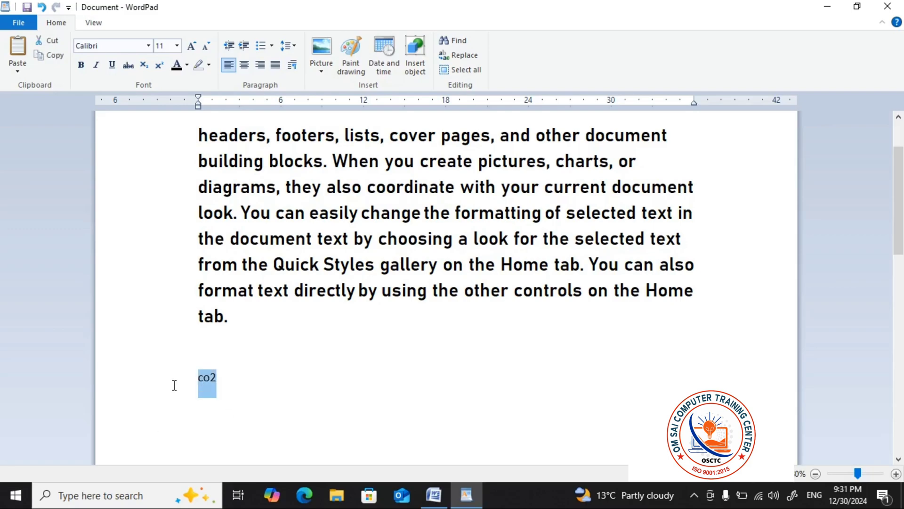
pyautogui.click(177, 46)
pyautogui.click(162, 162)
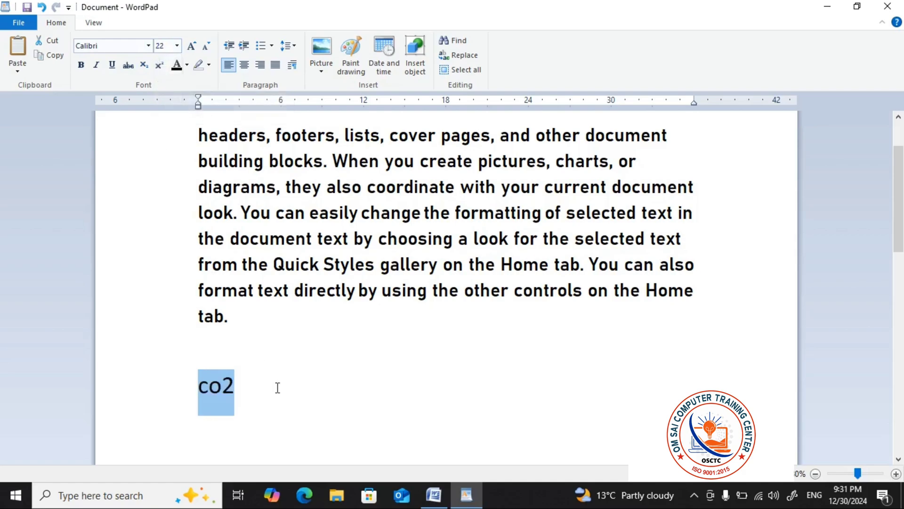
# Replace the lowercase "co2" with the uppercase text "CO2"
pyautogui.click(288, 397)
pyautogui.press('BackSpace')
pyautogui.press('BackSpace')
pyautogui.press('BackSpace')
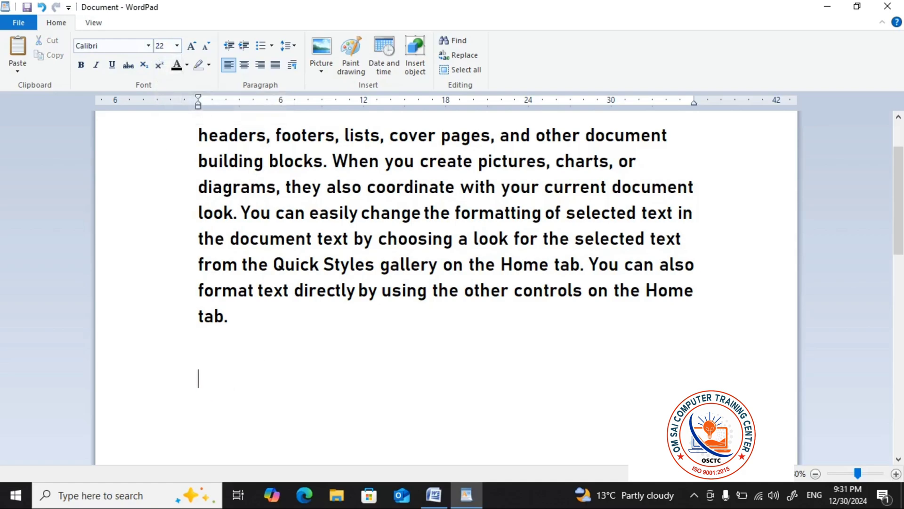
pyautogui.write('CO2')
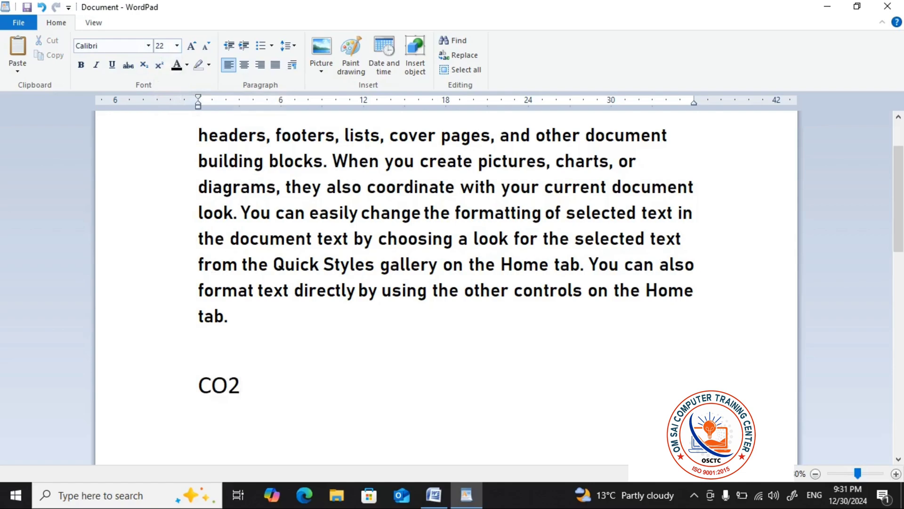
# Make the 2 in "CO2" subscript
pyautogui.hotkey('shift', 'Left')
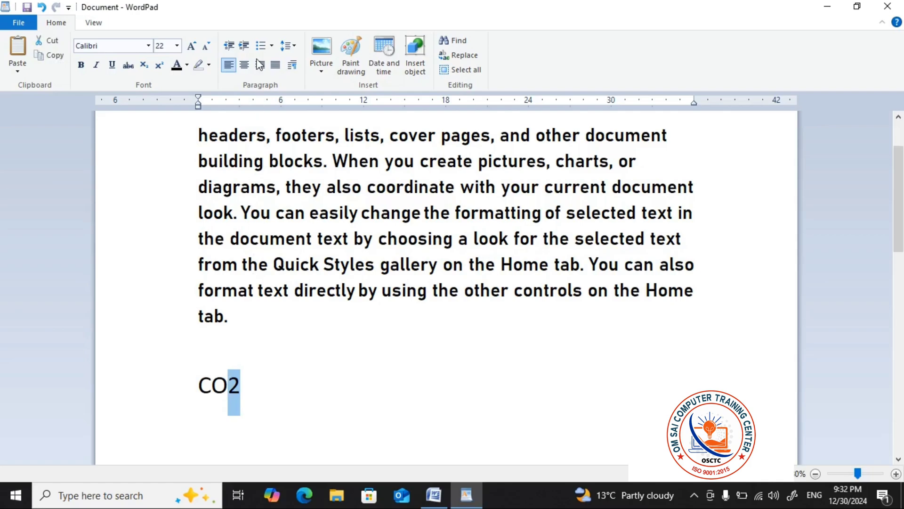
pyautogui.click(144, 65)
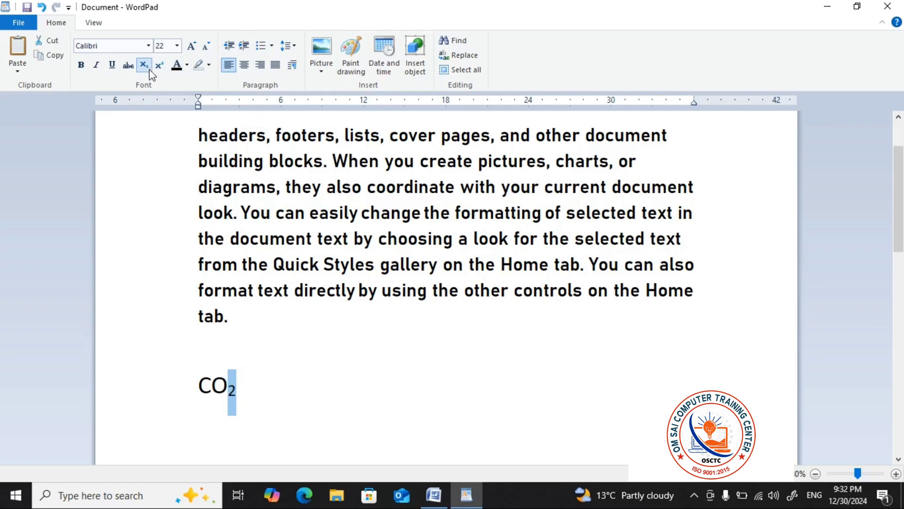
pyautogui.click(284, 379)
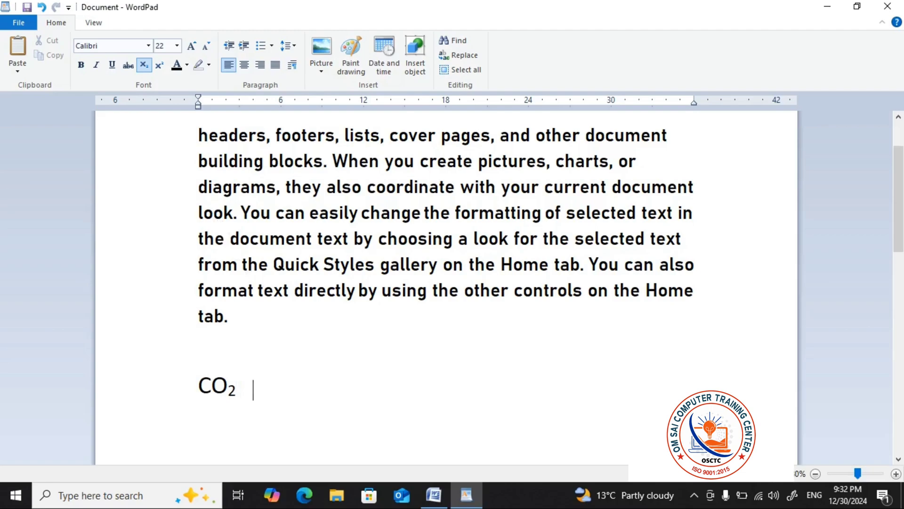
# Enter the expression "A2+B2+2AB" after the CO2 formula on the same line
pyautogui.write('A2+B2+2AB')
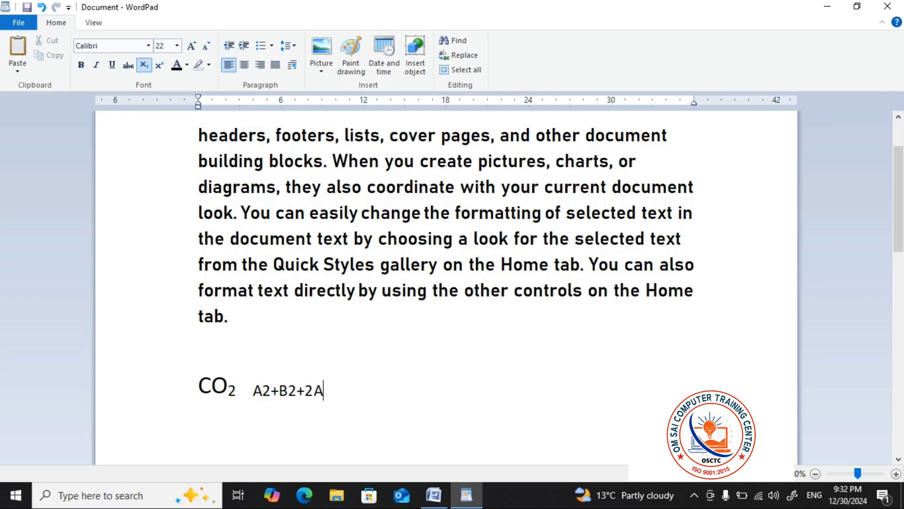
# Make the 2 after A in the expression superscript
pyautogui.press('Left')
pyautogui.press('Left')
pyautogui.press('Left')
pyautogui.press('Left')
pyautogui.press('Left')
pyautogui.press('Left')
pyautogui.press('Left')
pyautogui.hotkey('shift', 'Left')
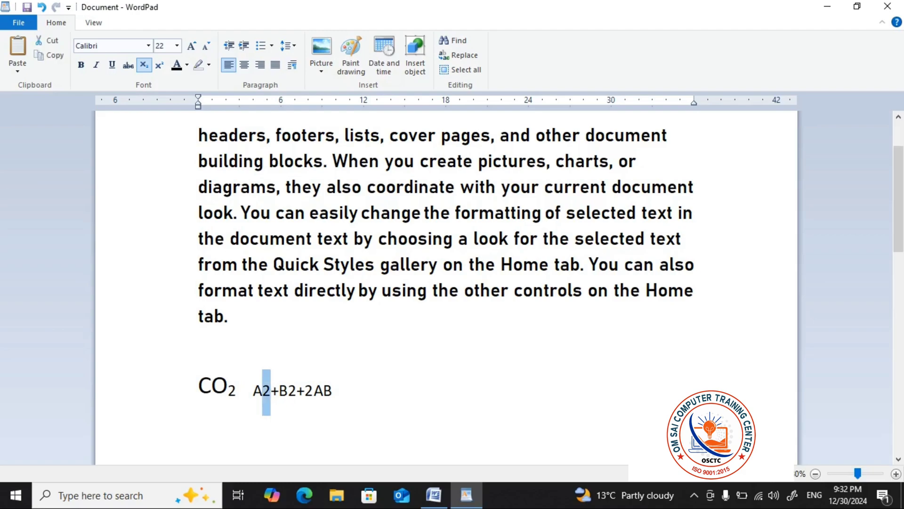
pyautogui.click(160, 65)
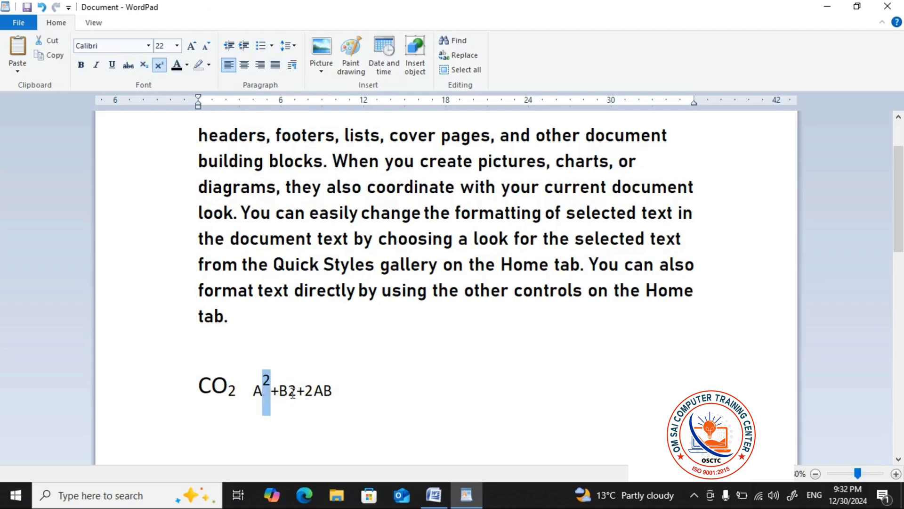
# Make the 2 after B in the expression superscript
pyautogui.click(293, 392)
pyautogui.press('Right')
pyautogui.hotkey('shift', 'Left')
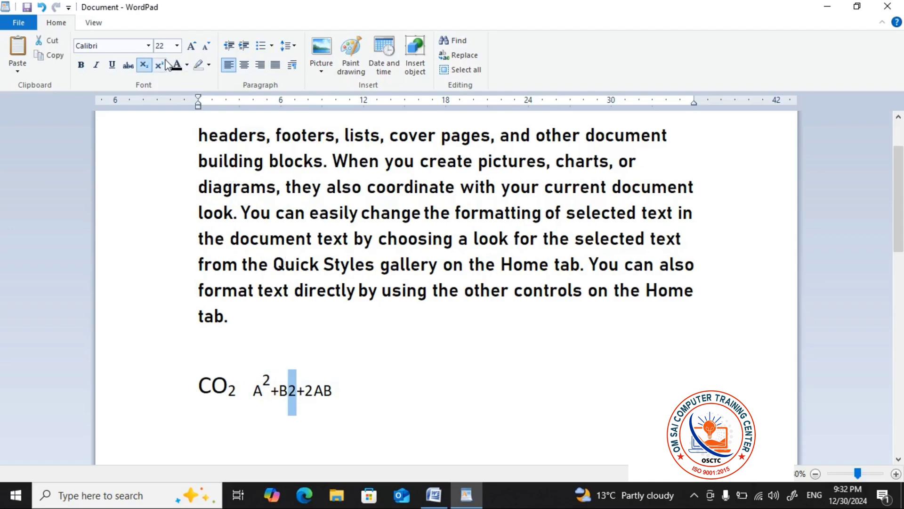
pyautogui.click(165, 66)
pyautogui.click(298, 396)
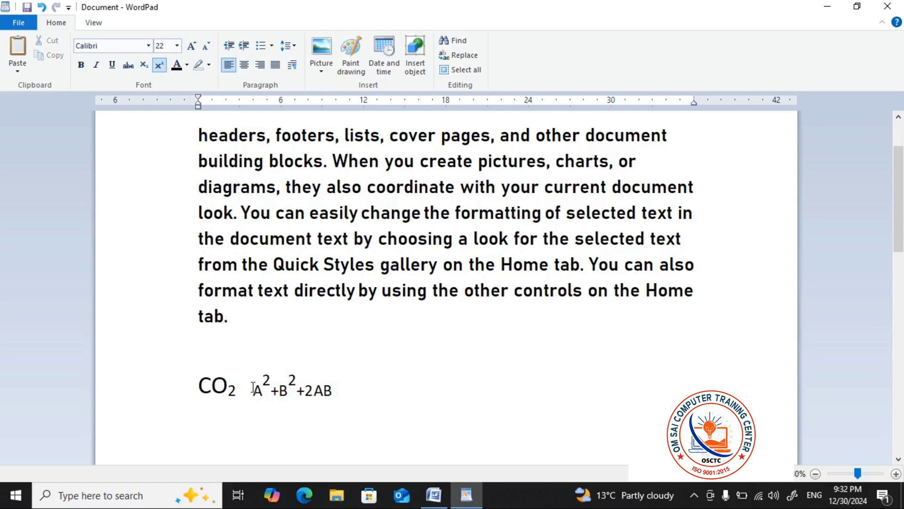
# Delete the whole line containing the CO2 formula and the A, B expression
pyautogui.moveTo(252, 387); pyautogui.dragTo(413, 387)
pyautogui.click(422, 387)
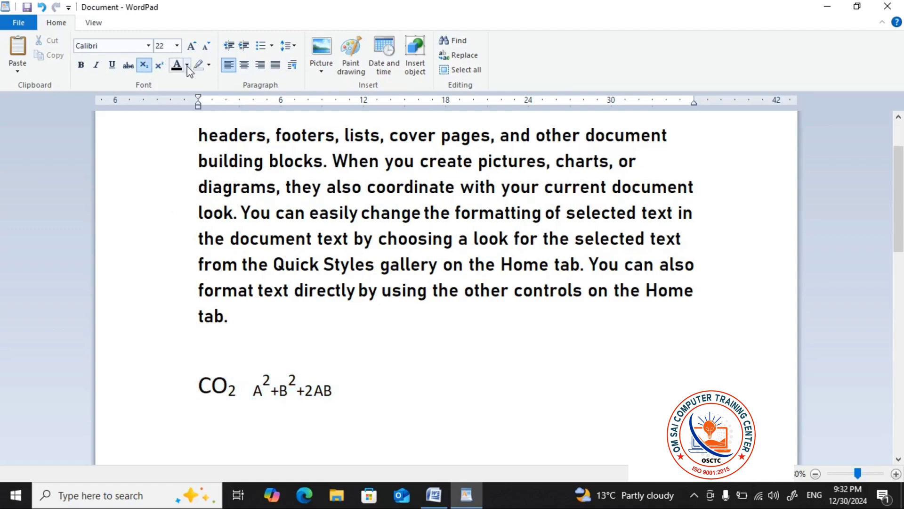
pyautogui.tripleClick(370, 399)
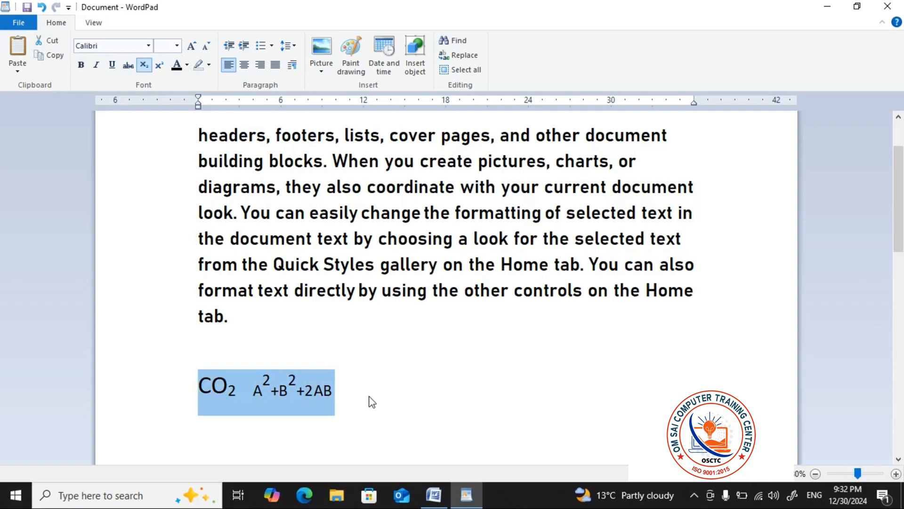
pyautogui.press('Delete')
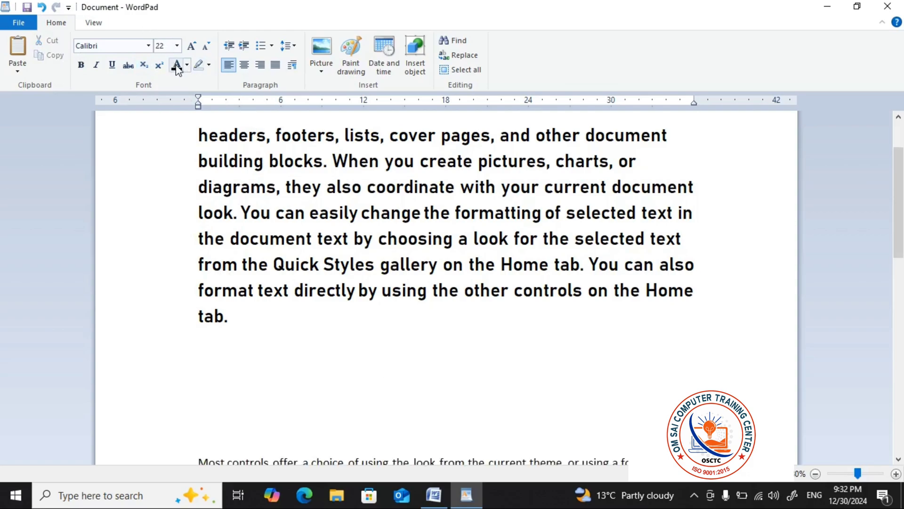
# Color the first paragraph's text dark yellow from "headers, footers, lists" through its final word "tab."
pyautogui.click(318, 262)
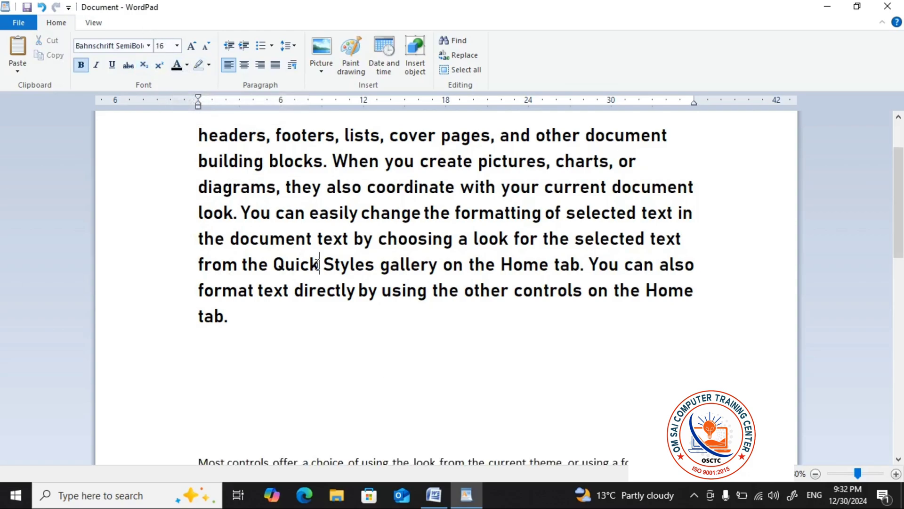
pyautogui.moveTo(179, 134); pyautogui.dragTo(237, 332)
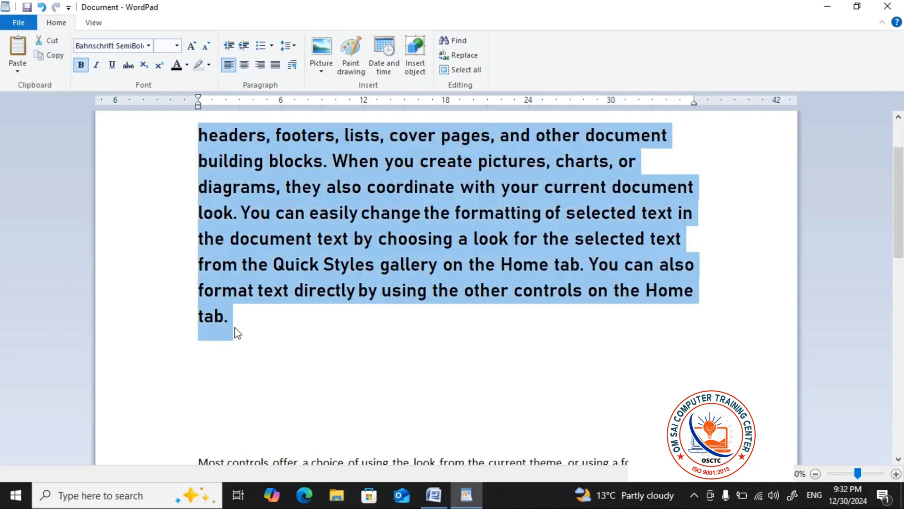
pyautogui.click(188, 65)
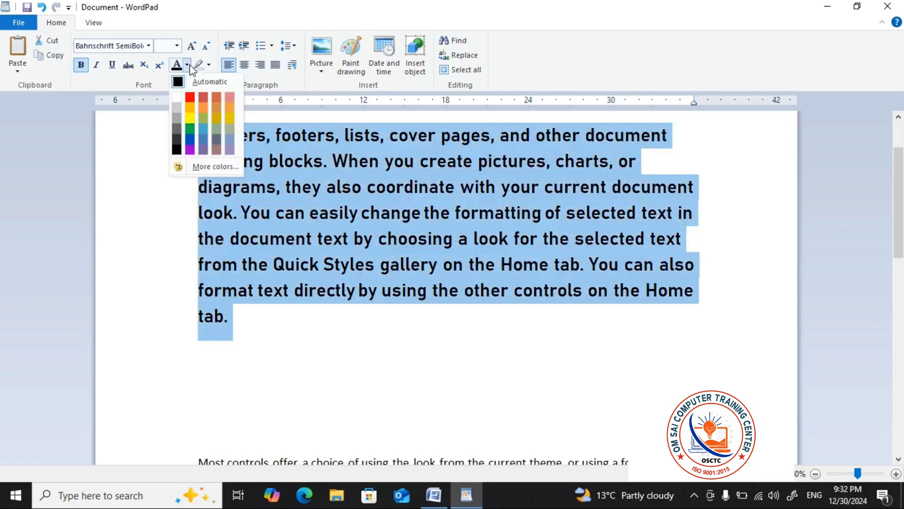
pyautogui.click(213, 117)
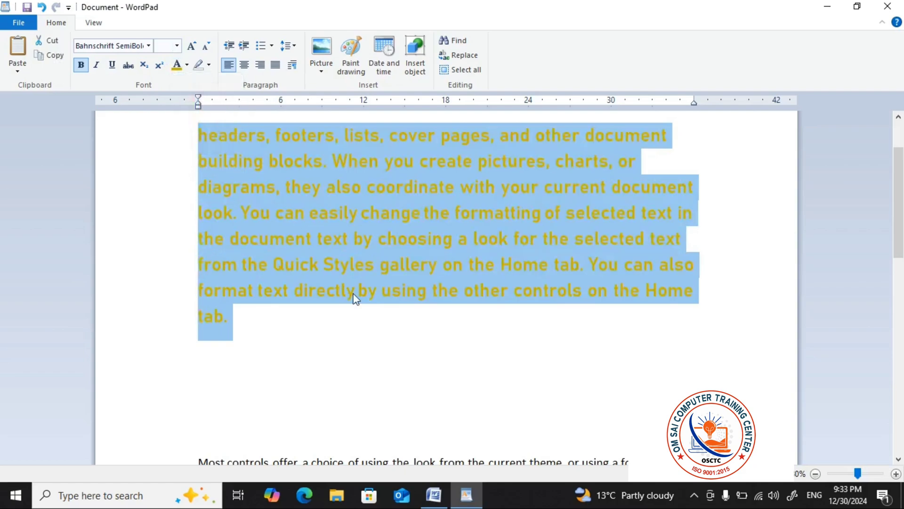
pyautogui.click(356, 298)
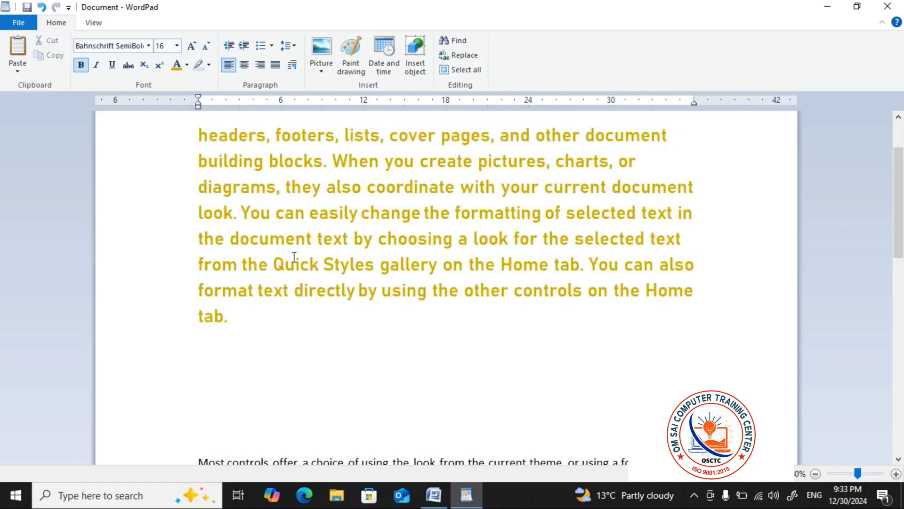
# Review the recolored first paragraph and display the available text highlight colors without choosing one
pyautogui.scroll(1, 308, 250)
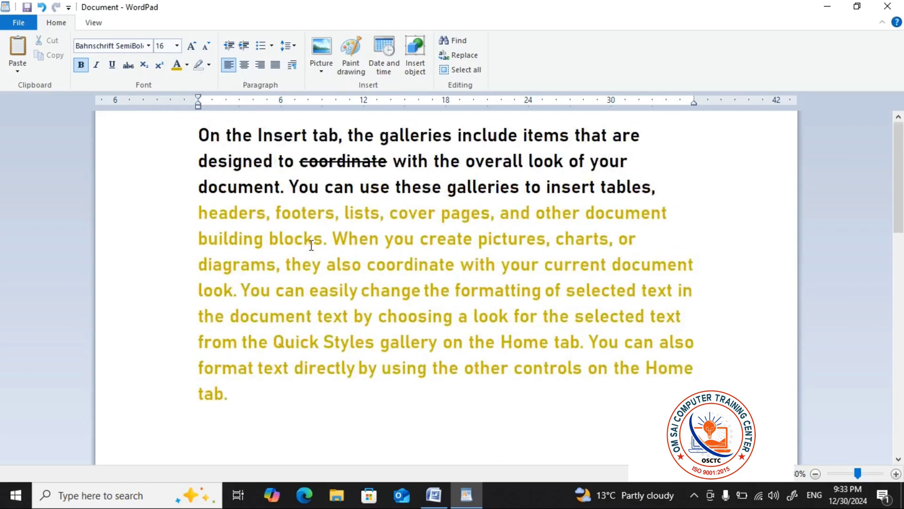
pyautogui.scroll(-2, 311, 245)
pyautogui.click(207, 66)
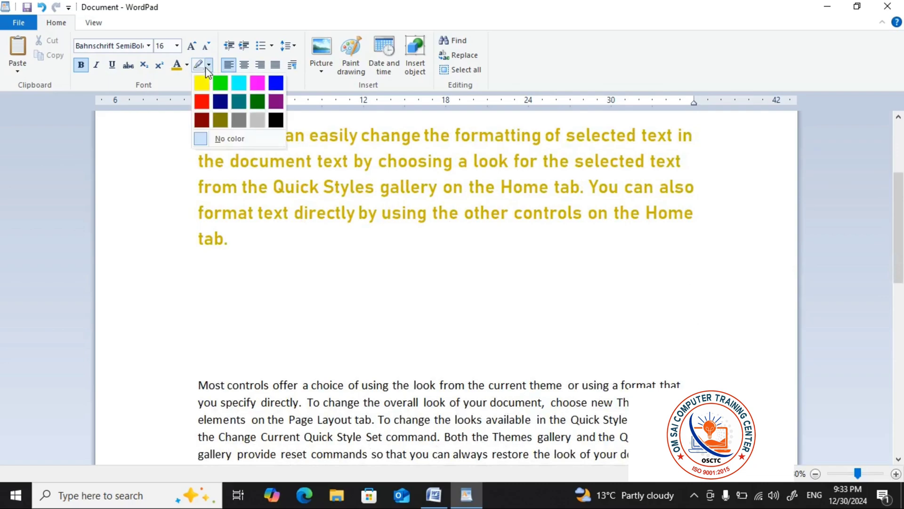
pyautogui.click(209, 65)
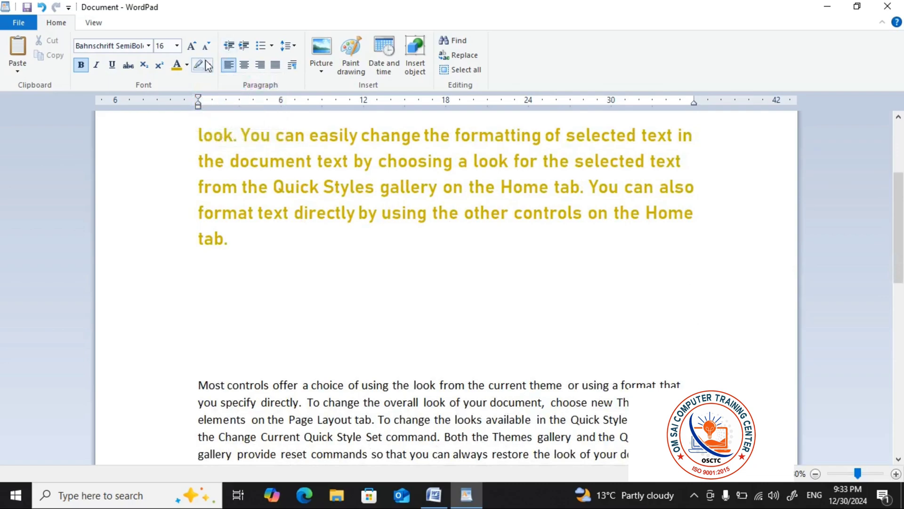
# Highlight the whole paragraph beginning "Most controls offer a choice" in dark green
pyautogui.click(209, 65)
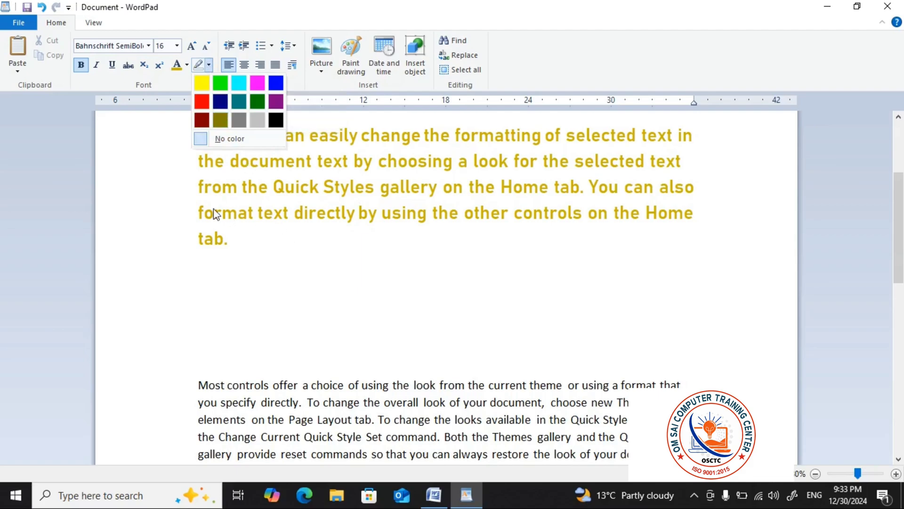
pyautogui.scroll(-1, 224, 243)
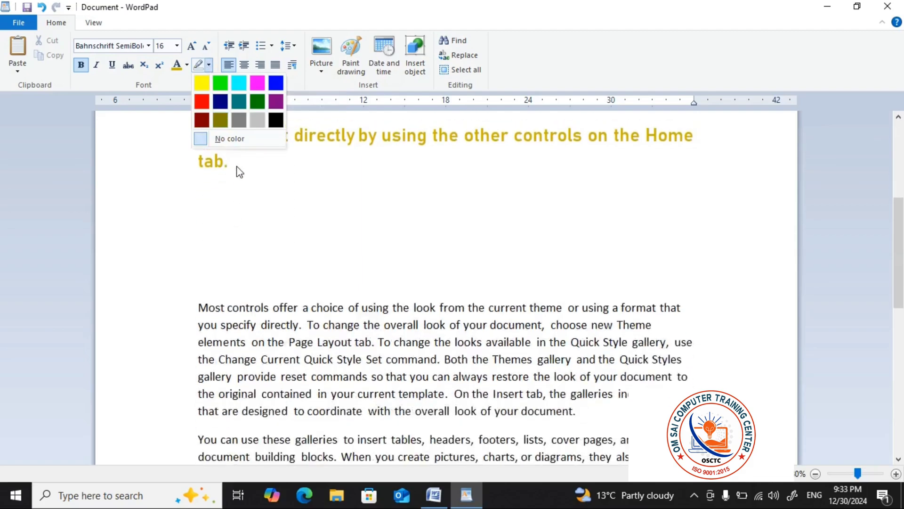
pyautogui.click(191, 301)
pyautogui.moveTo(188, 304); pyautogui.dragTo(564, 418)
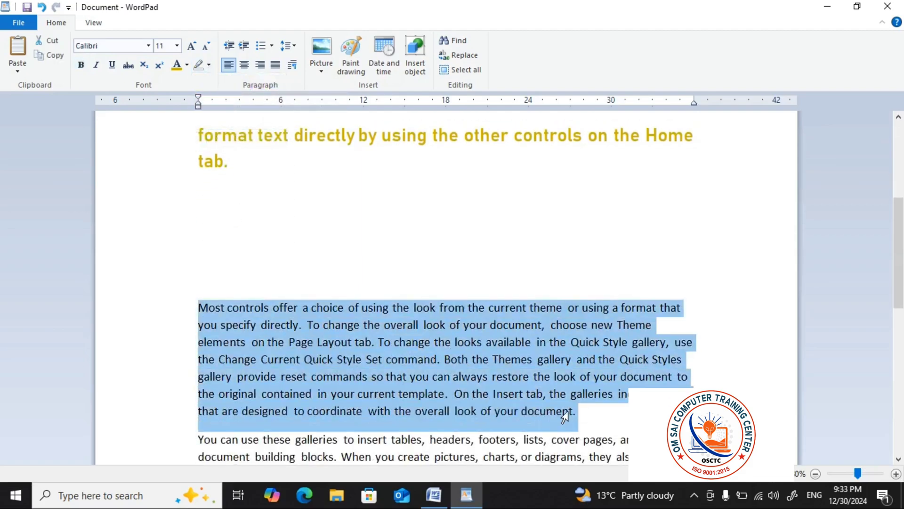
pyautogui.click(209, 65)
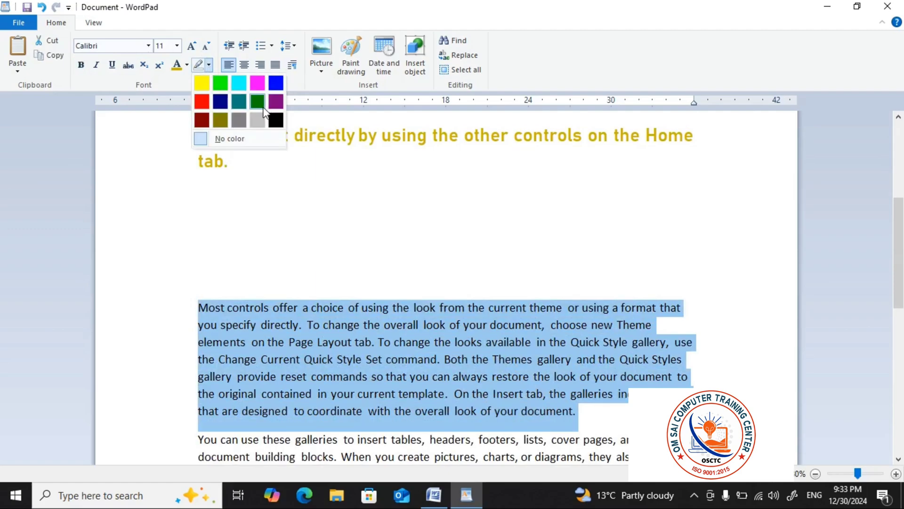
pyautogui.click(260, 104)
pyautogui.click(329, 248)
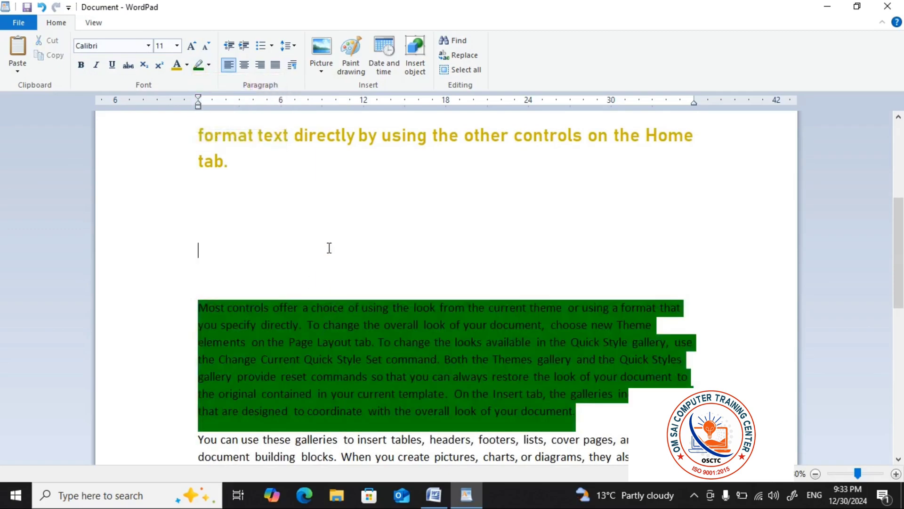
# Examine the dark green highlighted paragraph at a larger view and compare it with the paragraph below
pyautogui.scroll(-3, 329, 248)
pyautogui.keyDown('ctrl'); pyautogui.scroll(5, 358, 264); pyautogui.keyUp('ctrl')
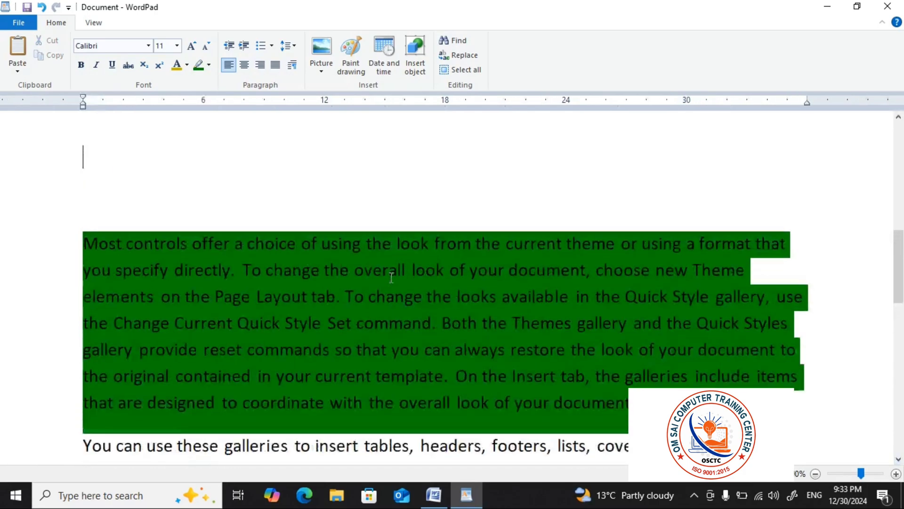
pyautogui.scroll(1, 391, 278)
pyautogui.scroll(-3, 392, 278)
pyautogui.scroll(4, 282, 259)
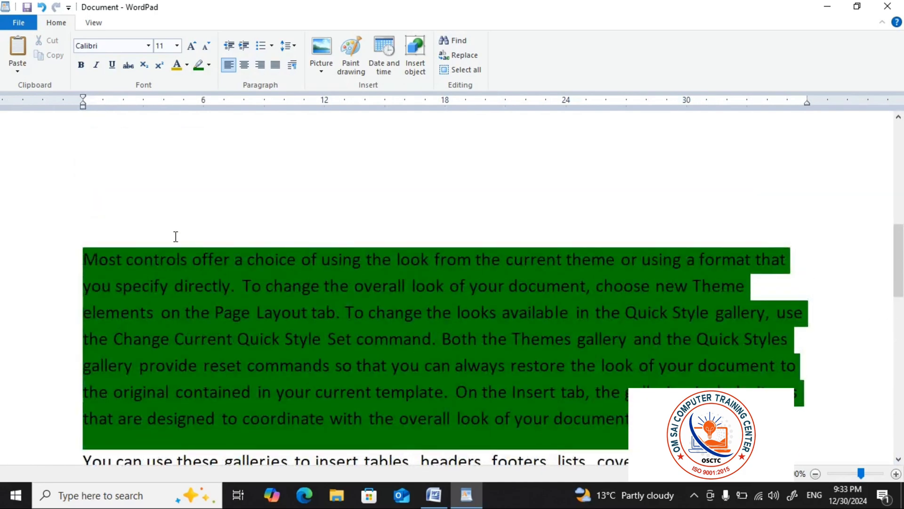
pyautogui.keyDown('ctrl'); pyautogui.scroll(-1, 166, 233); pyautogui.keyUp('ctrl')
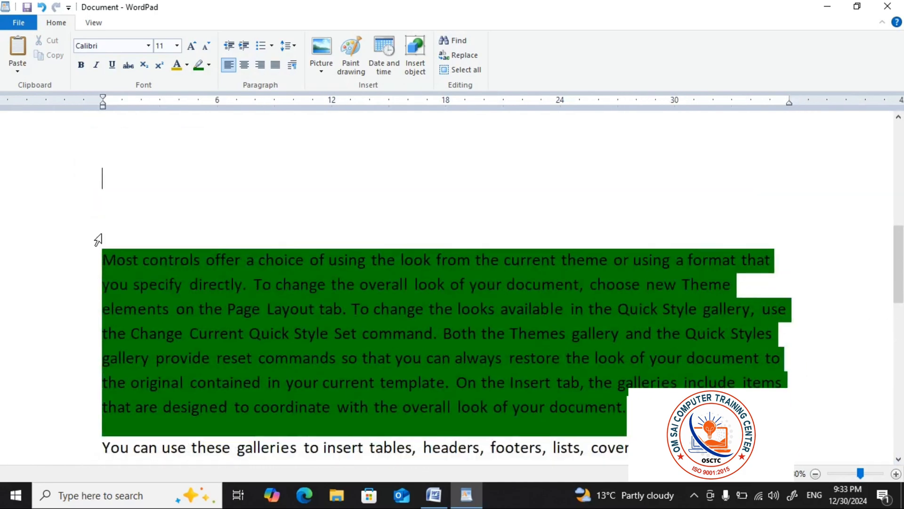
pyautogui.keyDown('ctrl'); pyautogui.scroll(-3, 98, 240); pyautogui.keyUp('ctrl')
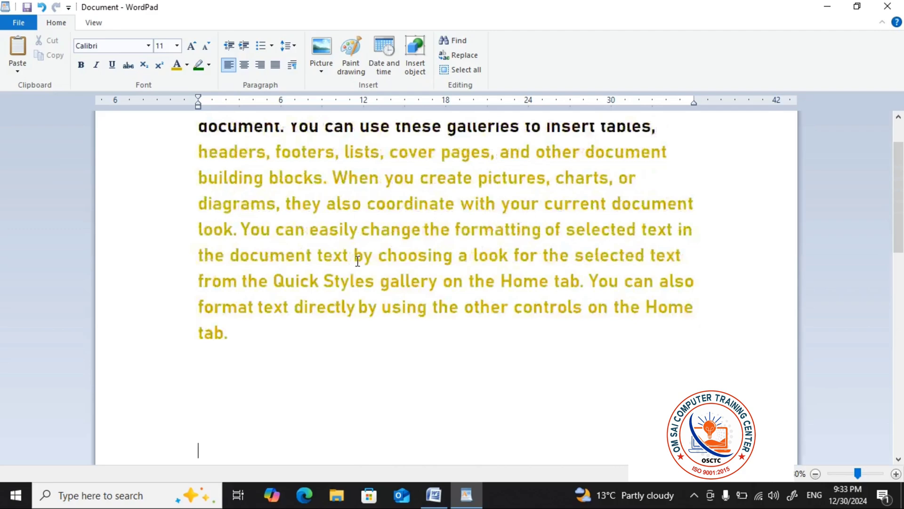
# Increase the indent of the empty line above the green highlighted paragraph by two levels
pyautogui.scroll(1, 351, 255)
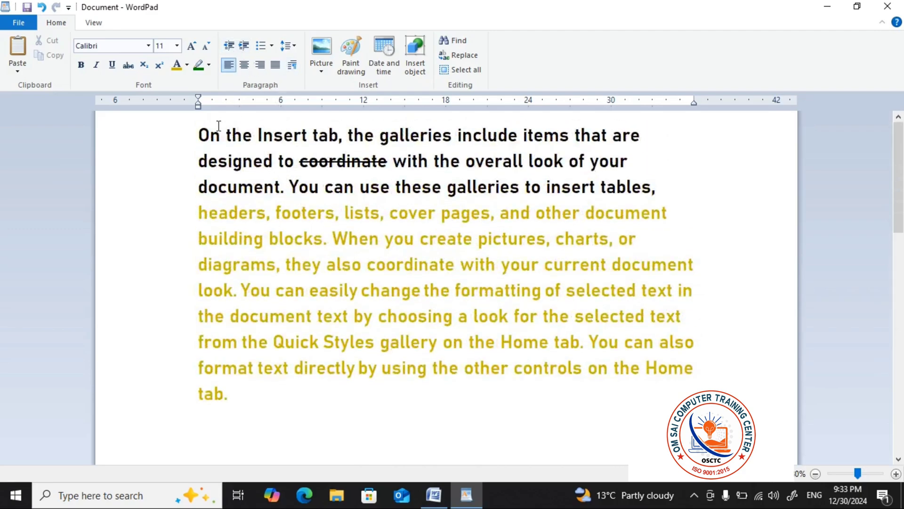
pyautogui.click(245, 47)
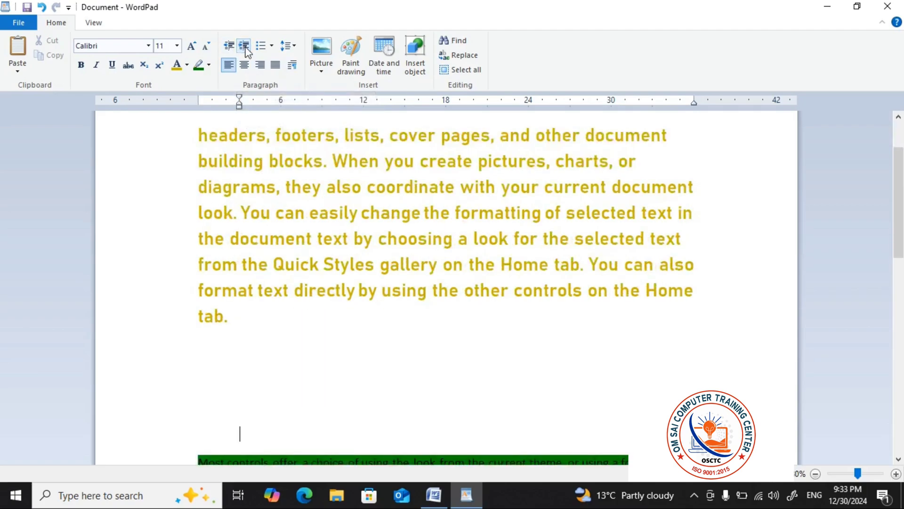
pyautogui.click(246, 47)
# Increase the indent of the opening paragraph, beginning "On the Insert tab", by three levels
pyautogui.scroll(1, 246, 160)
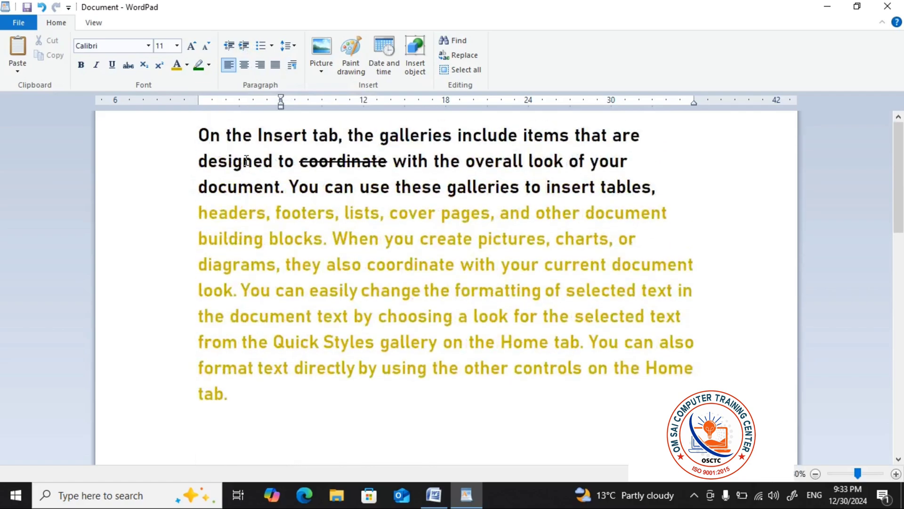
pyautogui.moveTo(170, 139); pyautogui.dragTo(353, 379)
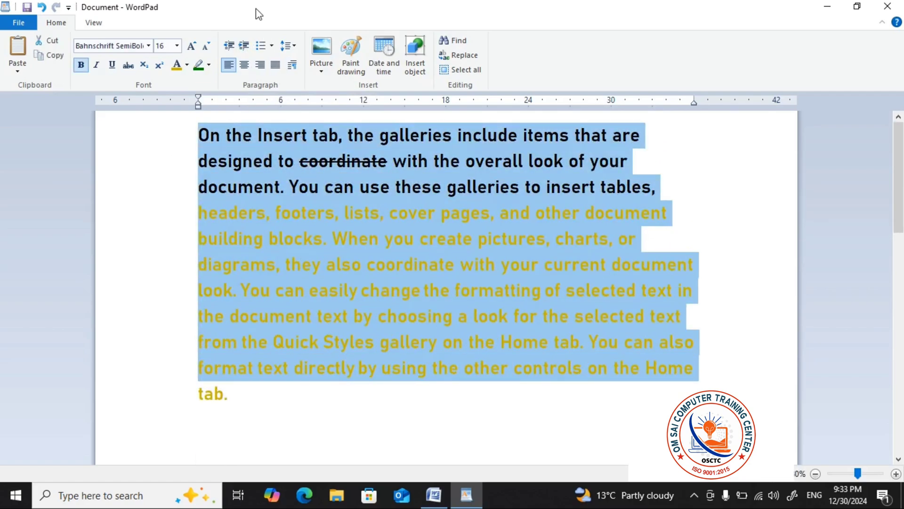
pyautogui.click(244, 46)
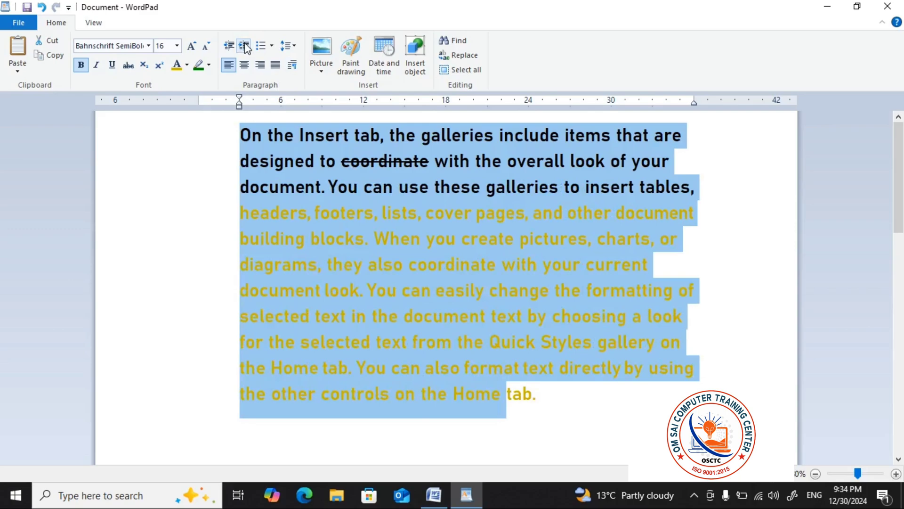
pyautogui.click(244, 46)
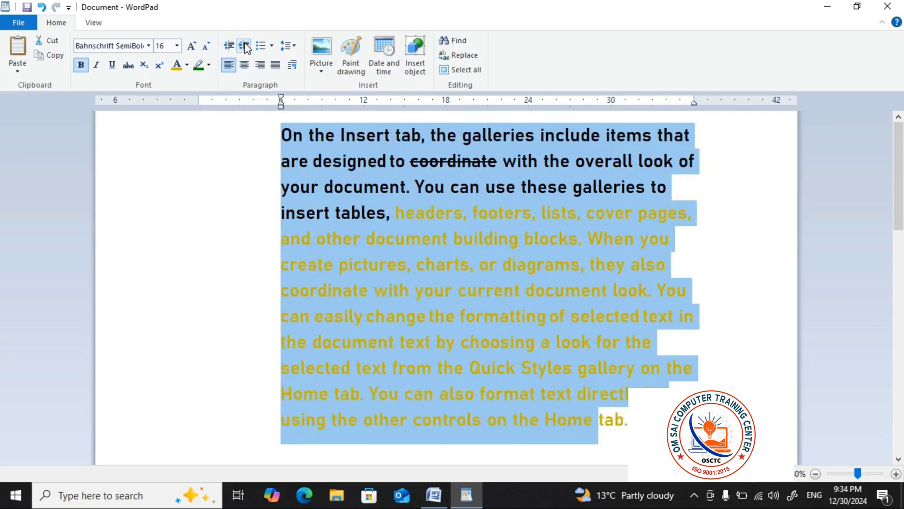
pyautogui.click(245, 45)
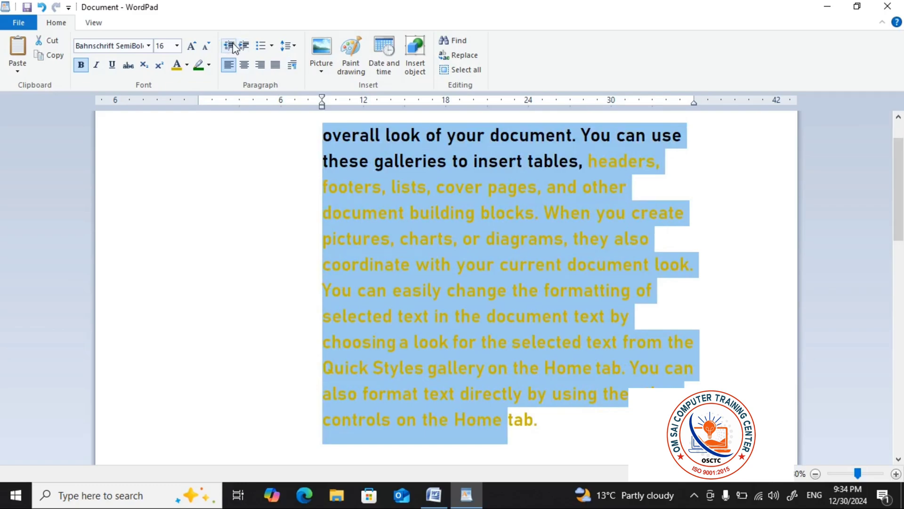
# Decrease the opening paragraph's indent by three levels and deselect its text
pyautogui.click(232, 46)
pyautogui.click(233, 46)
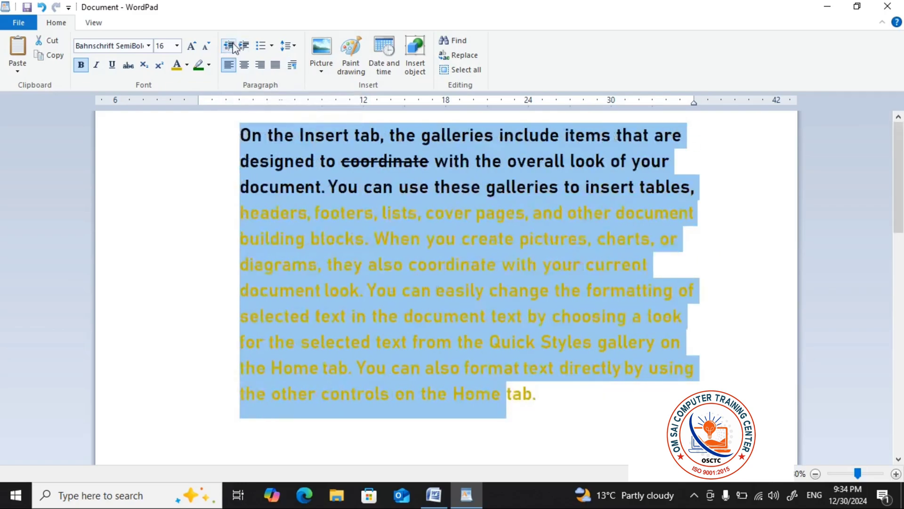
pyautogui.click(233, 46)
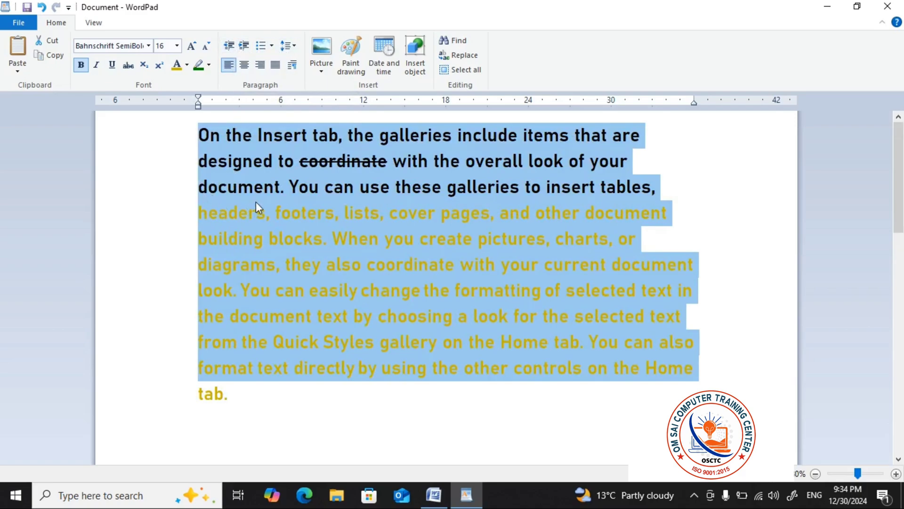
pyautogui.click(228, 220)
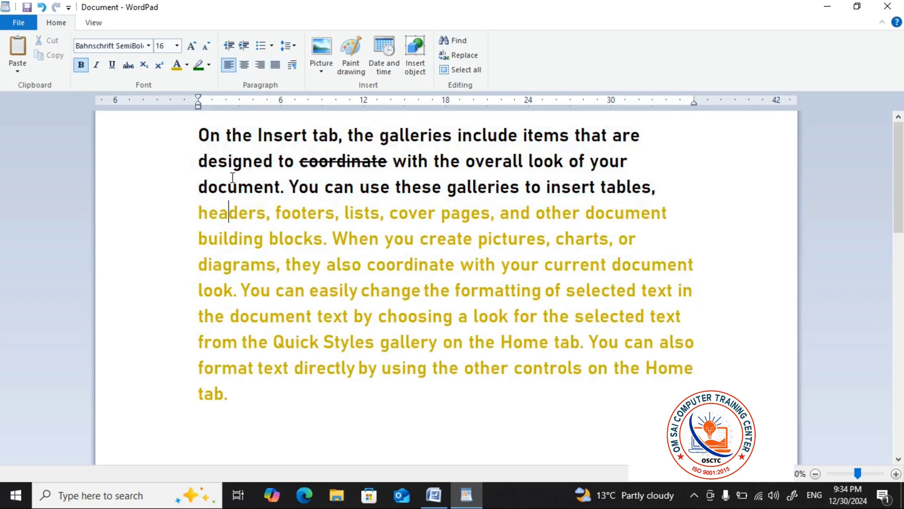
# Set the line spacing of the opening paragraph to 2 after viewing the available list styles
pyautogui.scroll(-1, 230, 259)
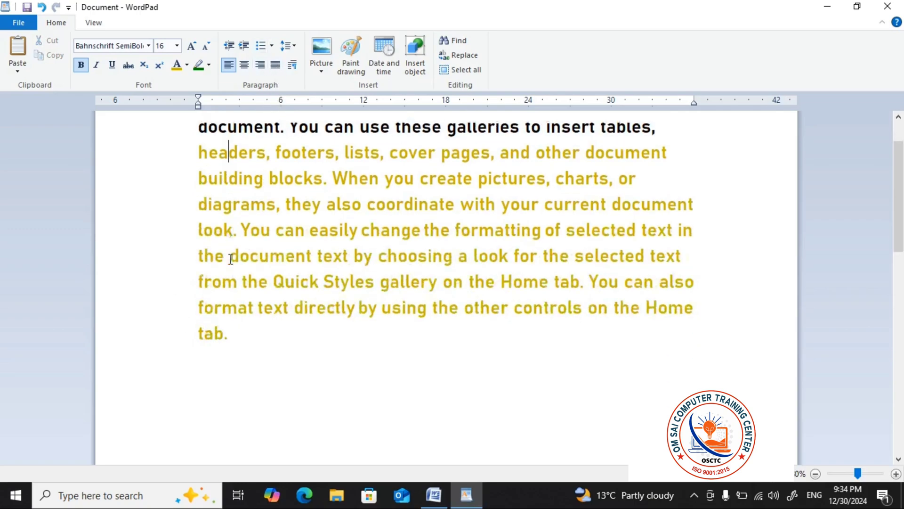
pyautogui.scroll(1, 231, 259)
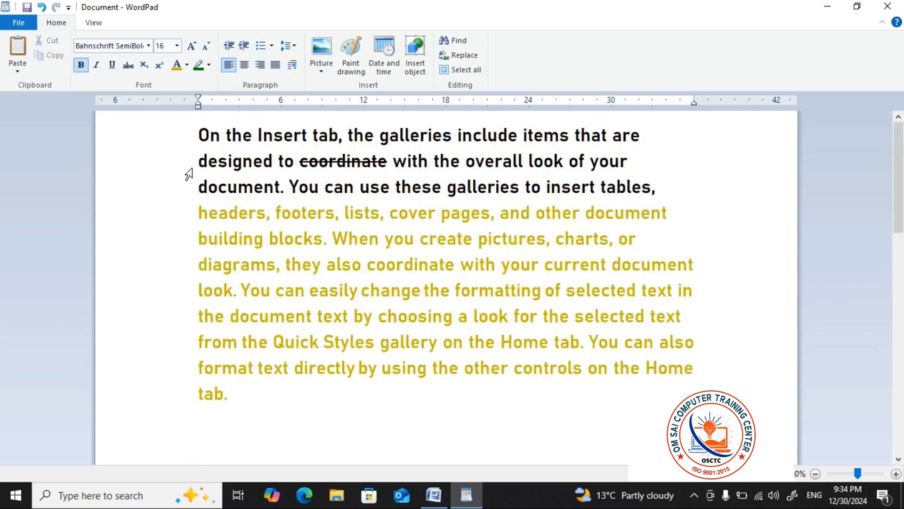
pyautogui.moveTo(178, 140); pyautogui.dragTo(375, 187)
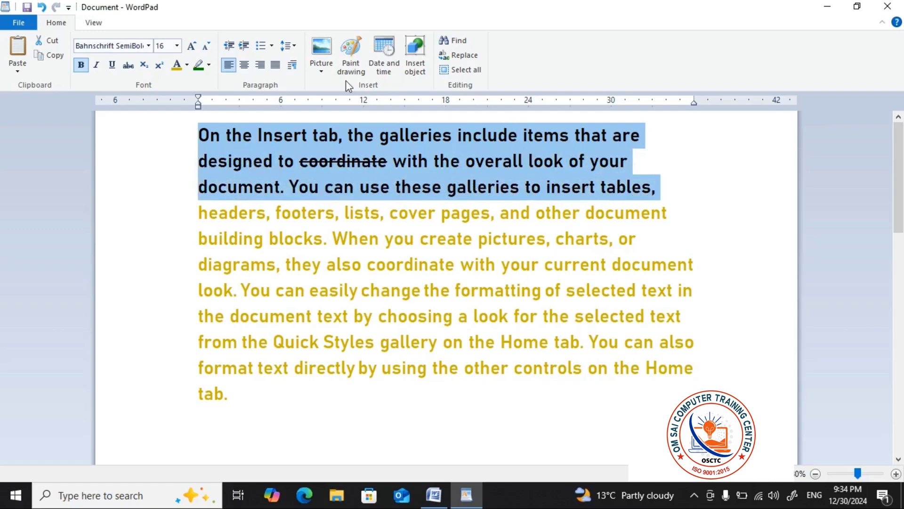
pyautogui.click(272, 46)
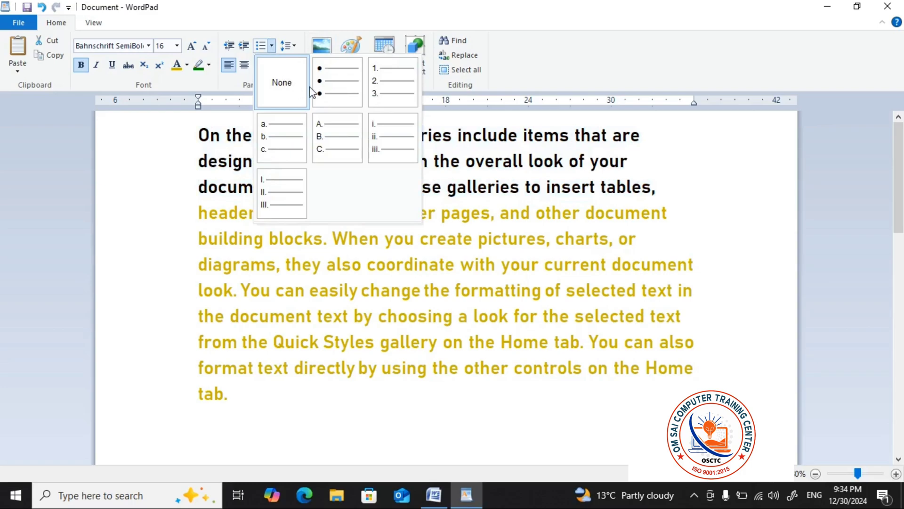
pyautogui.click(296, 48)
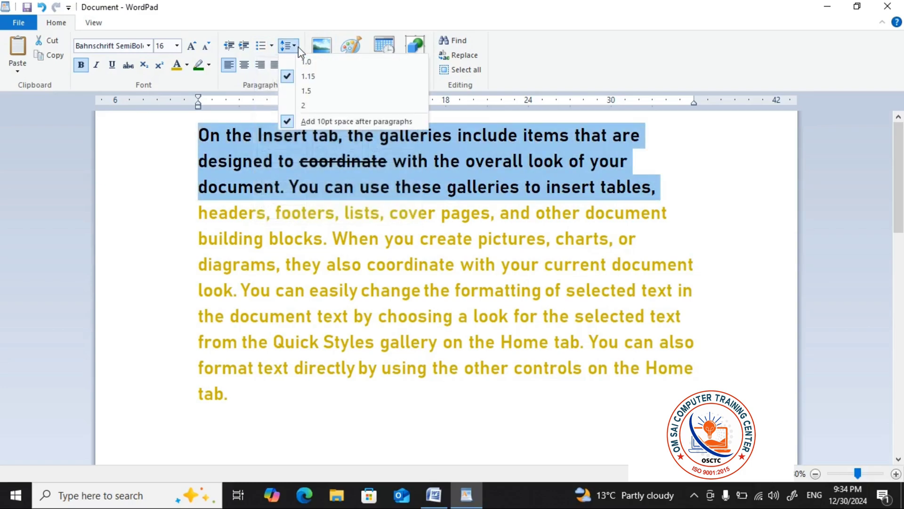
pyautogui.click(313, 100)
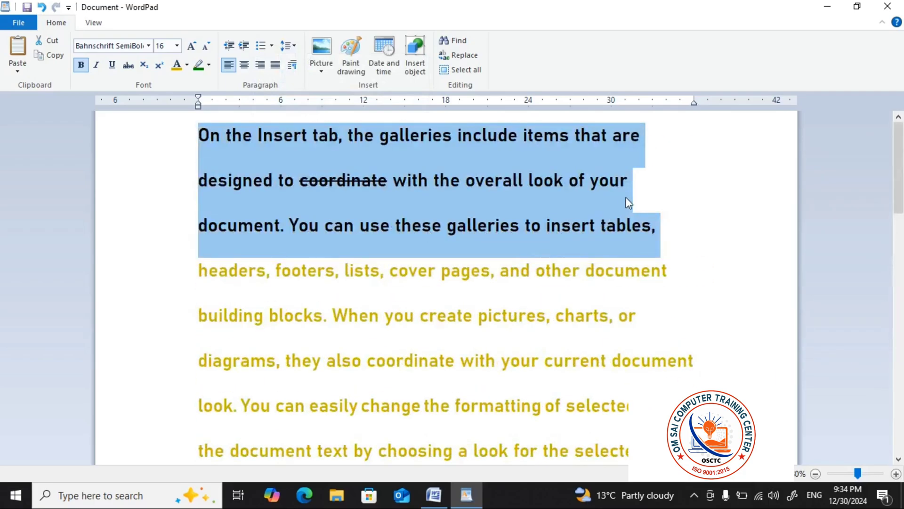
pyautogui.click(649, 196)
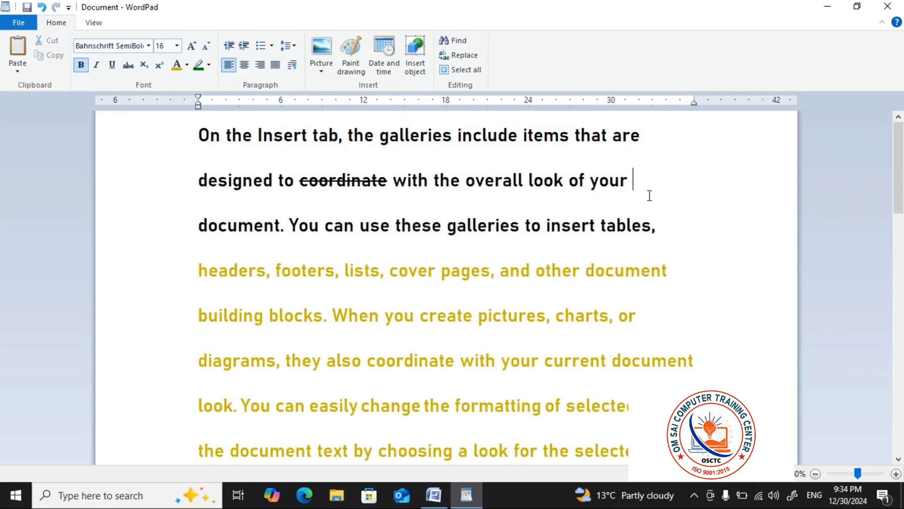
# Apply the round bullet list style to the opening paragraph
pyautogui.click(274, 47)
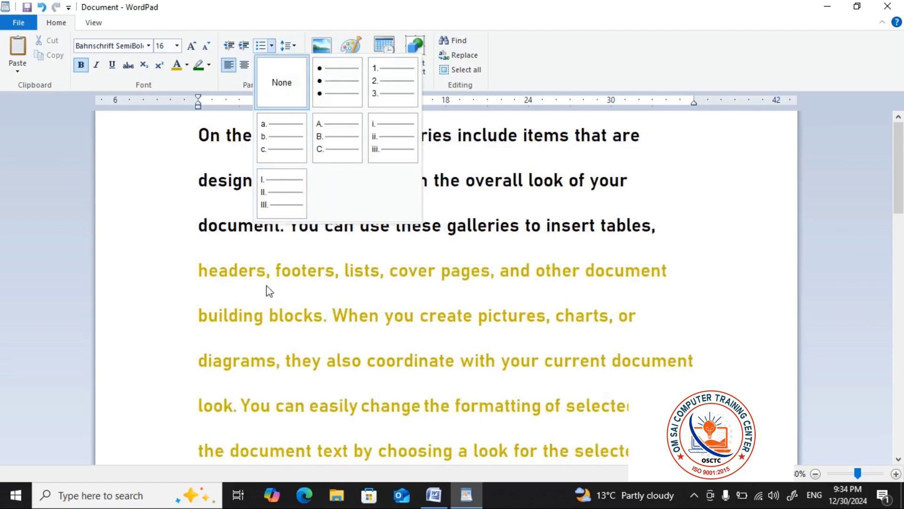
pyautogui.click(234, 258)
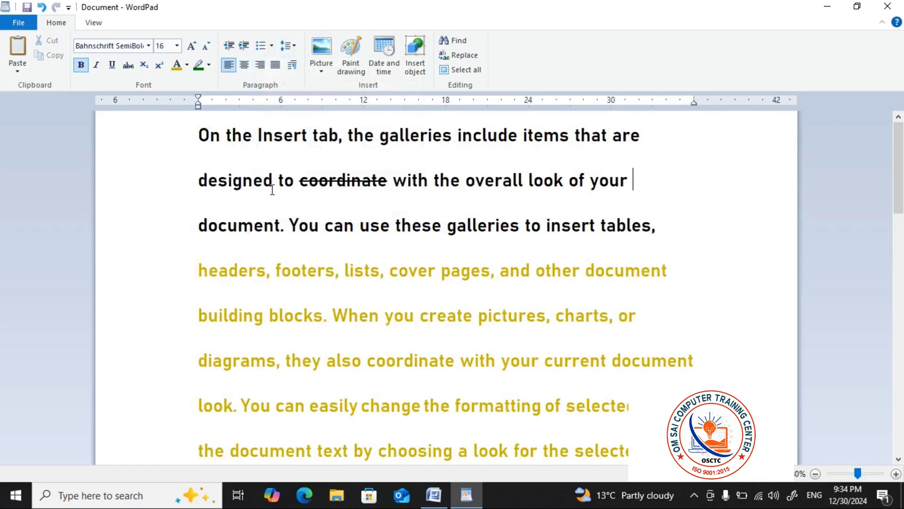
pyautogui.click(272, 46)
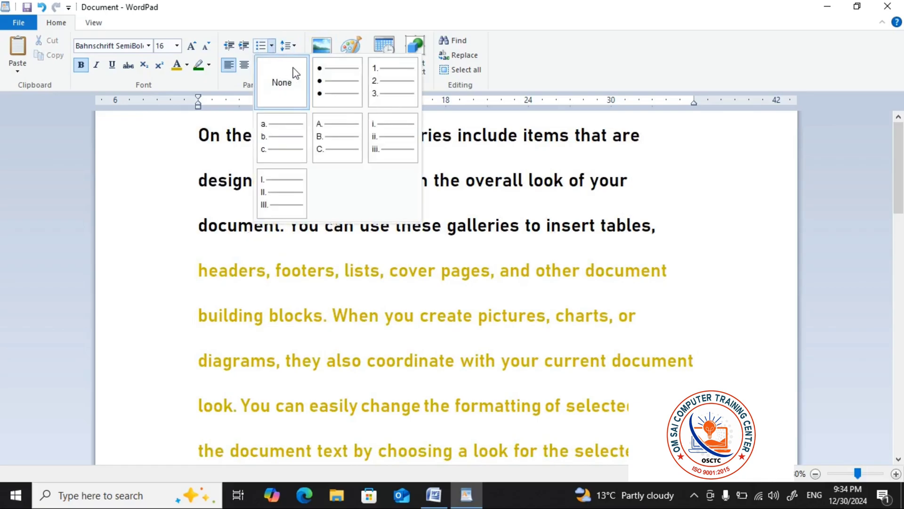
pyautogui.click(335, 84)
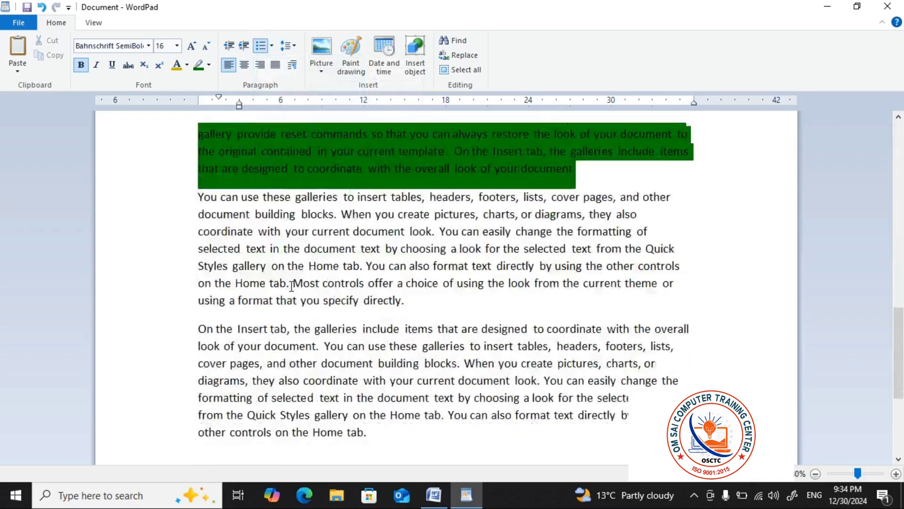
# Select all the text in the document and delete it
pyautogui.scroll(2, 297, 289)
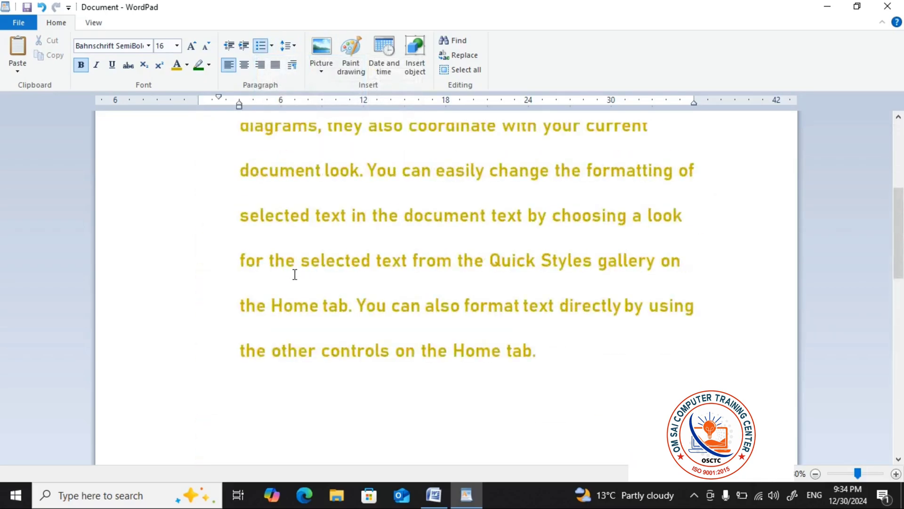
pyautogui.scroll(2, 297, 275)
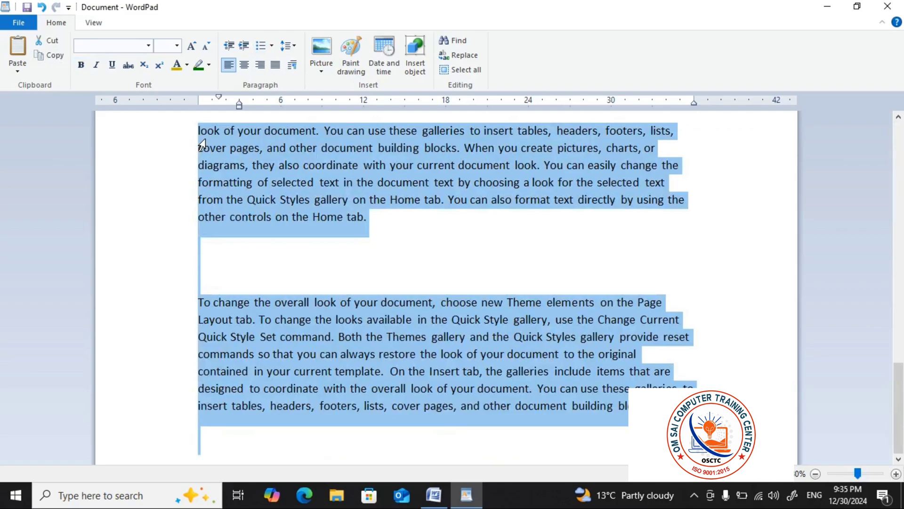
pyautogui.press('Delete')
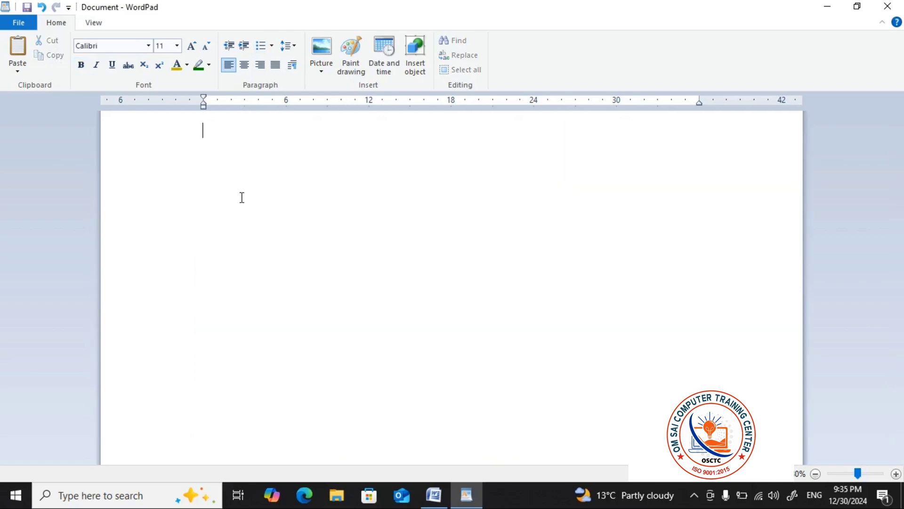
# Start a 1, 2, 3 numbered list and enter "OM SAI COMPUTER TRAINING CENTER." as its first item
pyautogui.click(272, 47)
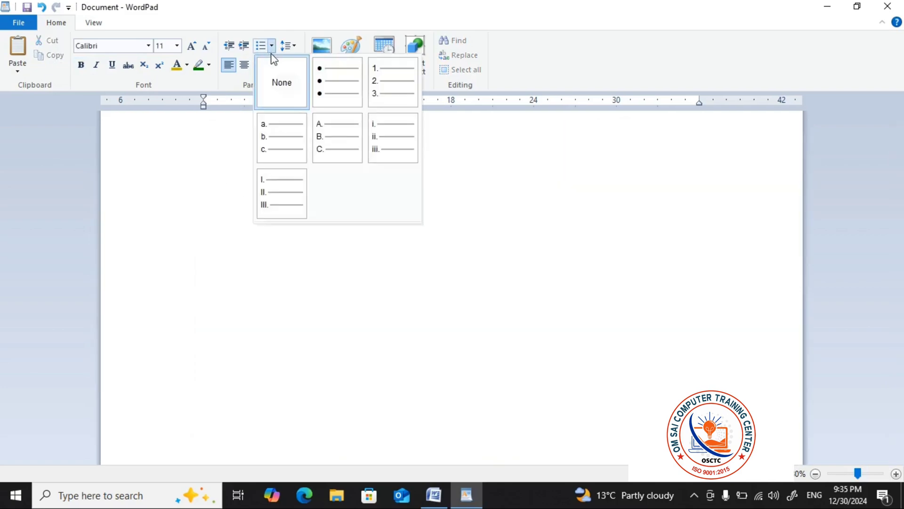
pyautogui.click(380, 91)
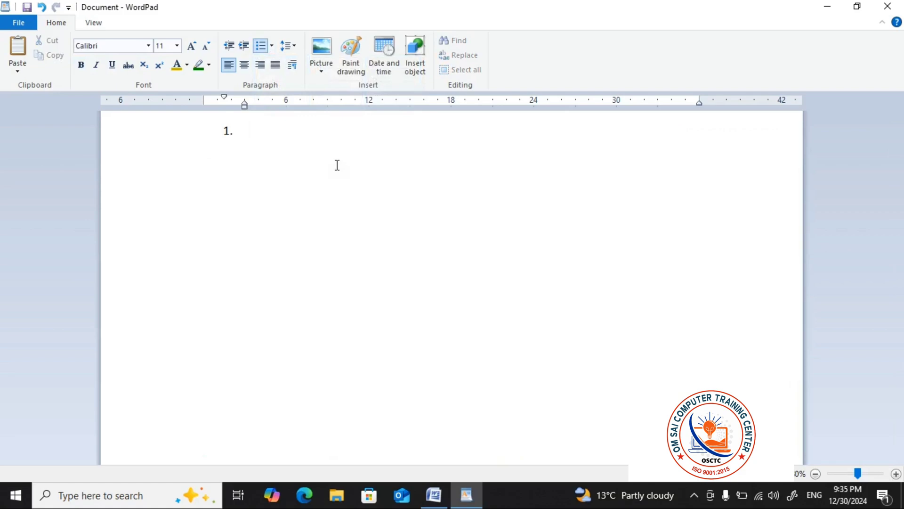
pyautogui.write('OM ')
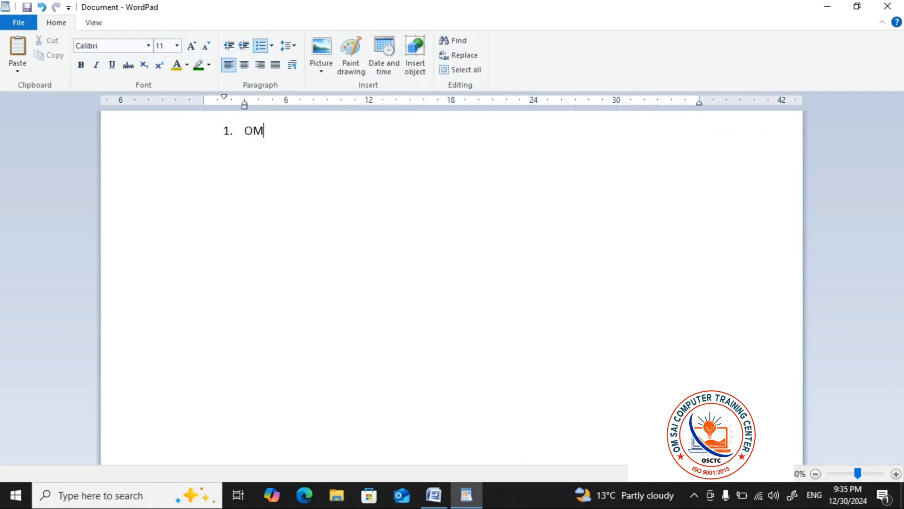
pyautogui.write('SAI COMPUTER TRA')
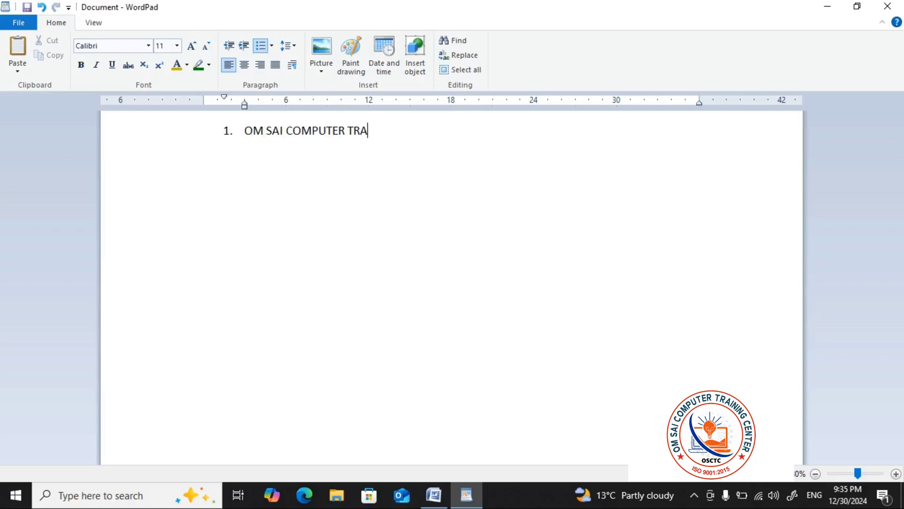
pyautogui.write('INING CENTER')
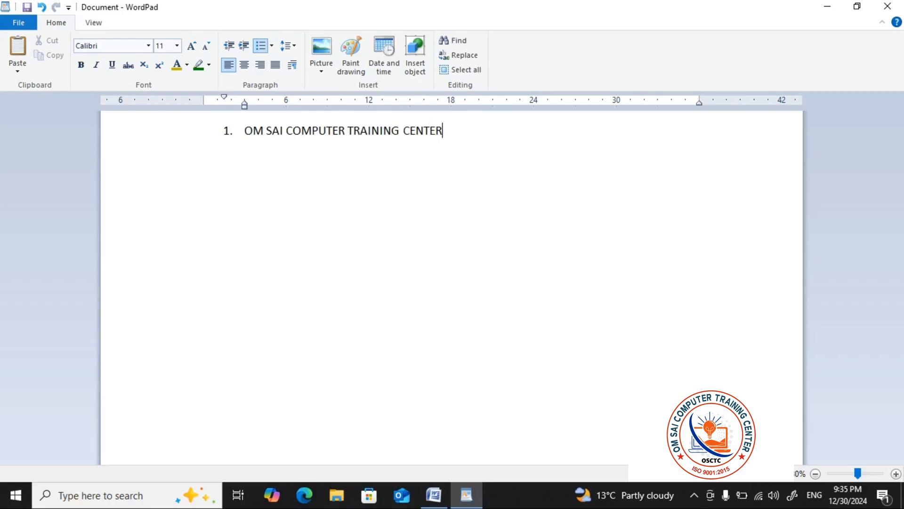
pyautogui.write('.')
# Add the second list item "AKRITI COMPUTER TRAINING CENTER KUDARKOT ." and append "BIDHUNA" to the first item
pyautogui.press('Return')
pyautogui.write('AKRITI COMPUTER')
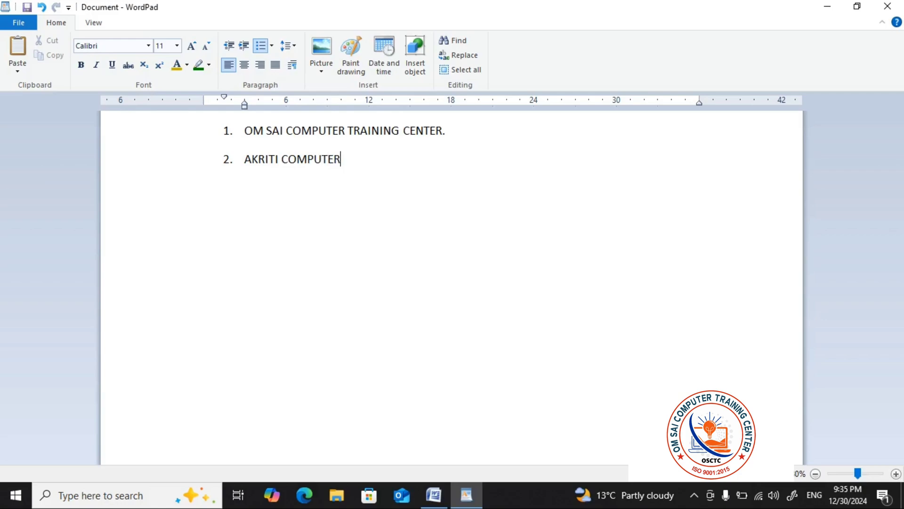
pyautogui.write(' TRAINI')
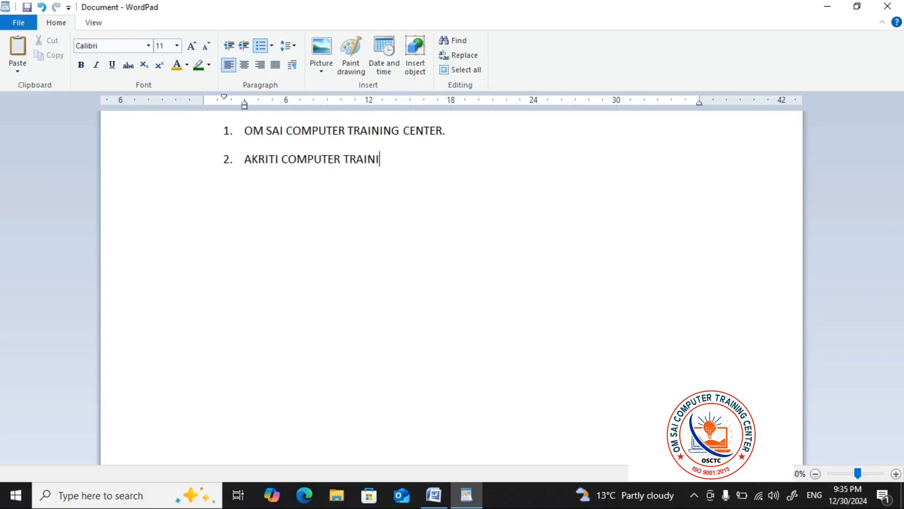
pyautogui.write('NG CENTE')
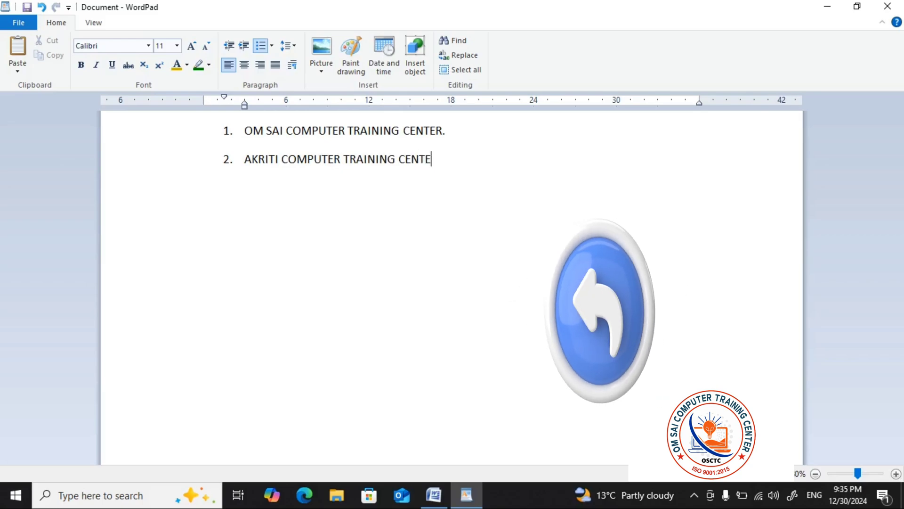
pyautogui.write('R KUDA')
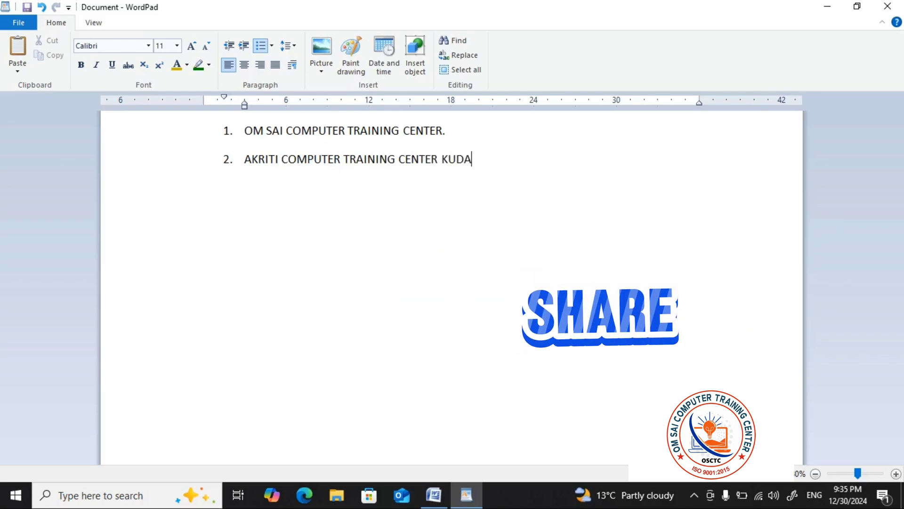
pyautogui.write('RKOT .')
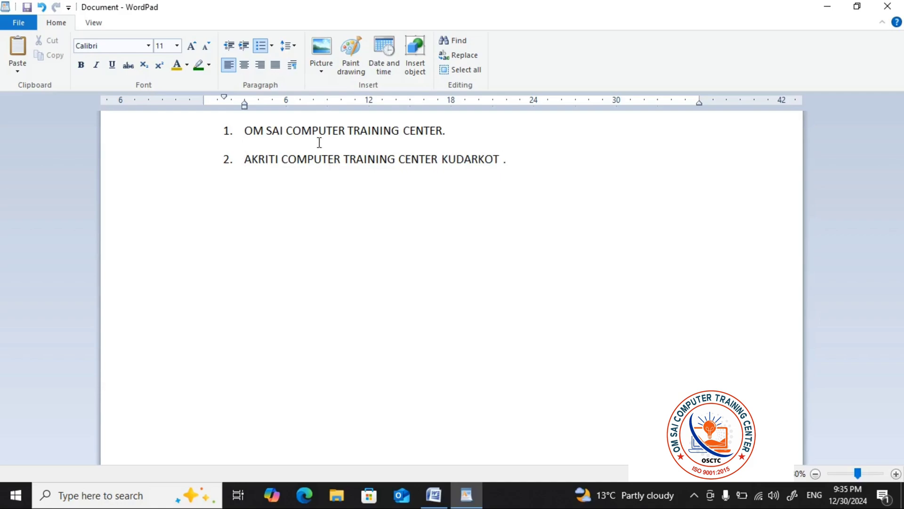
pyautogui.click(447, 131)
pyautogui.write('BIDHUNA')
# Try centre alignment on an empty third list item and delete that item
pyautogui.press('Return')
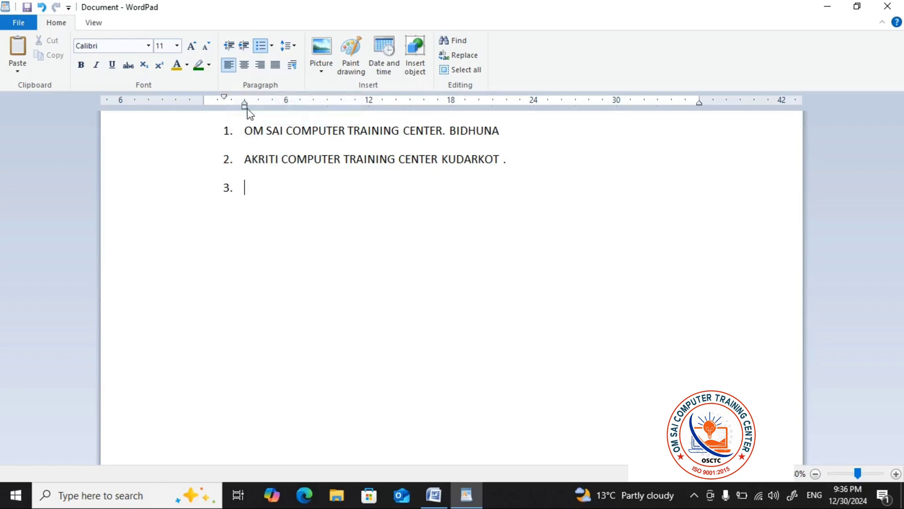
pyautogui.click(243, 66)
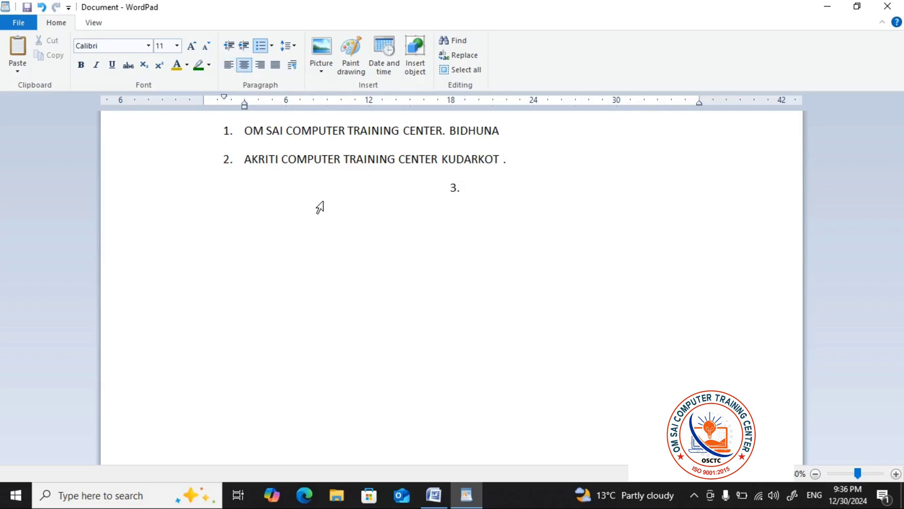
pyautogui.press('BackSpace')
pyautogui.press('BackSpace')
pyautogui.press('BackSpace')
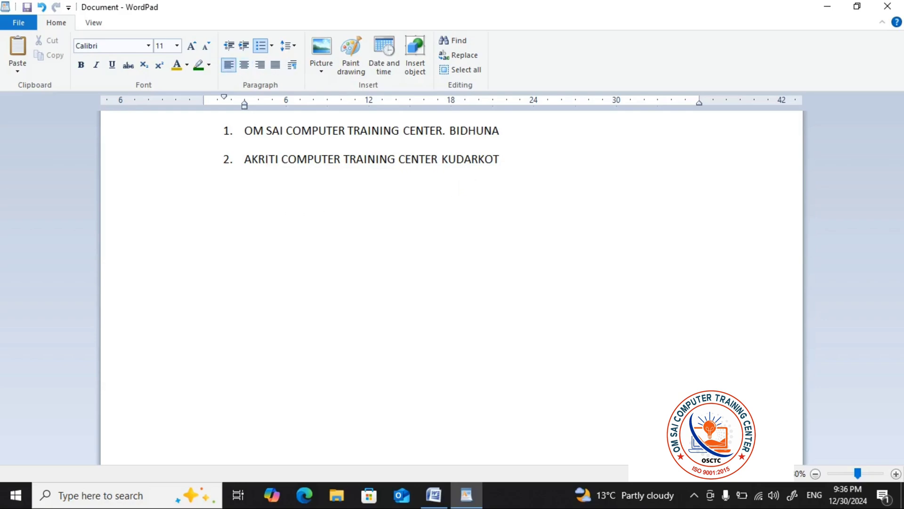
# Select both list items, try centre and right alignment on them, and finish with justified alignment
pyautogui.hotkey('ctrl', 'a')
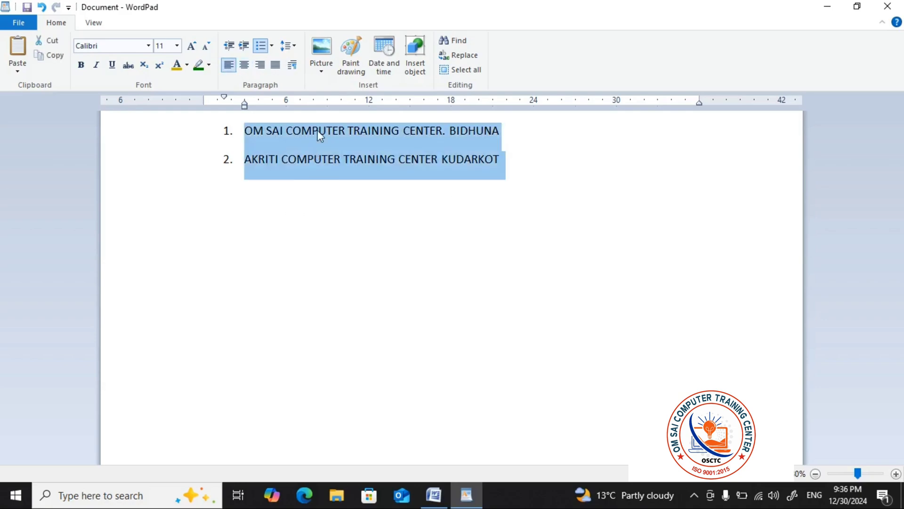
pyautogui.click(250, 68)
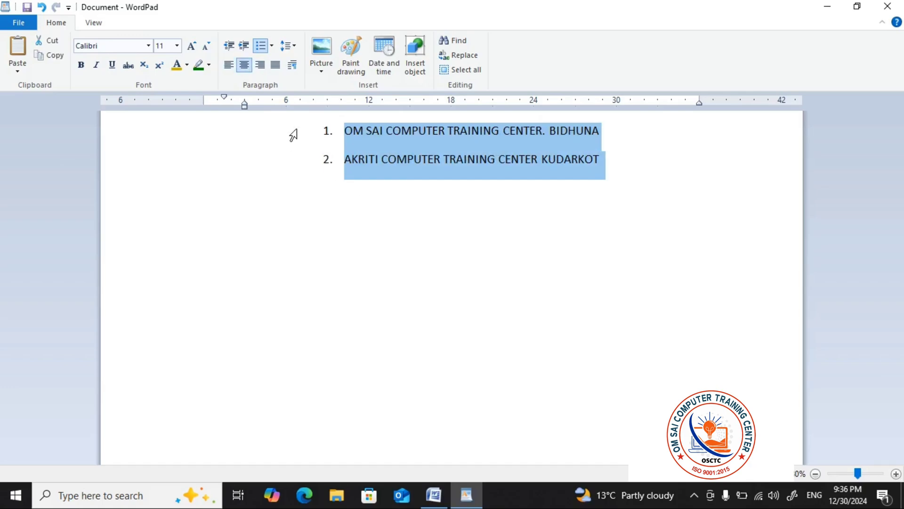
pyautogui.click(263, 71)
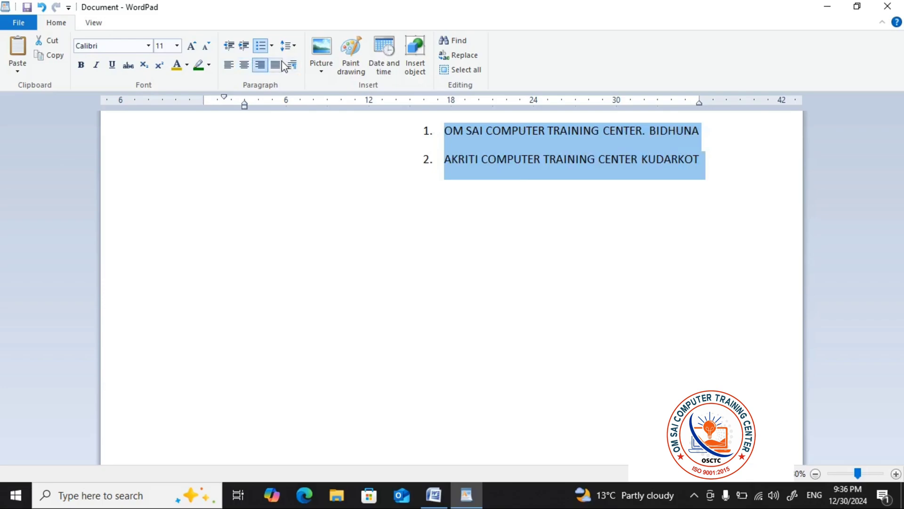
pyautogui.click(275, 66)
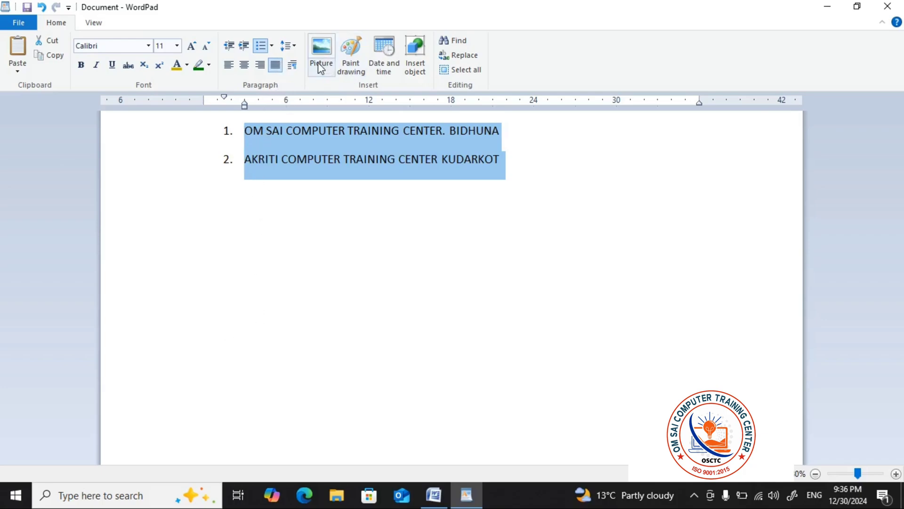
pyautogui.click(589, 160)
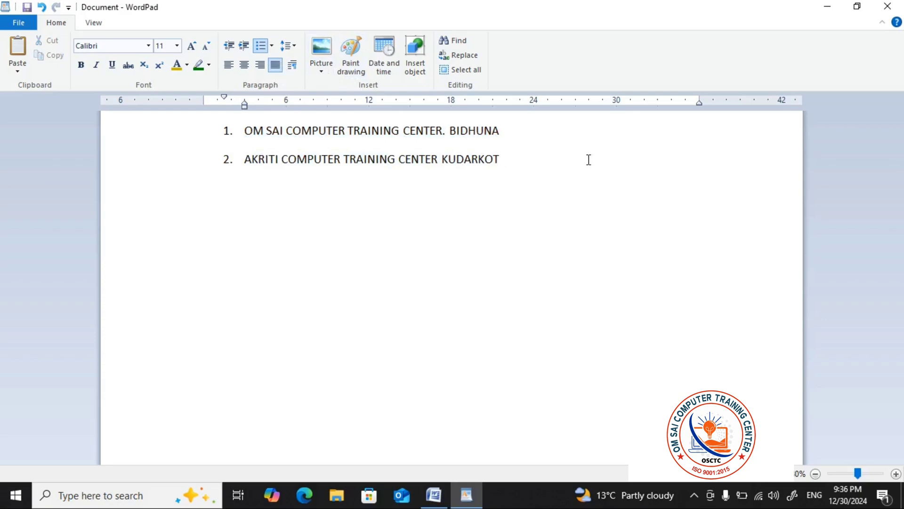
# End the second list item with a period and finish the list with a blank line below it
pyautogui.write('.')
pyautogui.press('Return')
pyautogui.press('Return')
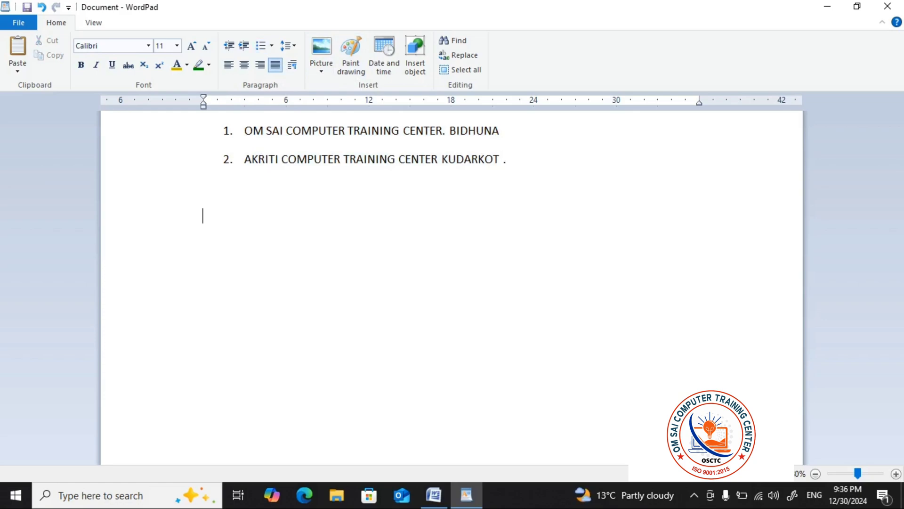
# Insert the picture "WhatsApp Image 2024-12-28 at 9.11.52 PM" from the Downloads folder below the numbered list
pyautogui.click(323, 58)
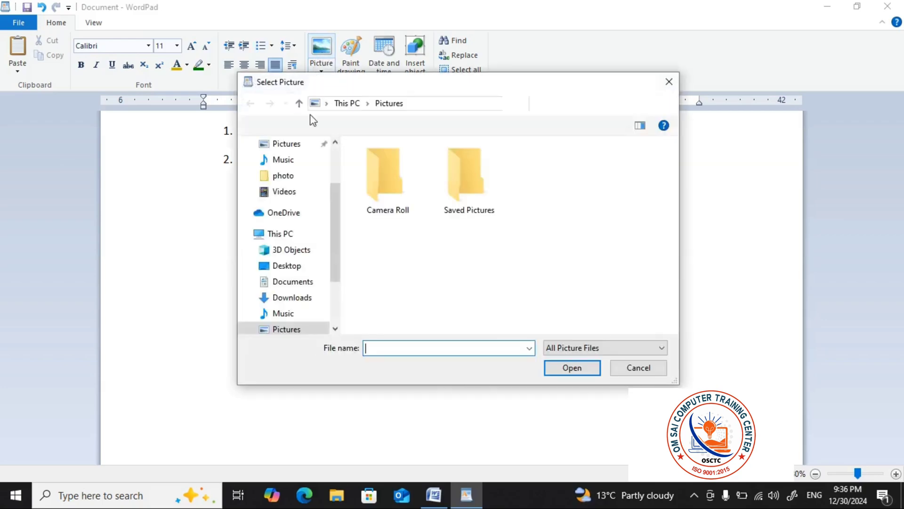
pyautogui.doubleClick(476, 199)
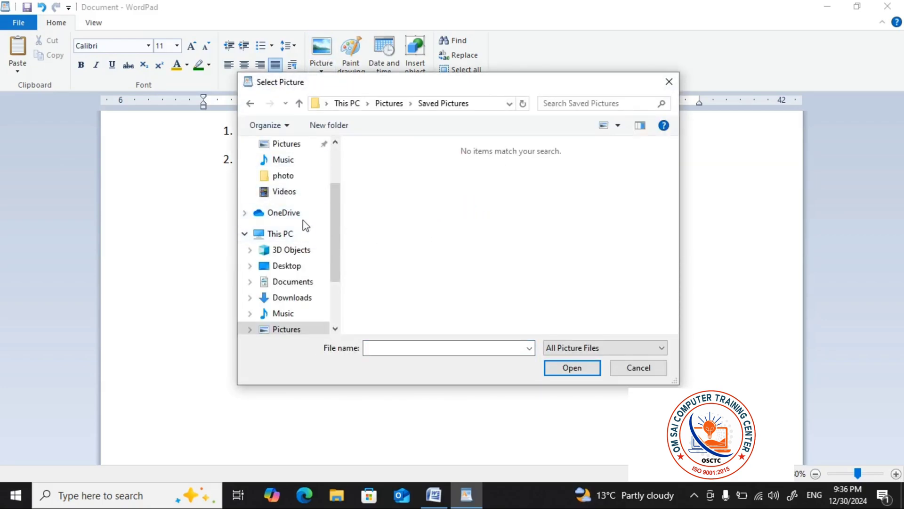
pyautogui.click(295, 175)
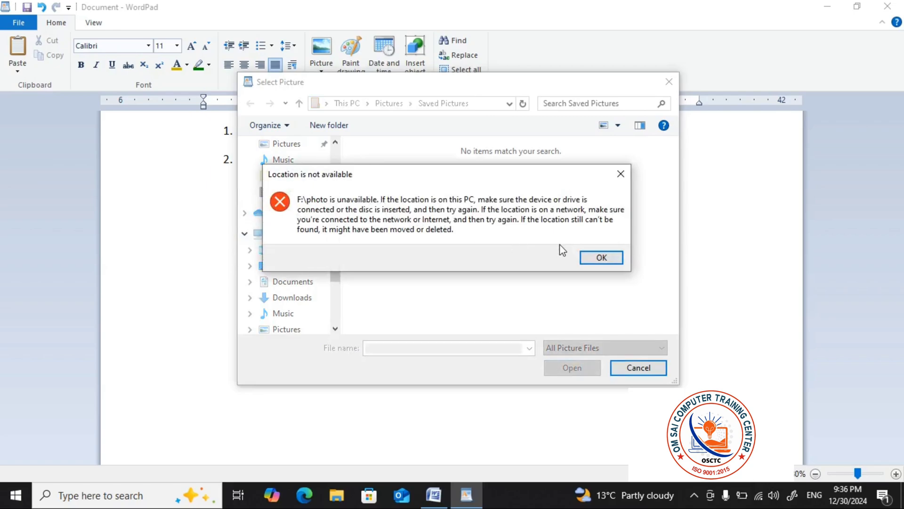
pyautogui.click(599, 256)
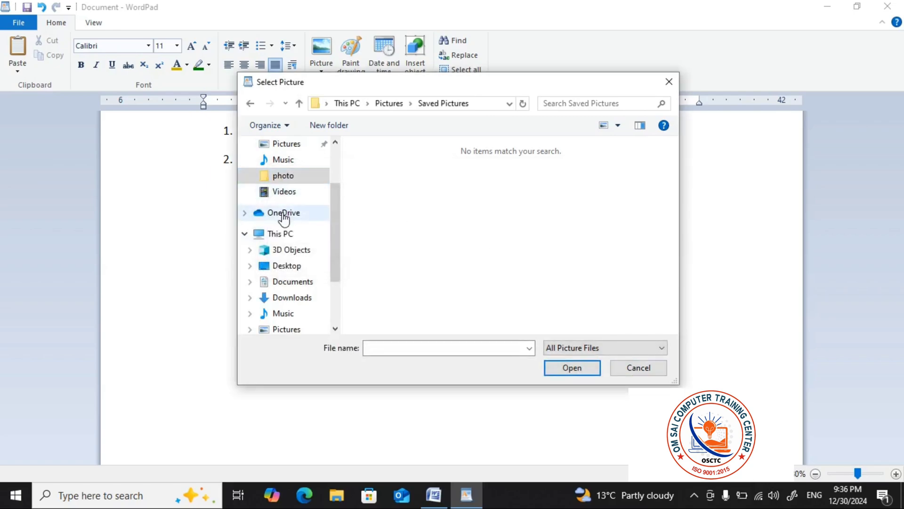
pyautogui.scroll(-1, 289, 246)
pyautogui.scroll(-1, 291, 256)
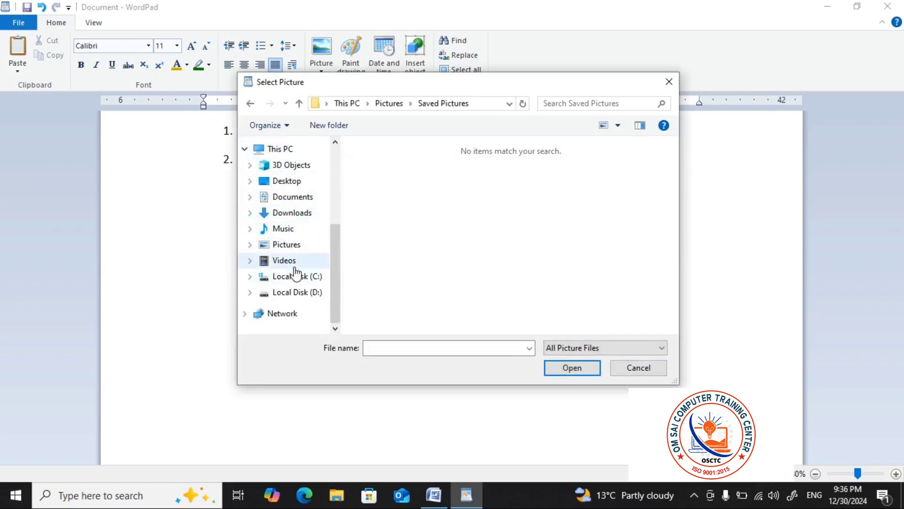
pyautogui.click(289, 216)
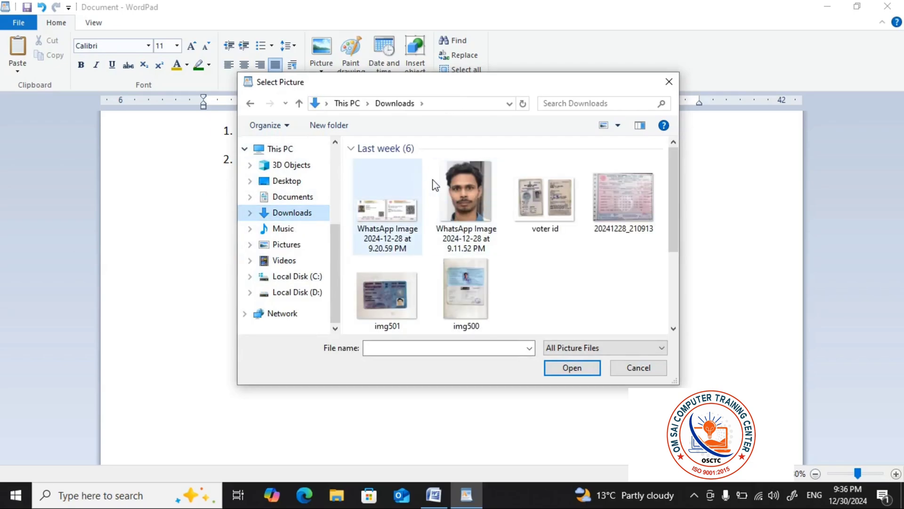
pyautogui.doubleClick(469, 189)
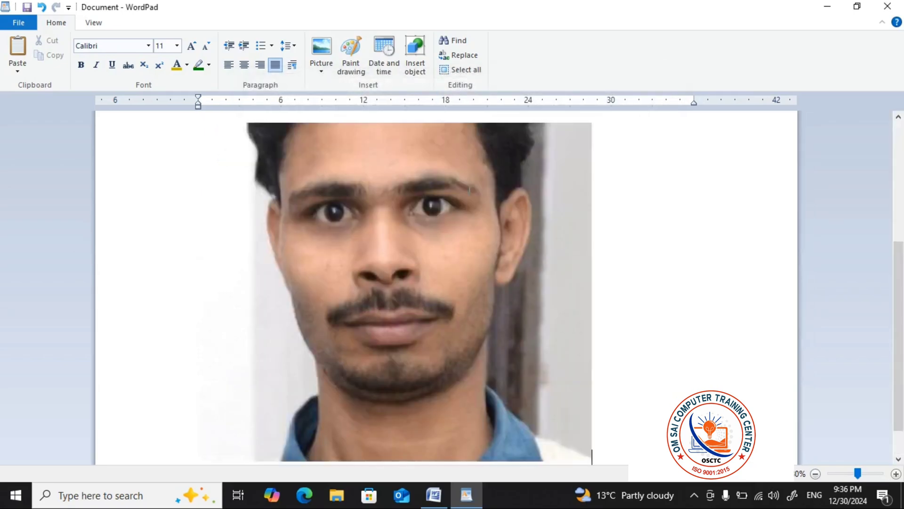
# Select the inserted photo and reduce its height by moving its upper edge down
pyautogui.scroll(5, 497, 239)
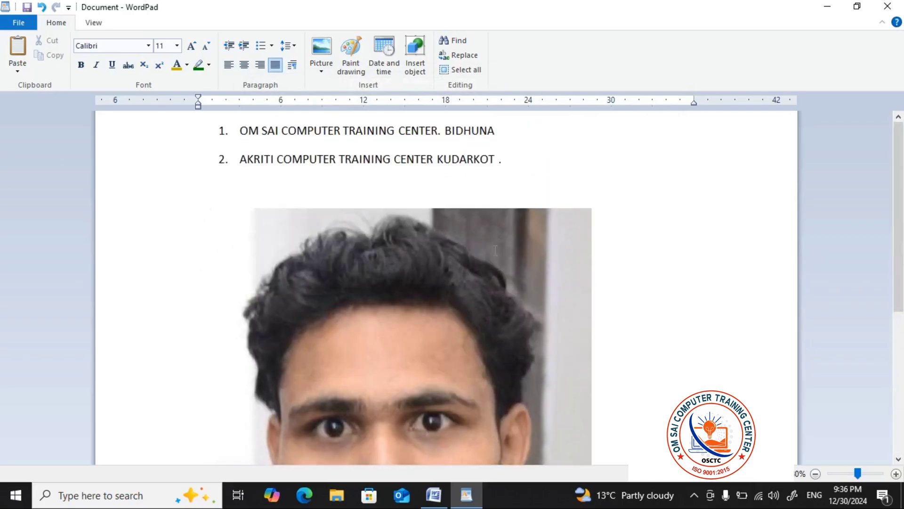
pyautogui.scroll(-3, 490, 259)
pyautogui.click(484, 276)
pyautogui.scroll(4, 508, 277)
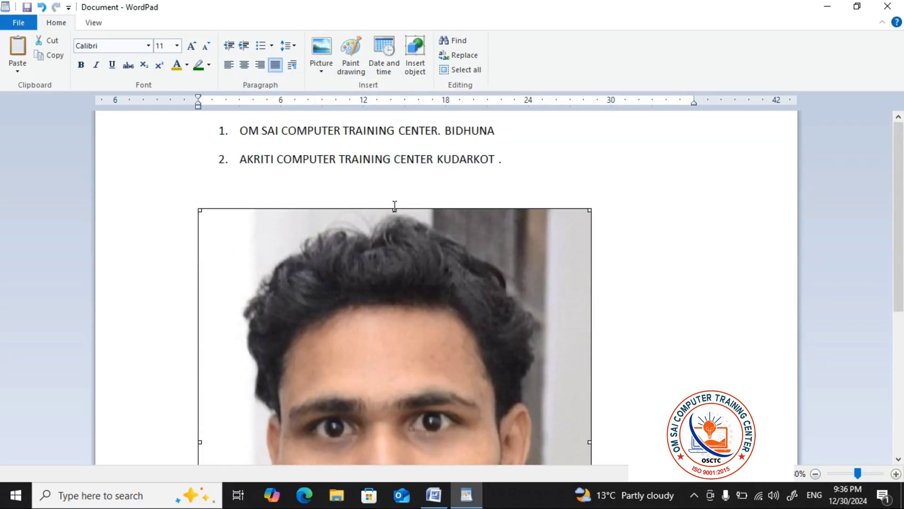
pyautogui.moveTo(394, 205); pyautogui.dragTo(425, 379)
pyautogui.scroll(-3, 424, 379)
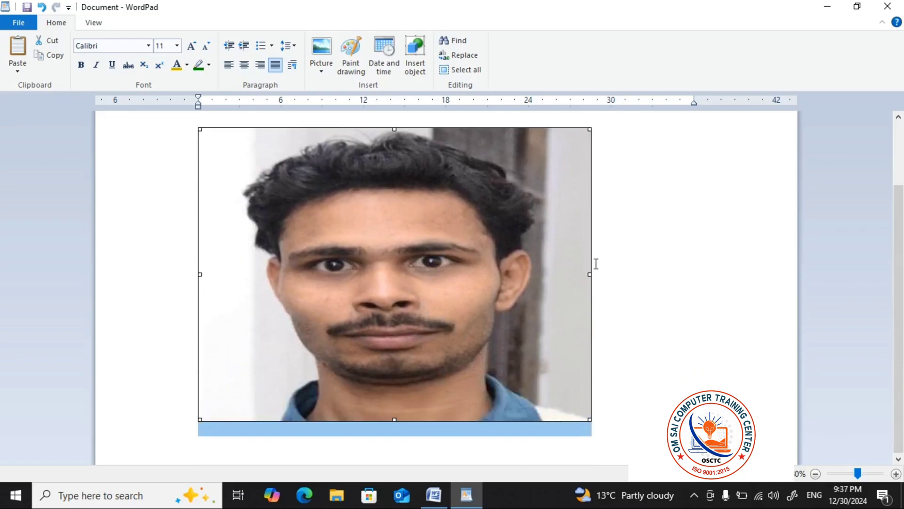
# Narrow the photo to a little over half its width and deselect it, placing the cursor after it
pyautogui.moveTo(590, 273); pyautogui.dragTo(414, 279)
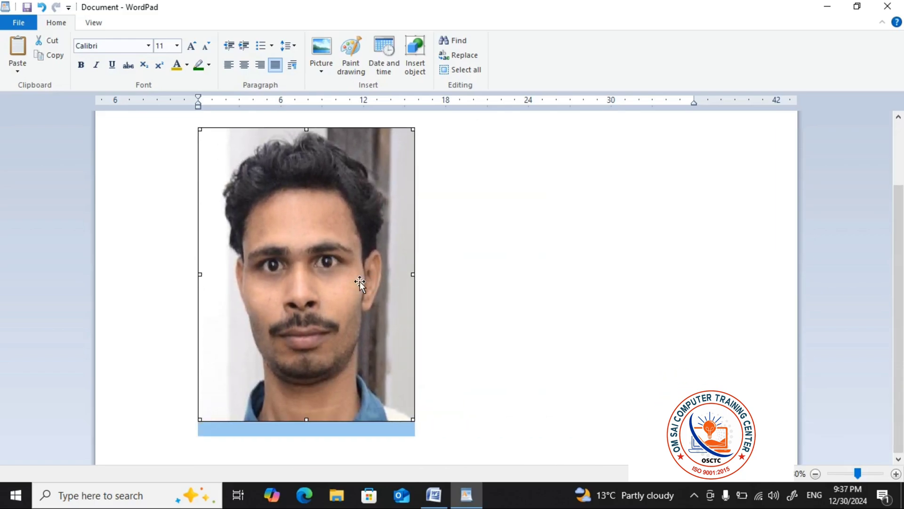
pyautogui.scroll(3, 339, 275)
pyautogui.scroll(-2, 510, 256)
pyautogui.scroll(1, 362, 253)
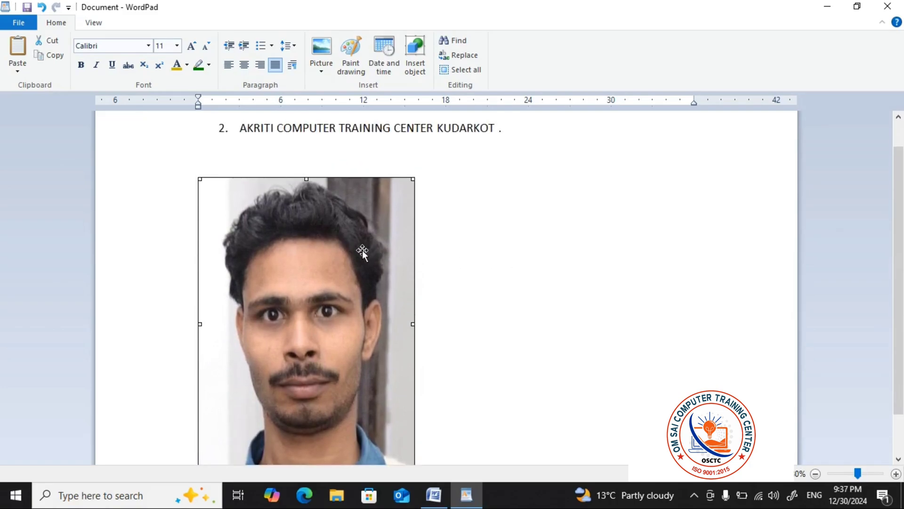
pyautogui.scroll(-1, 325, 241)
pyautogui.scroll(1, 430, 236)
pyautogui.scroll(-1, 432, 237)
pyautogui.click(432, 237)
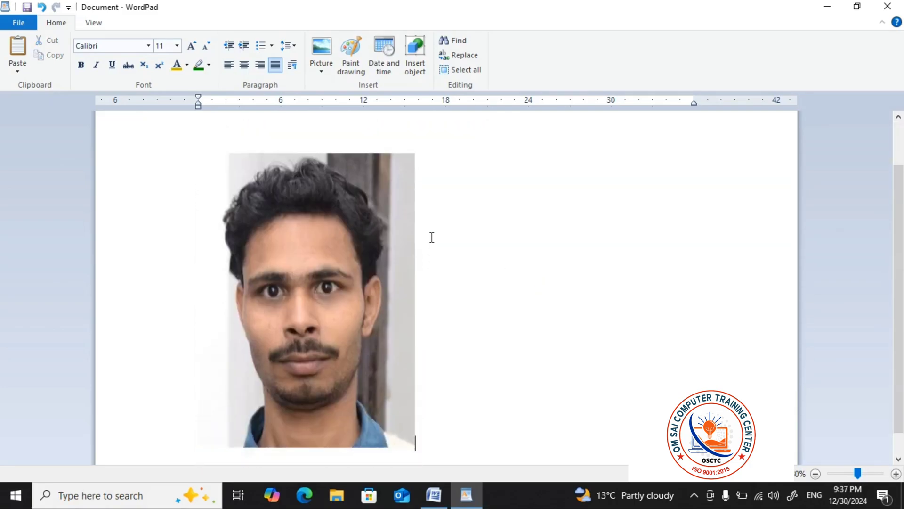
# Insert the current date after the photo in the 12/30/2024 format
pyautogui.scroll(2, 432, 237)
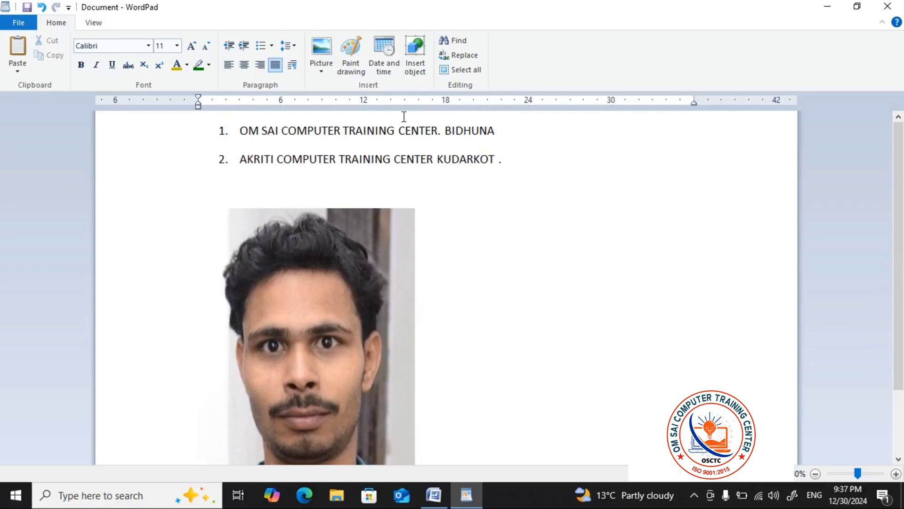
pyautogui.click(355, 71)
pyautogui.click(391, 71)
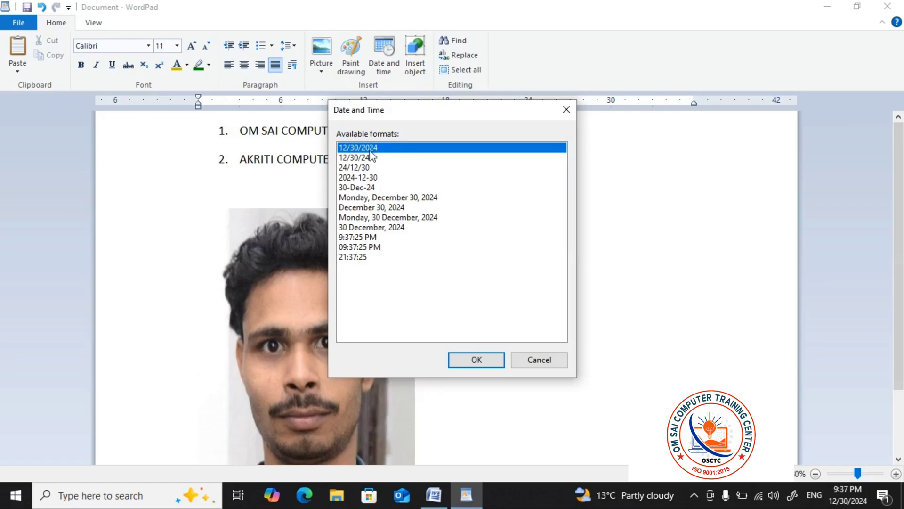
pyautogui.press('Return')
pyautogui.scroll(-1, 495, 279)
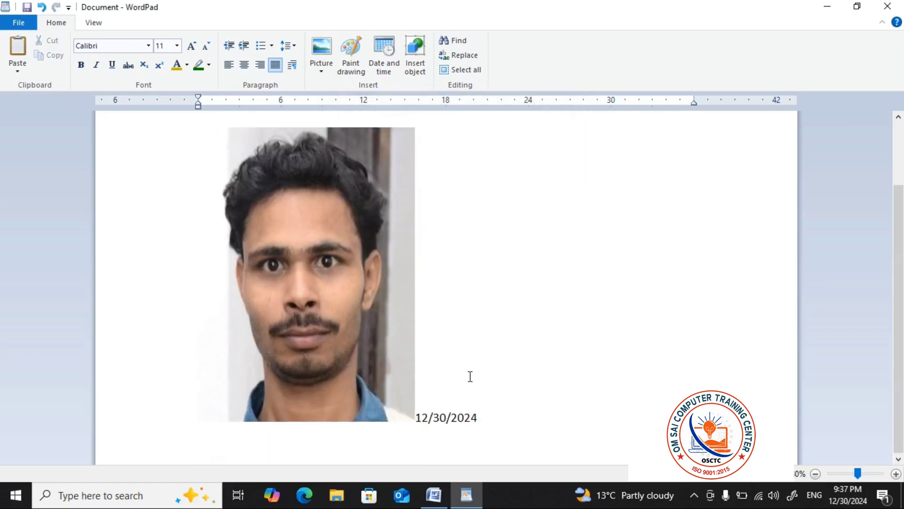
# Insert a new Microsoft Graph Chart object after the date
pyautogui.tripleClick(484, 414)
pyautogui.click(568, 380)
pyautogui.scroll(1, 529, 265)
pyautogui.scroll(3, 529, 265)
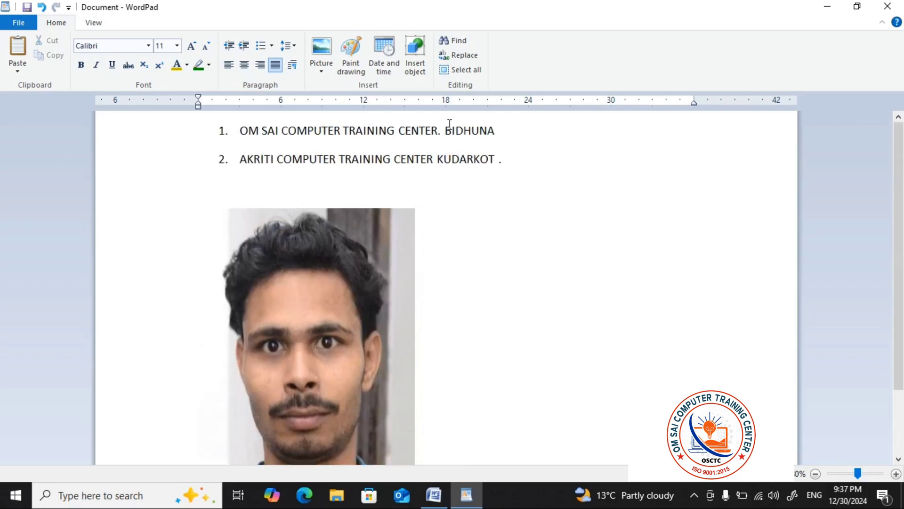
pyautogui.click(422, 65)
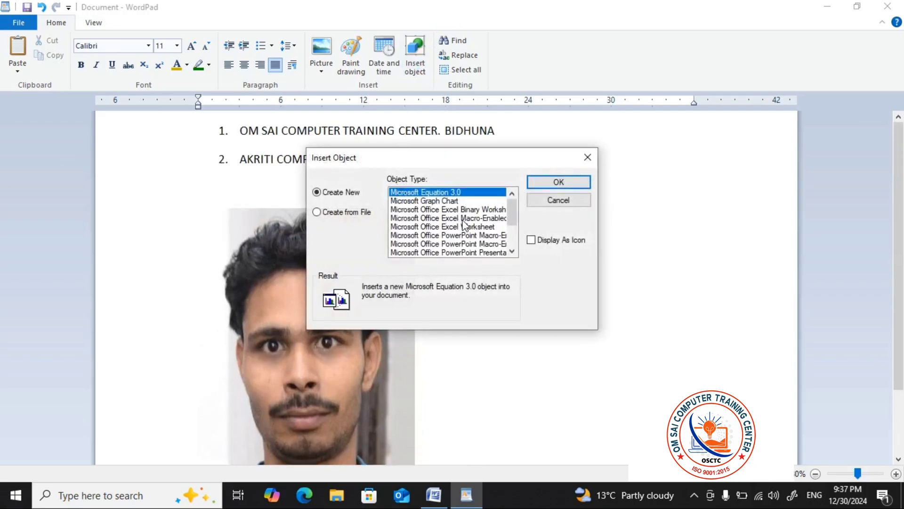
pyautogui.click(426, 202)
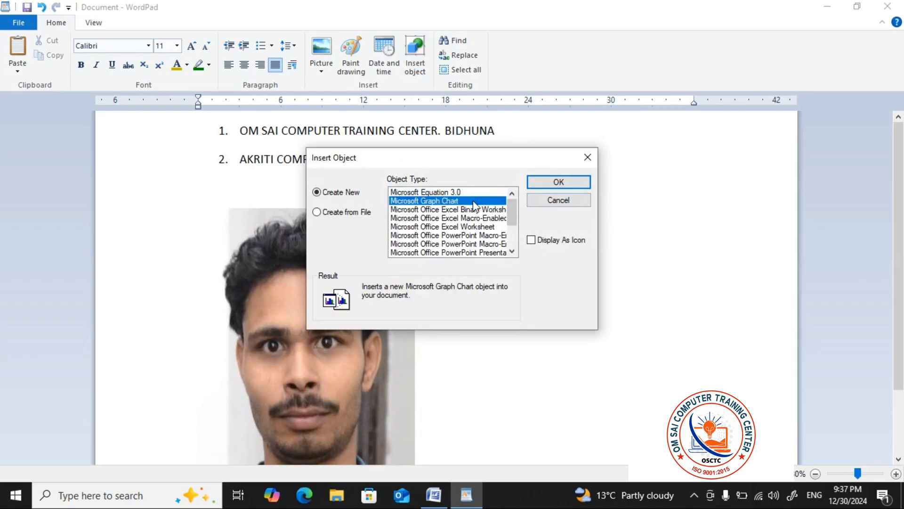
pyautogui.click(558, 181)
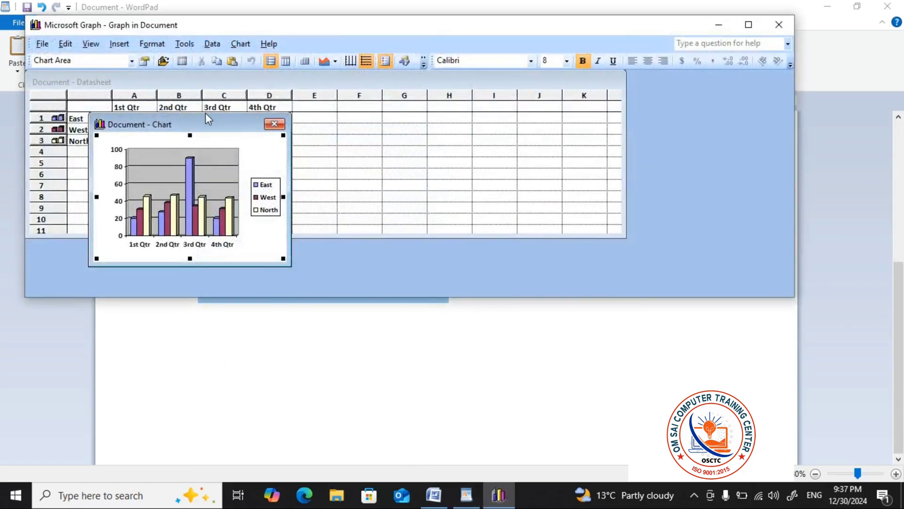
# Enlarge the chart window slightly upward and move it clear of the quarterly figures in the datasheet
pyautogui.moveTo(206, 113); pyautogui.dragTo(205, 109)
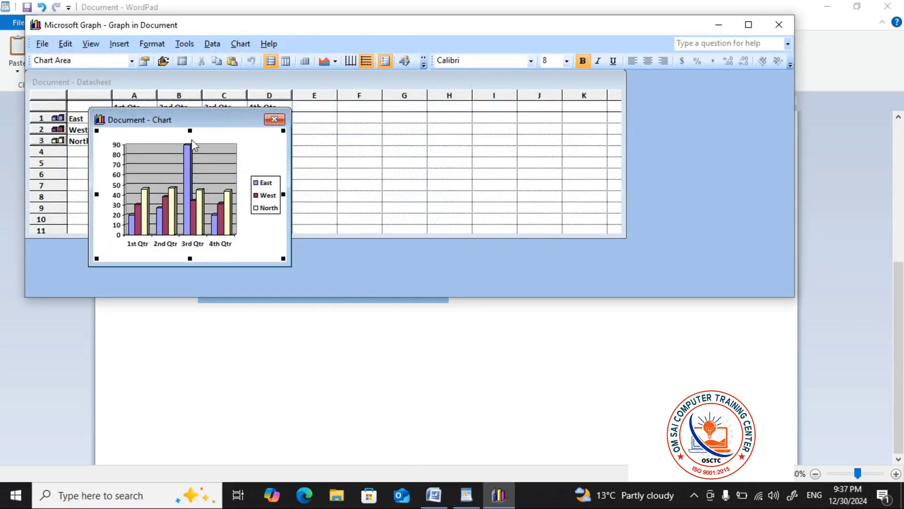
pyautogui.click(162, 177)
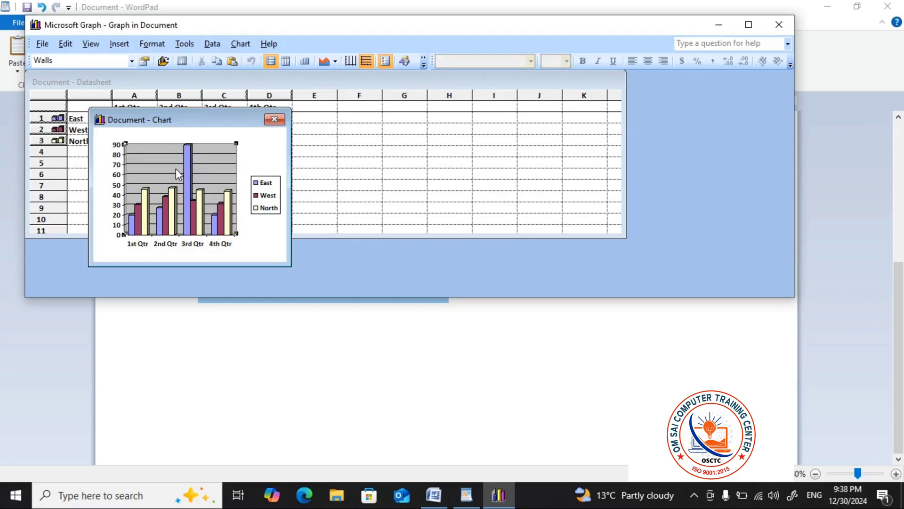
pyautogui.doubleClick(176, 169)
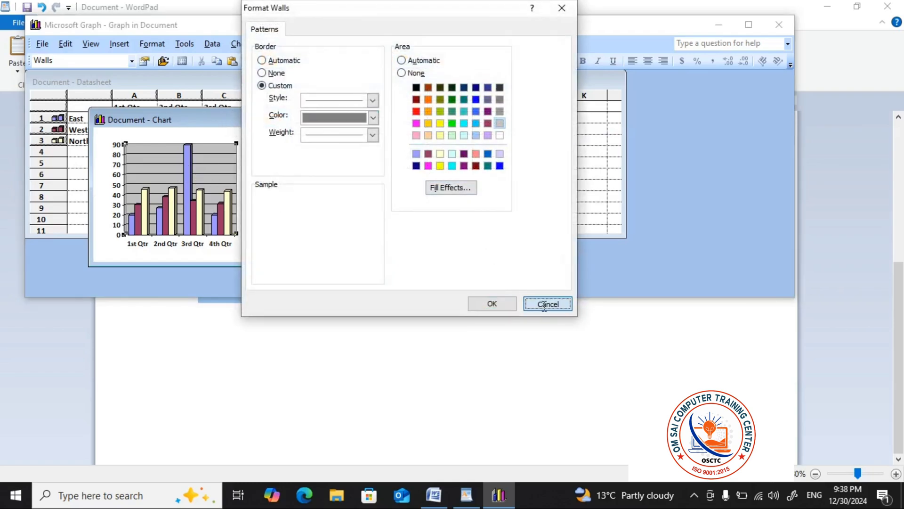
pyautogui.click(544, 304)
pyautogui.moveTo(243, 123); pyautogui.dragTo(477, 122)
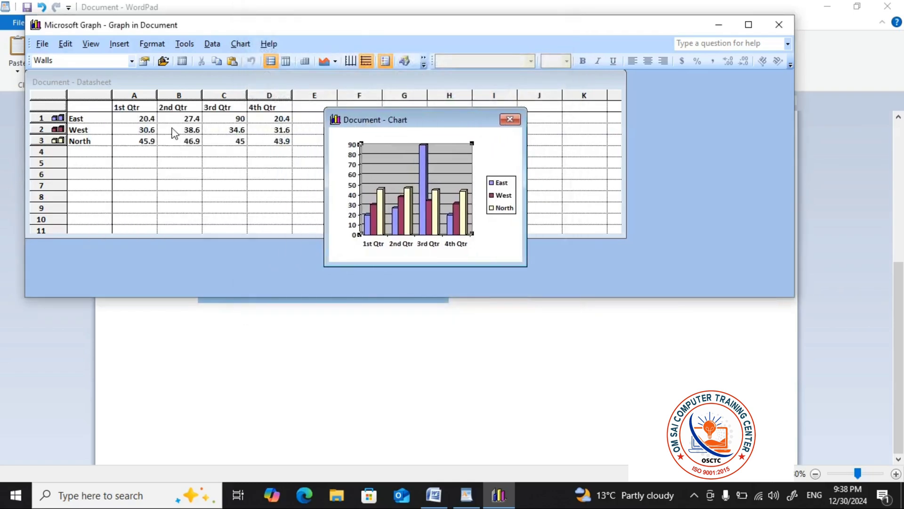
# Set East's 1st Qtr value to 30.4 in the datasheet and return to the document
pyautogui.click(192, 146)
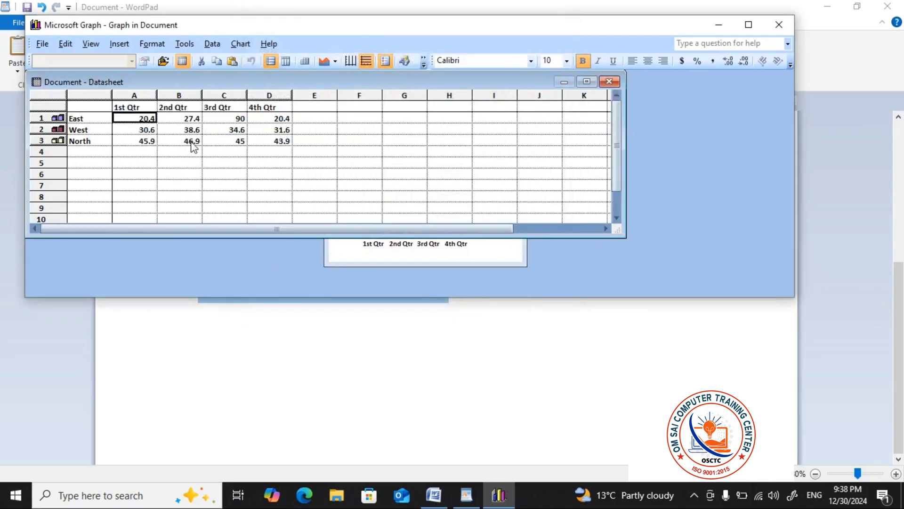
pyautogui.write('30.4')
pyautogui.click(149, 141)
pyautogui.write('45.9')
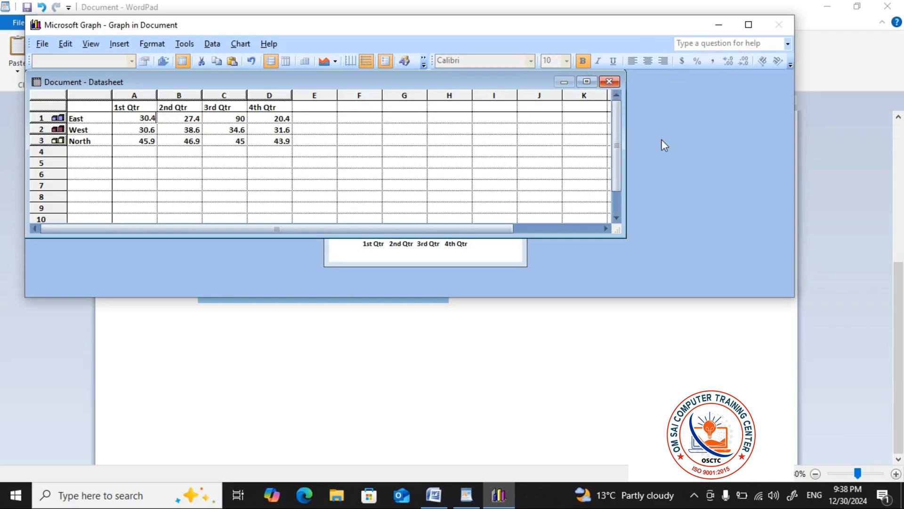
pyautogui.click(502, 260)
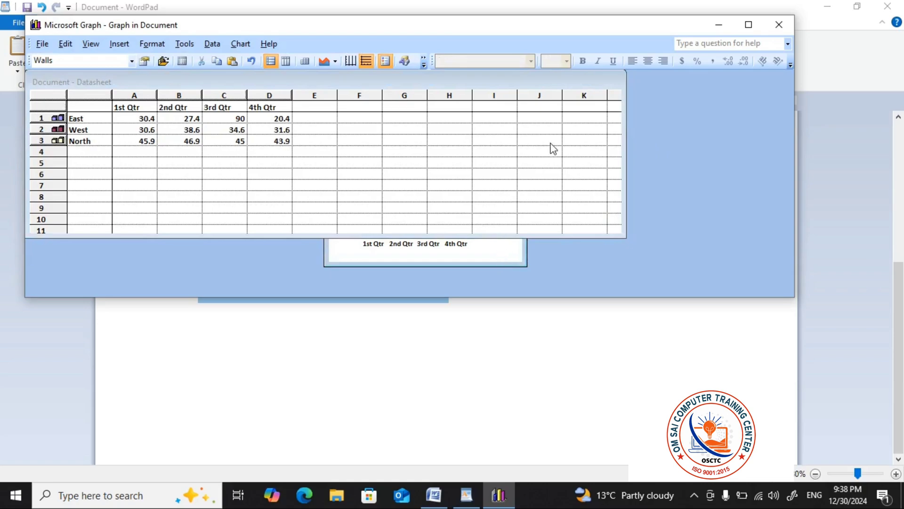
pyautogui.click(779, 25)
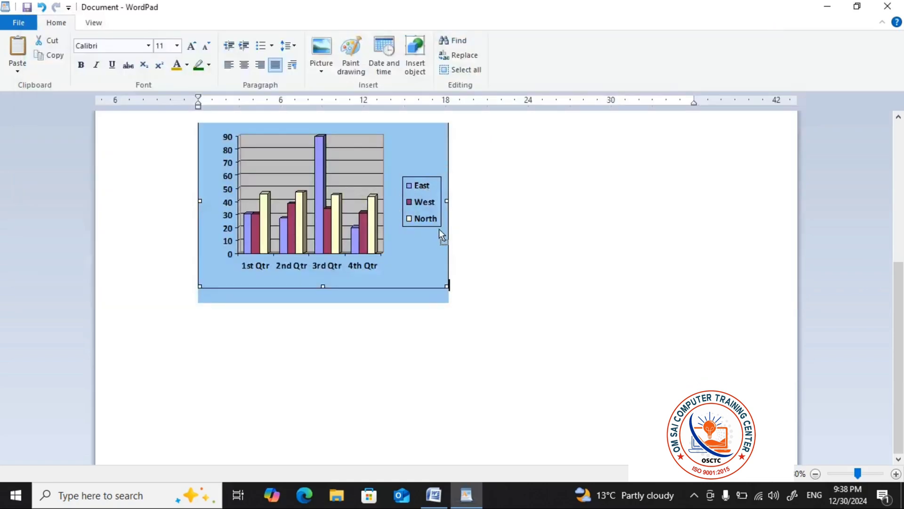
# Shrink the inserted chart in both width and height so it fits beside the date
pyautogui.scroll(5, 462, 231)
pyautogui.scroll(-2, 374, 277)
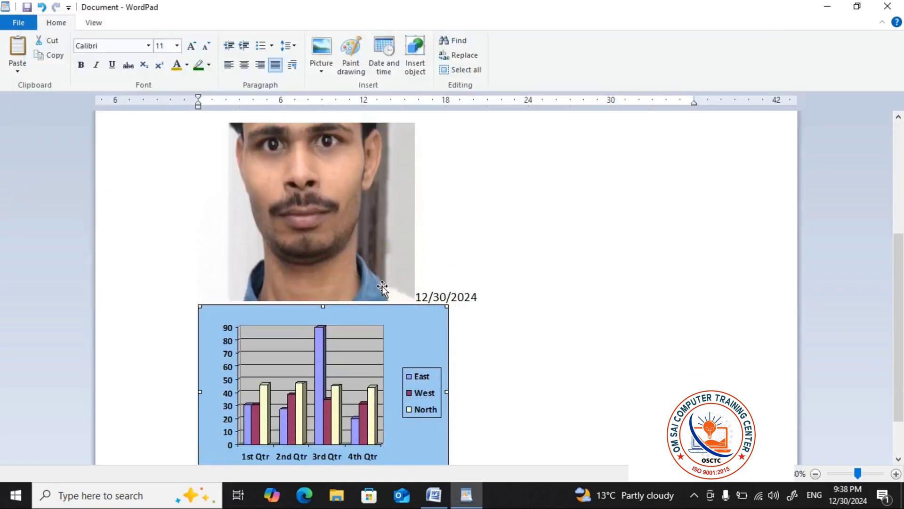
pyautogui.scroll(-3, 333, 353)
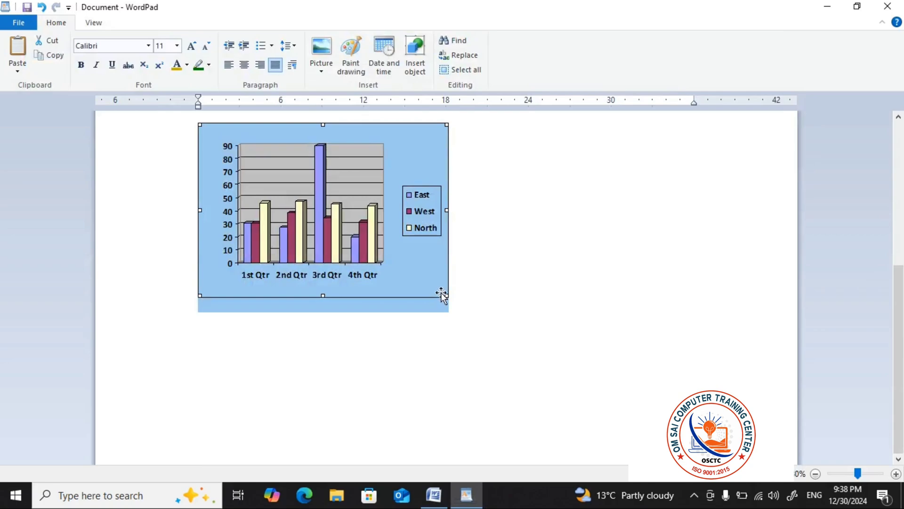
pyautogui.moveTo(442, 294); pyautogui.dragTo(403, 259)
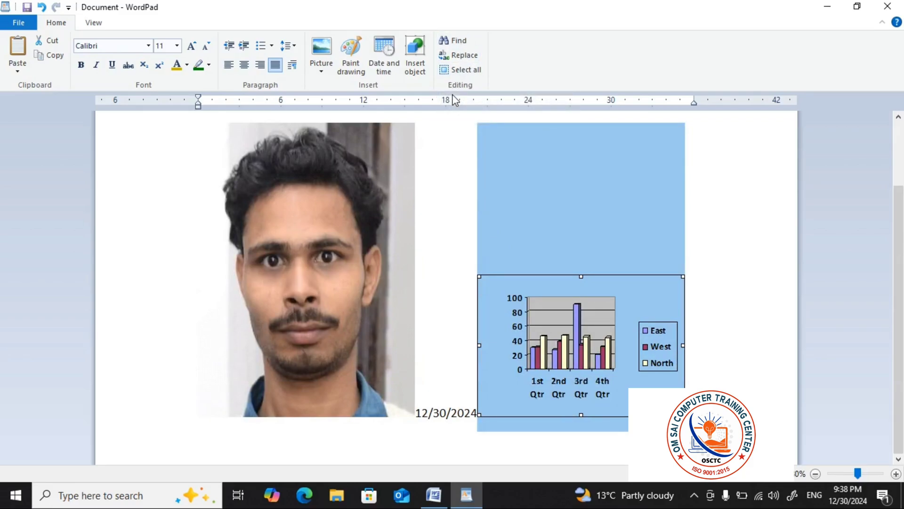
# Delete the photo, the date and the chart, leaving only the two-item numbered list
pyautogui.click(337, 205)
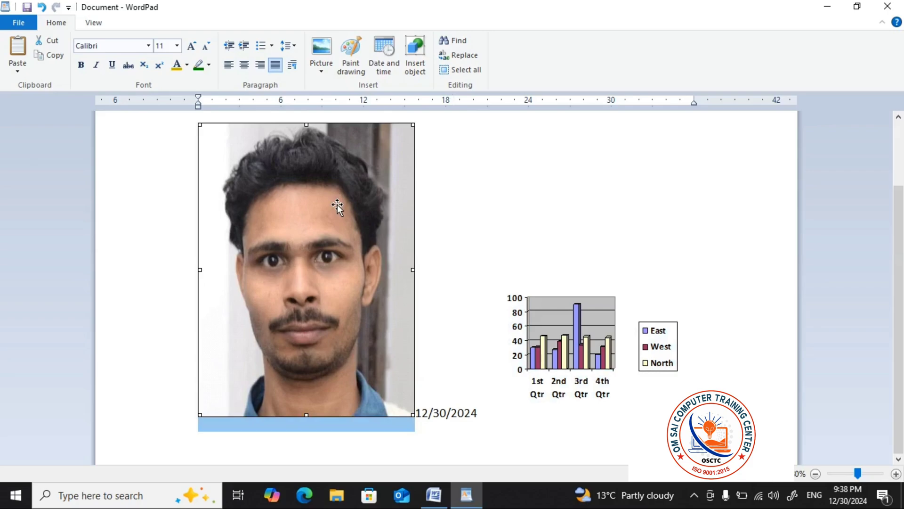
pyautogui.press('Delete')
pyautogui.click(403, 269)
pyautogui.press('Delete')
pyautogui.moveTo(363, 235); pyautogui.dragTo(30, 227)
pyautogui.press('Delete')
pyautogui.click(122, 247)
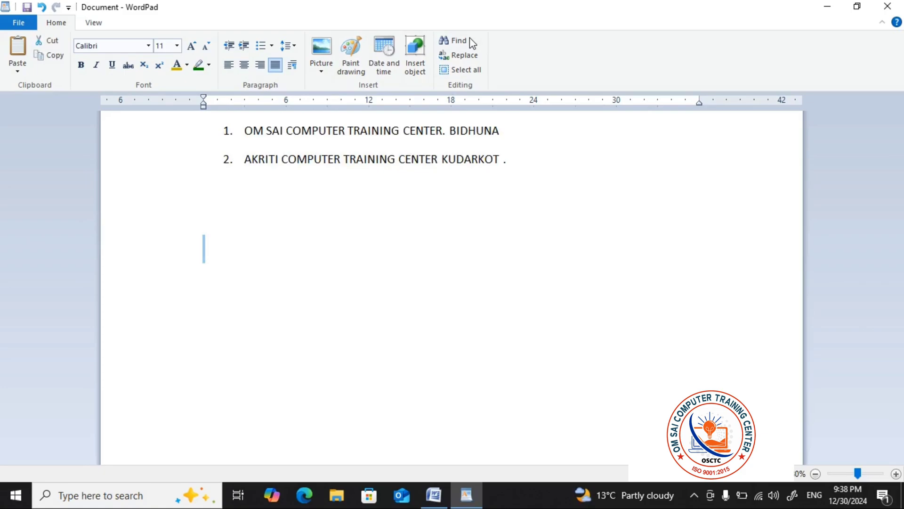
pyautogui.press('Delete')
# Find the word "TRAINING" and go through its occurrences in the numbered list
pyautogui.hotkey('ctrl', 'f')
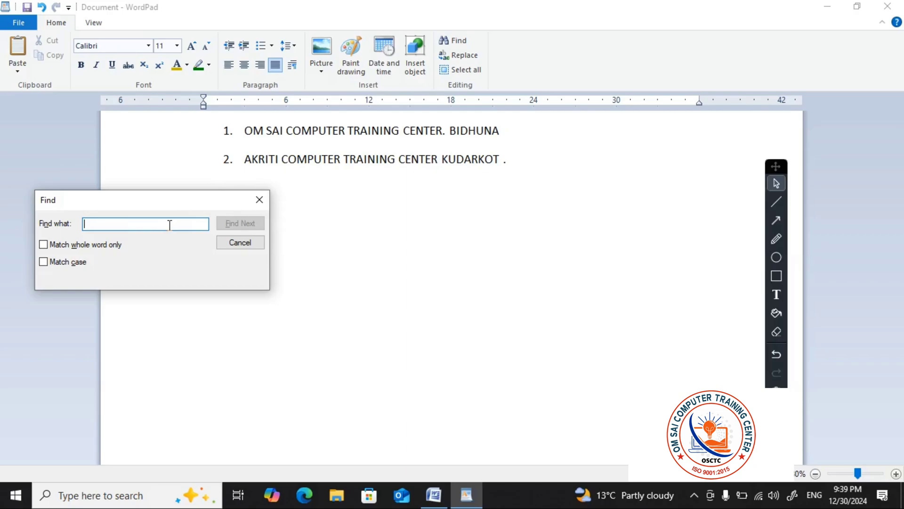
pyautogui.write('TRAINI')
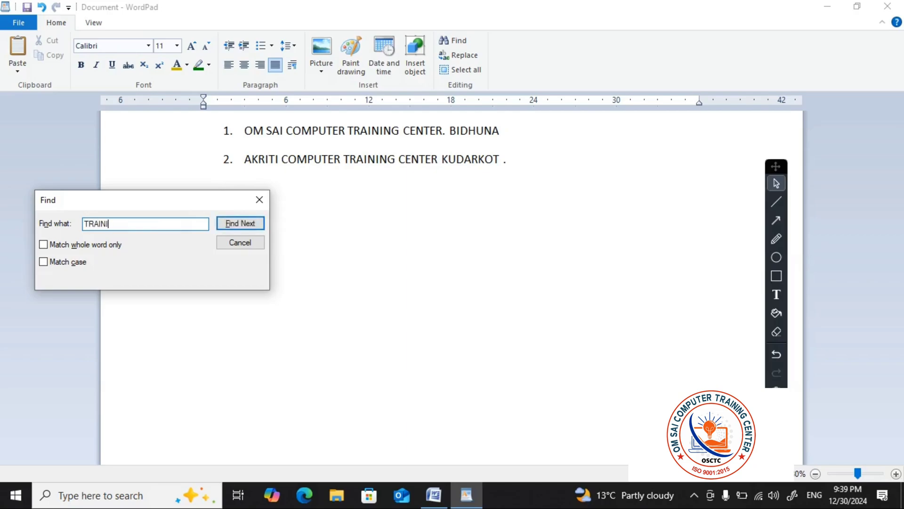
pyautogui.write('NG')
pyautogui.click(237, 224)
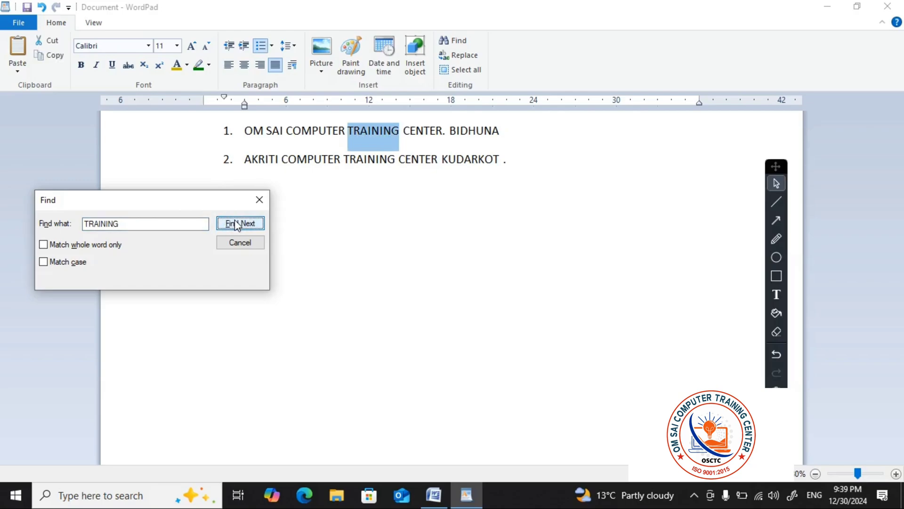
pyautogui.click(237, 224)
pyautogui.click(237, 224)
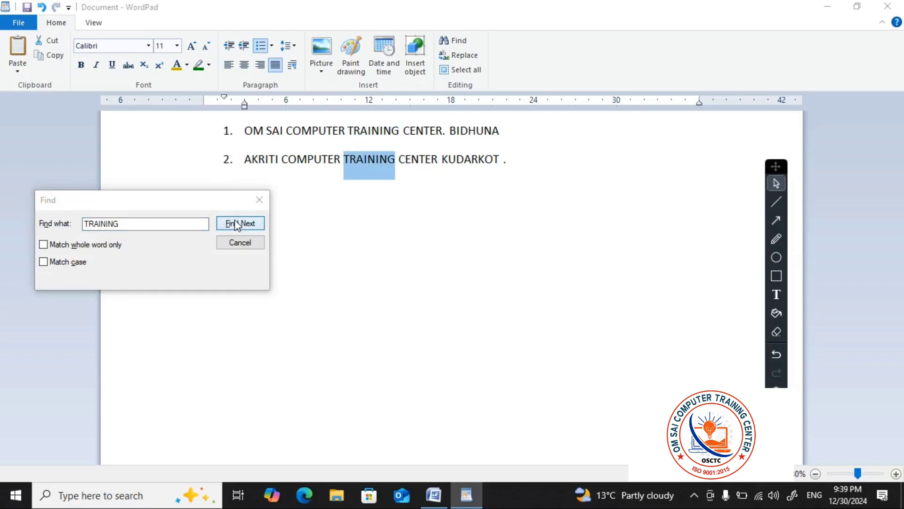
pyautogui.click(235, 275)
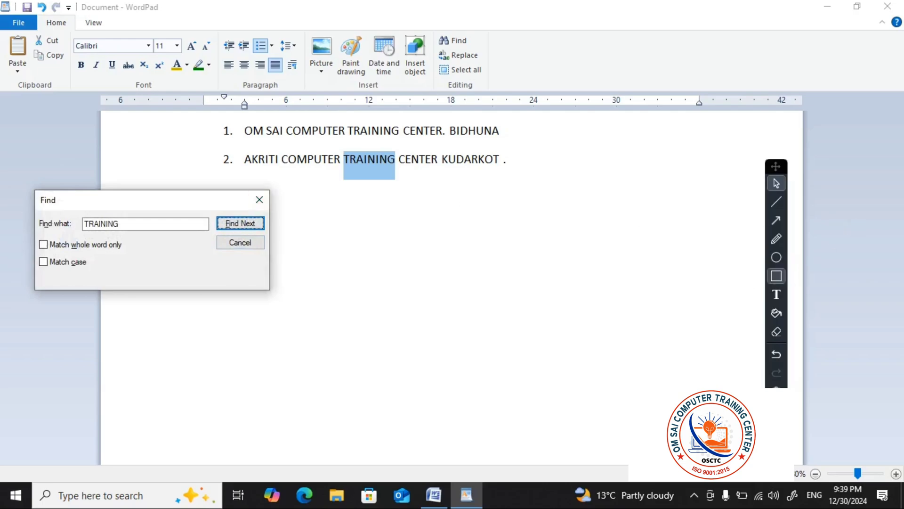
pyautogui.click(776, 275)
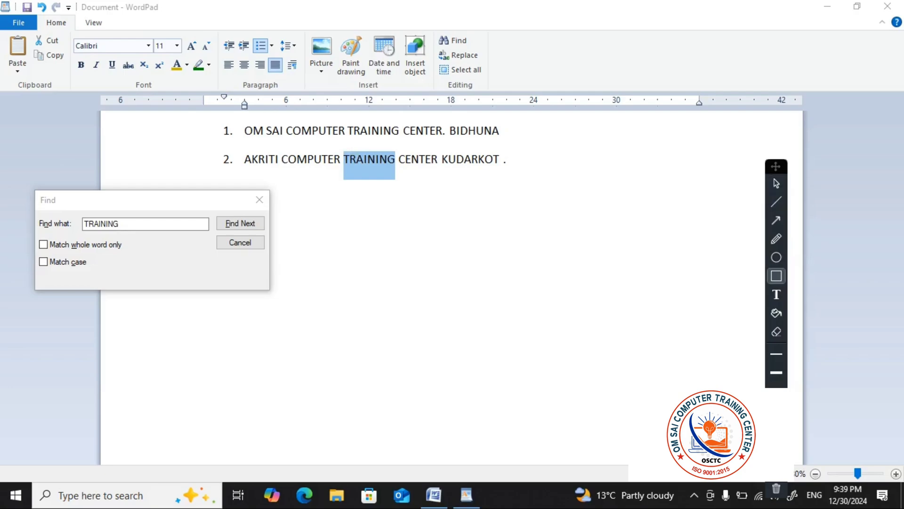
pyautogui.click(776, 184)
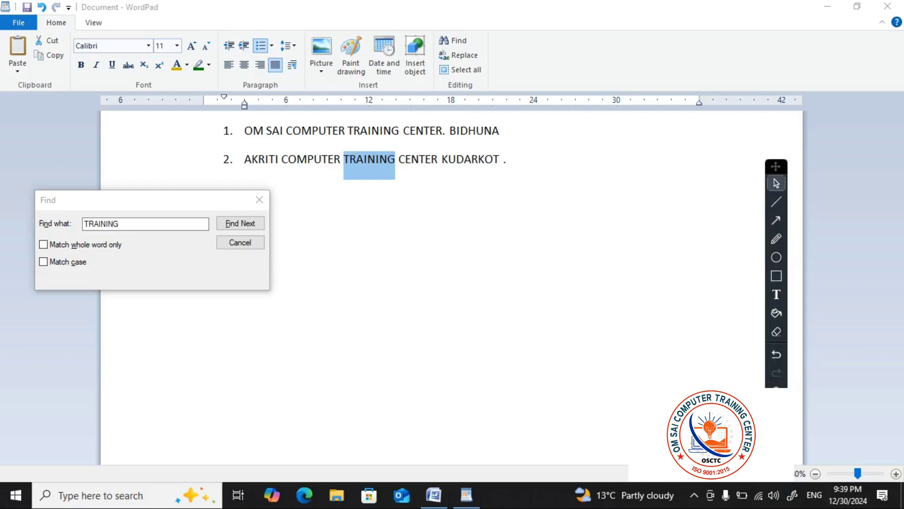
# Replace all occurrences of "TRAINING" with "COACHING" and select the replaced word in the second list item
pyautogui.click(469, 57)
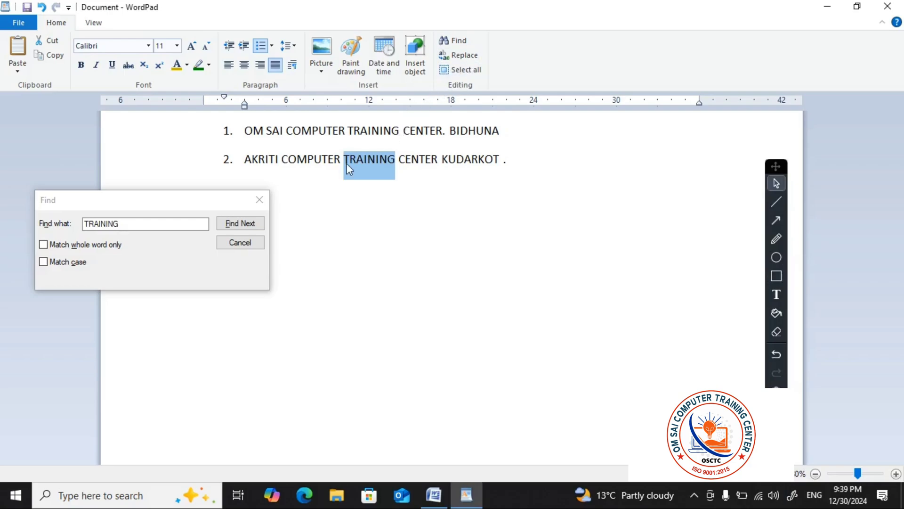
pyautogui.click(259, 202)
pyautogui.click(315, 224)
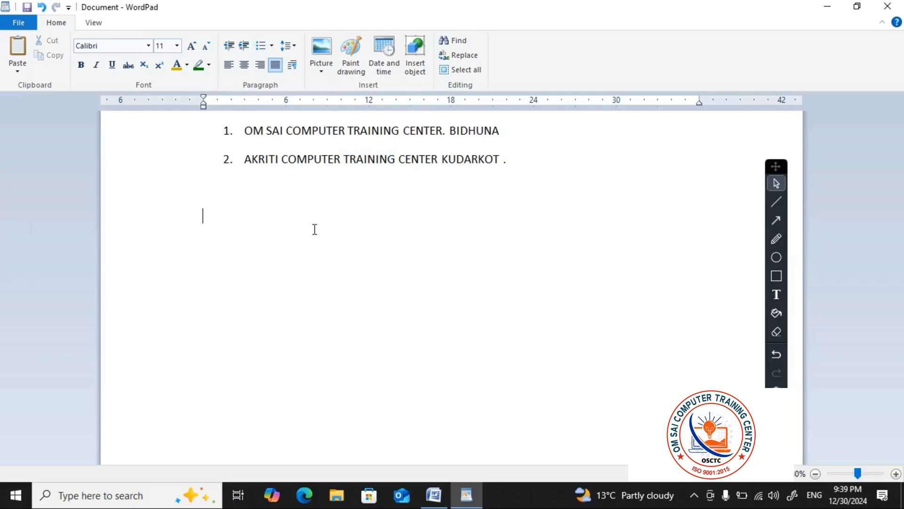
pyautogui.hotkey('ctrl', 'h')
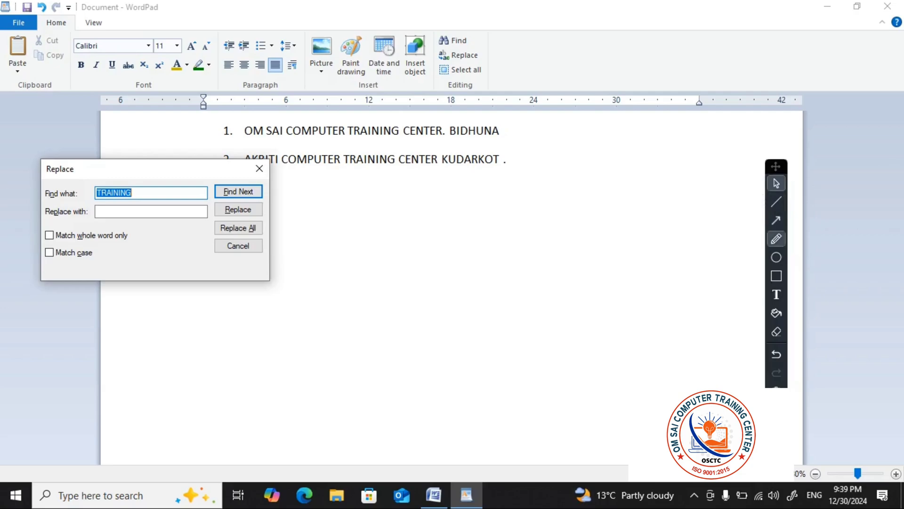
pyautogui.click(776, 257)
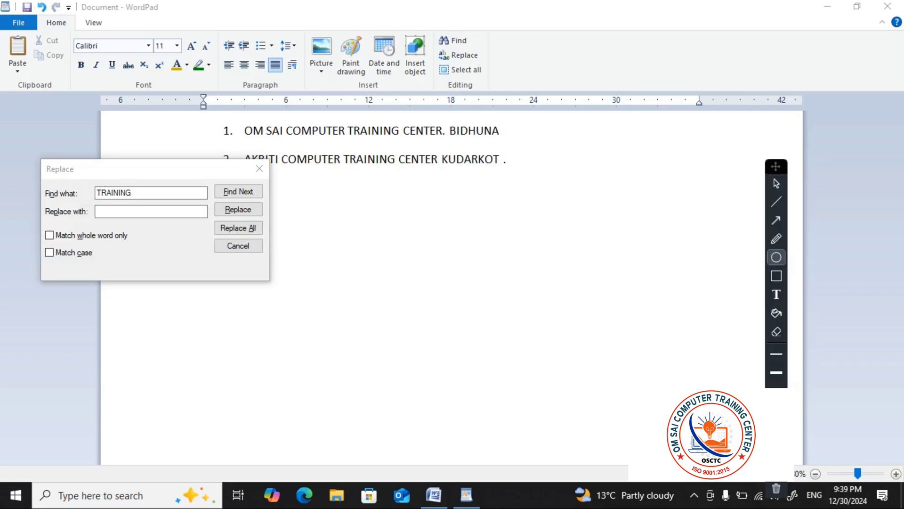
pyautogui.click(776, 183)
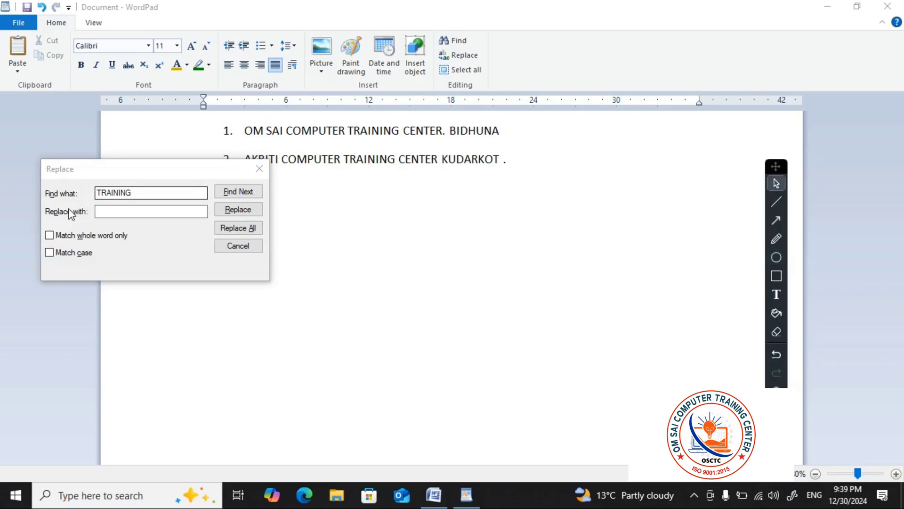
pyautogui.click(144, 212)
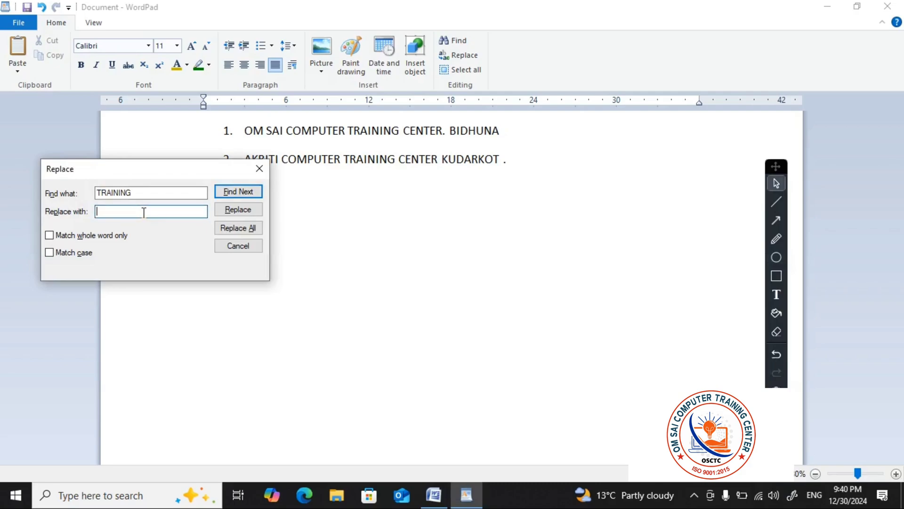
pyautogui.write('COACHING')
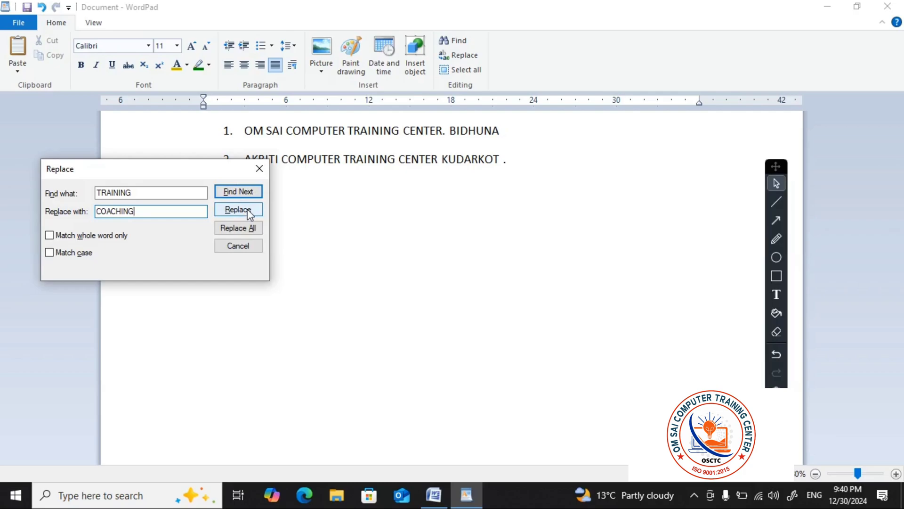
pyautogui.click(250, 228)
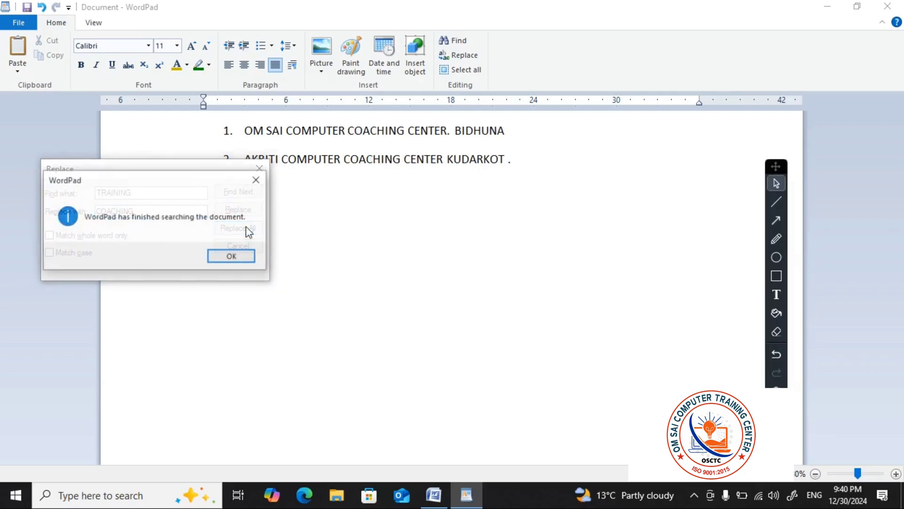
pyautogui.click(235, 256)
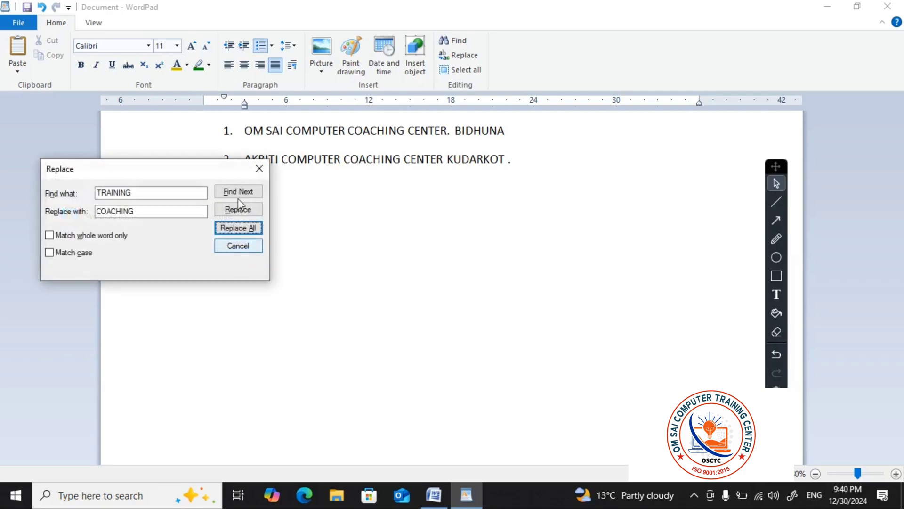
pyautogui.click(259, 171)
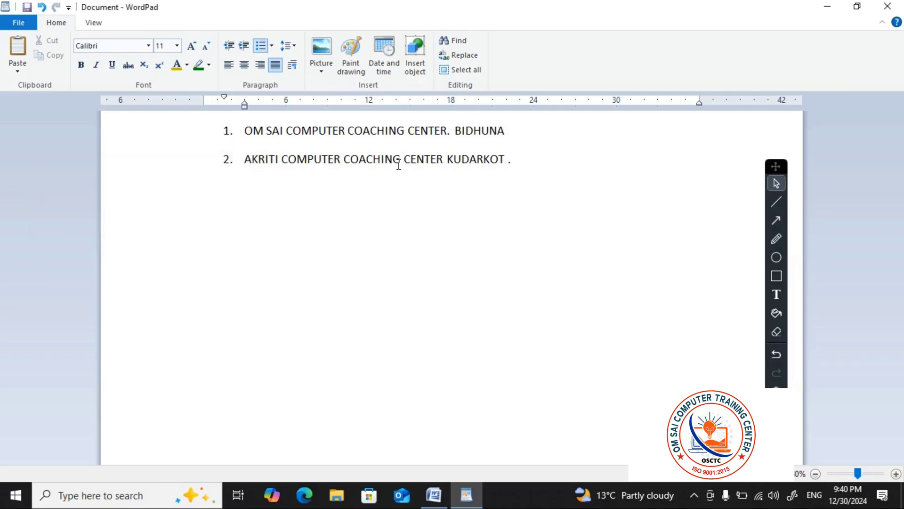
pyautogui.moveTo(404, 159); pyautogui.dragTo(371, 159)
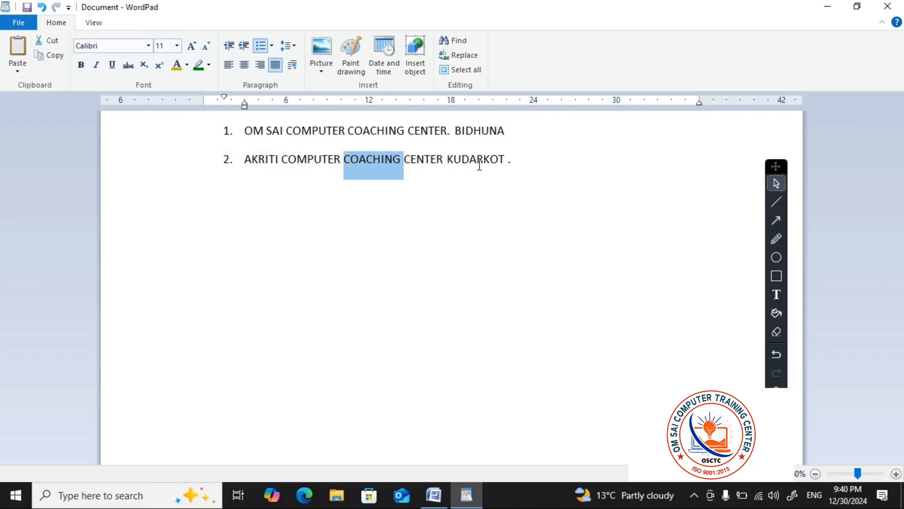
# Select the entire document contents twice, clearing the selection each time
pyautogui.click(460, 75)
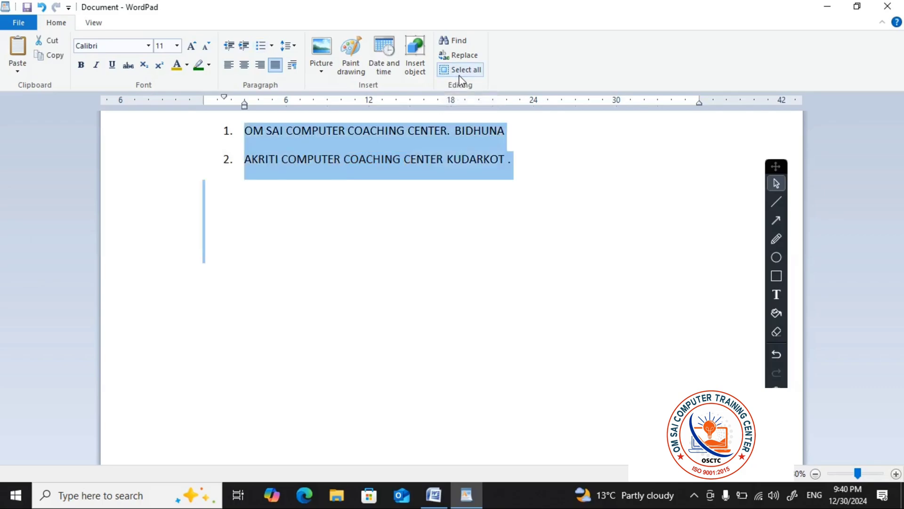
pyautogui.click(467, 215)
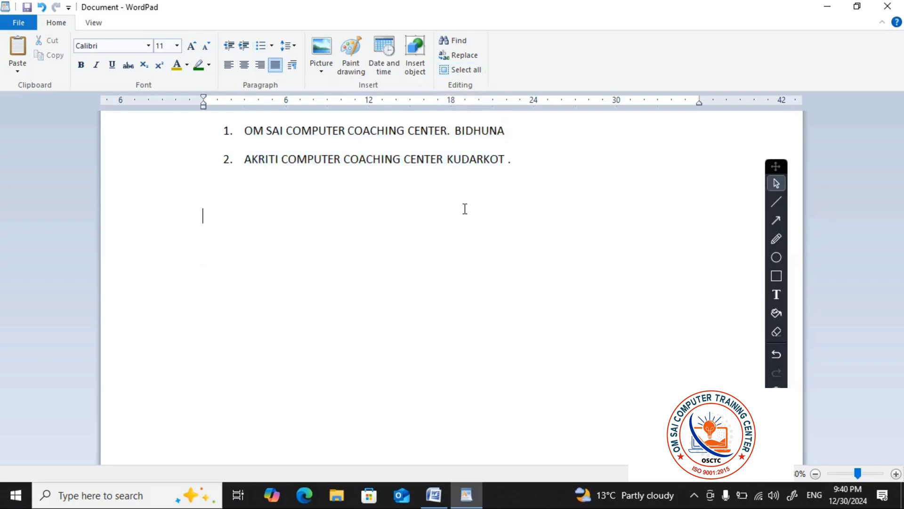
pyautogui.click(465, 71)
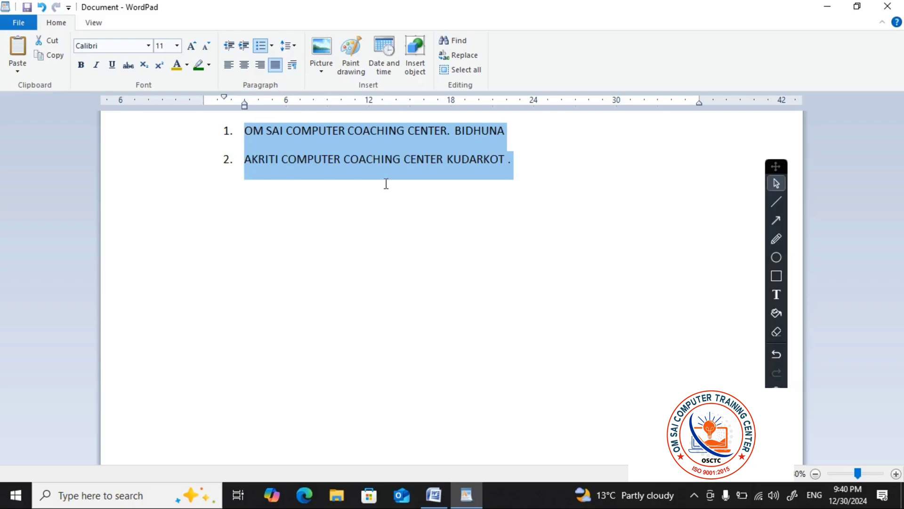
pyautogui.click(557, 172)
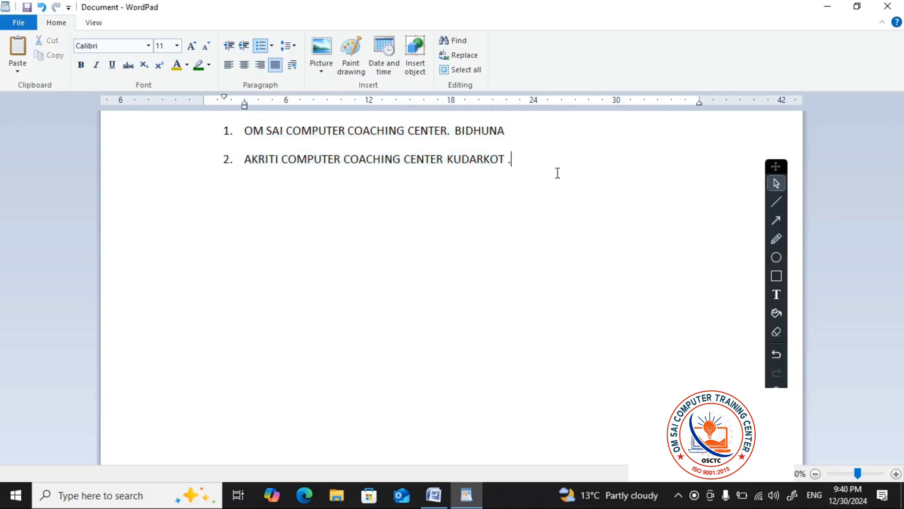
pyautogui.click(377, 243)
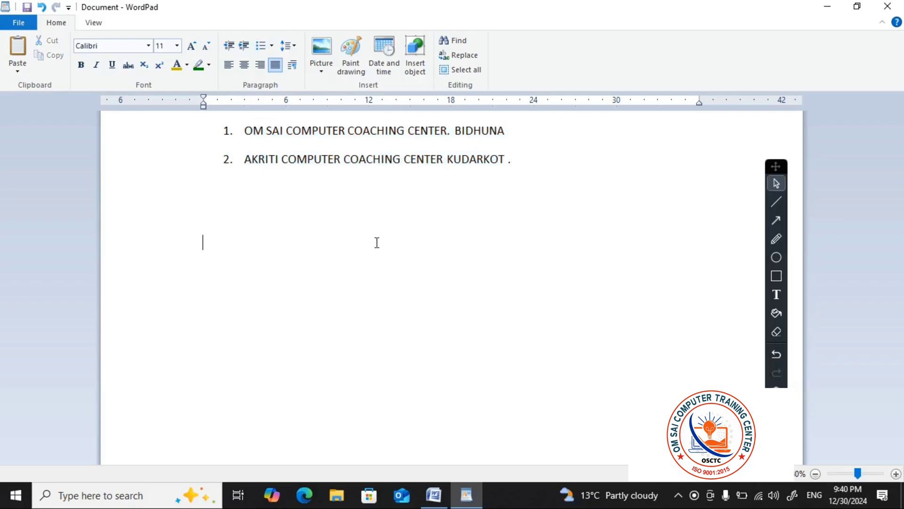
# Magnify the numbered list repeatedly with the Zoom in command
pyautogui.click(102, 24)
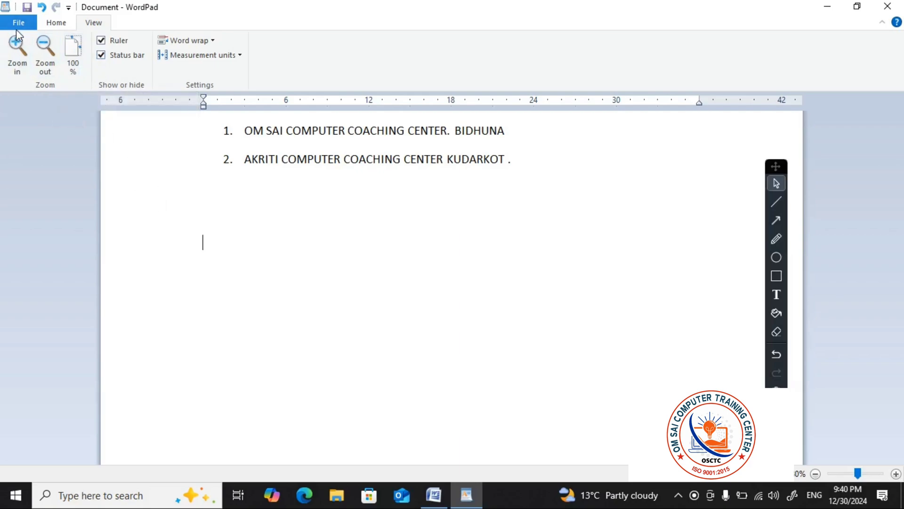
pyautogui.click(21, 52)
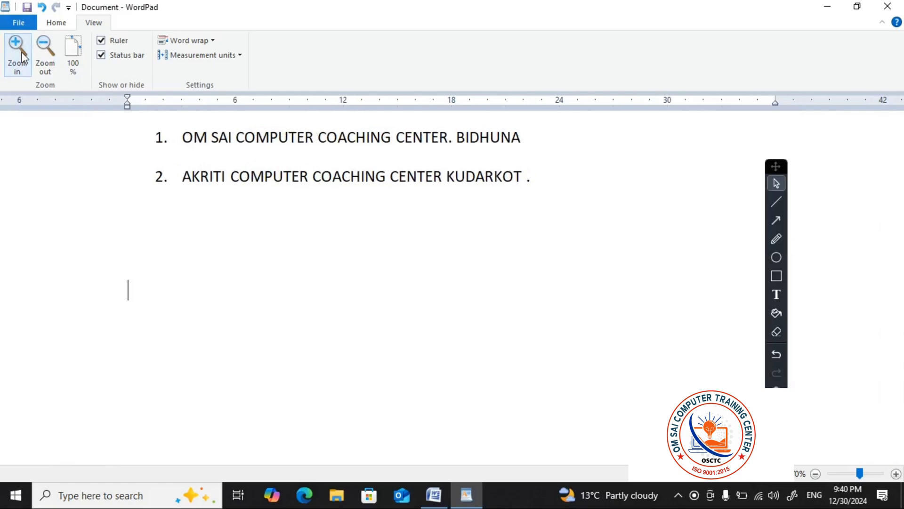
pyautogui.click(21, 52)
pyautogui.click(21, 51)
pyautogui.click(21, 51)
pyautogui.click(21, 52)
pyautogui.click(22, 51)
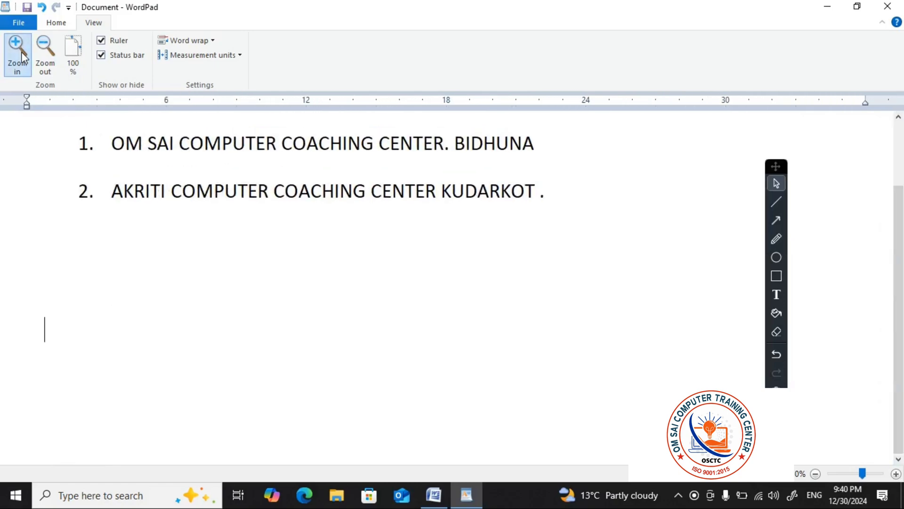
pyautogui.click(22, 51)
pyautogui.click(21, 51)
pyautogui.click(21, 52)
pyautogui.click(21, 52)
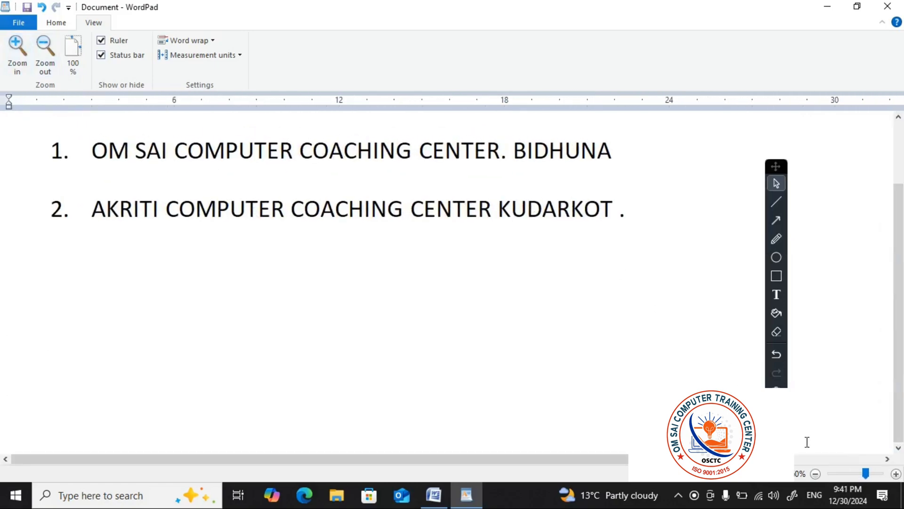
# Increase the page magnification further in small increments until the list text fills the window width
pyautogui.click(896, 474)
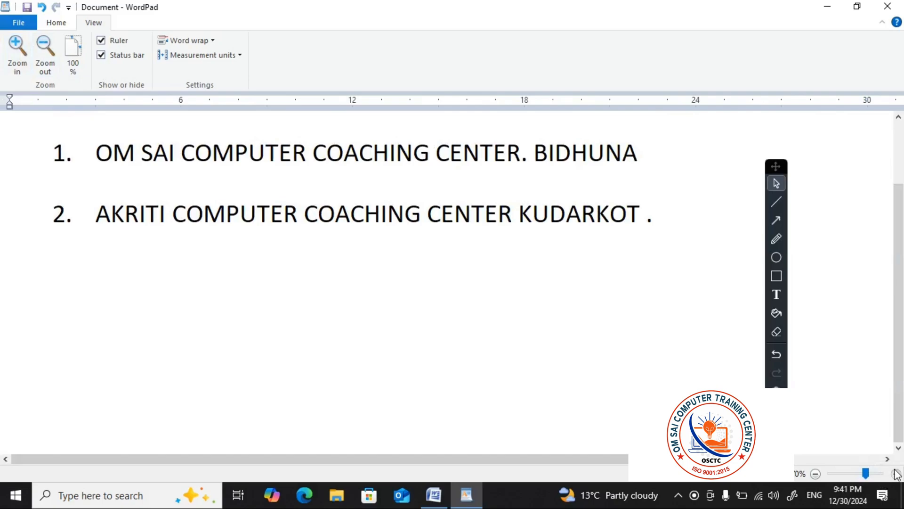
pyautogui.click(896, 473)
pyautogui.click(896, 474)
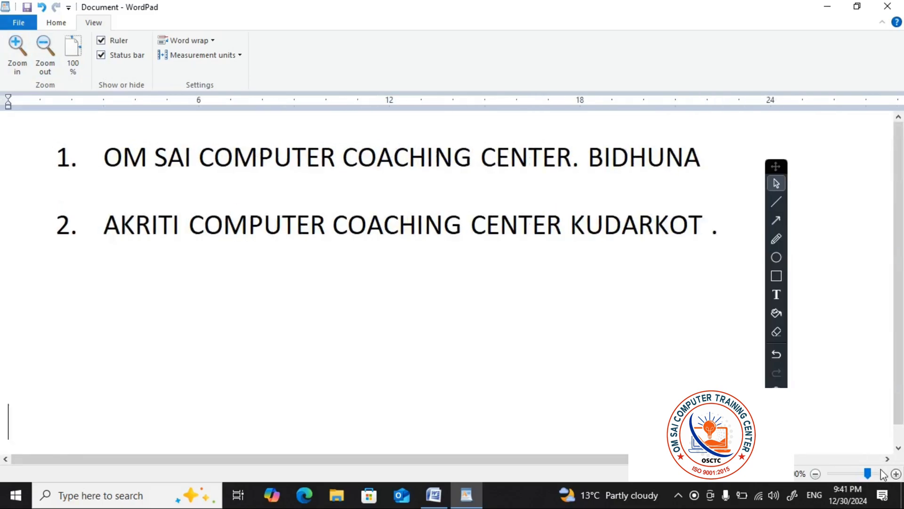
pyautogui.click(896, 473)
pyautogui.click(896, 474)
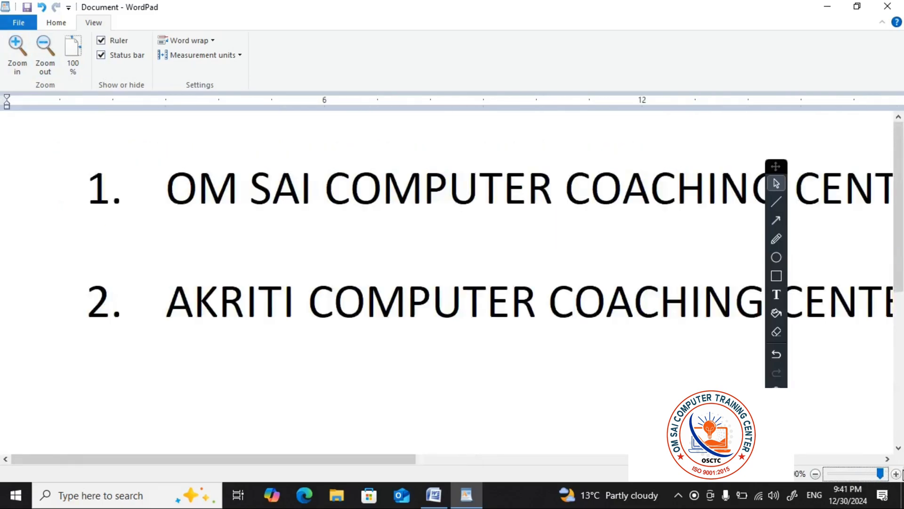
# Sweep the page zoom from very large down to its smallest size, then restore it to 100%
pyautogui.moveTo(882, 470); pyautogui.dragTo(881, 470)
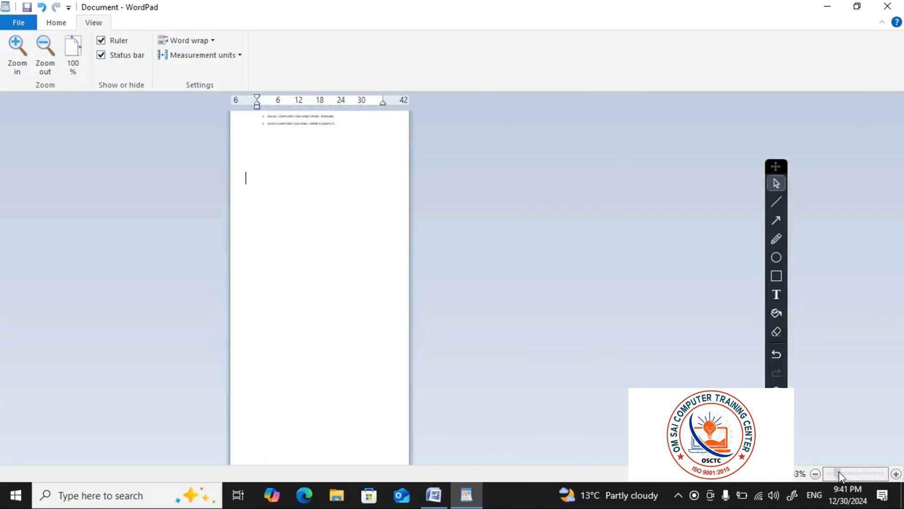
pyautogui.moveTo(838, 472); pyautogui.dragTo(830, 473)
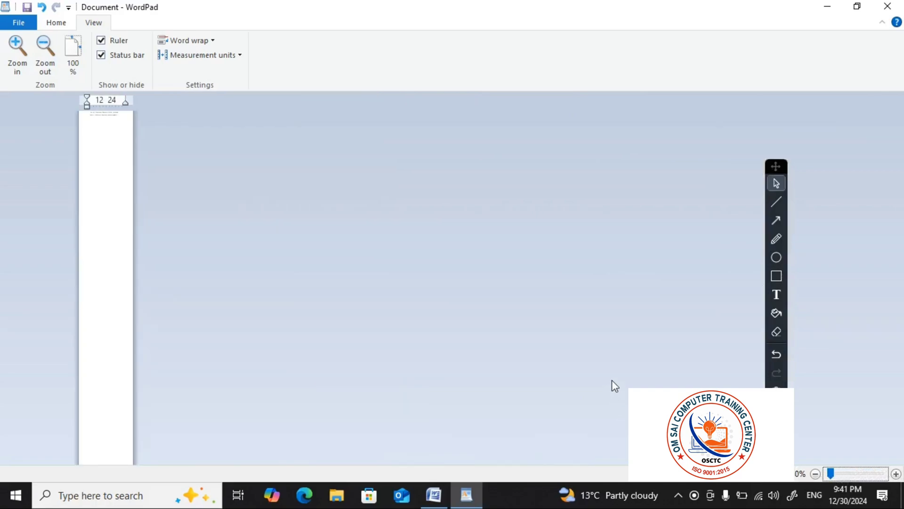
pyautogui.click(896, 474)
pyautogui.click(858, 474)
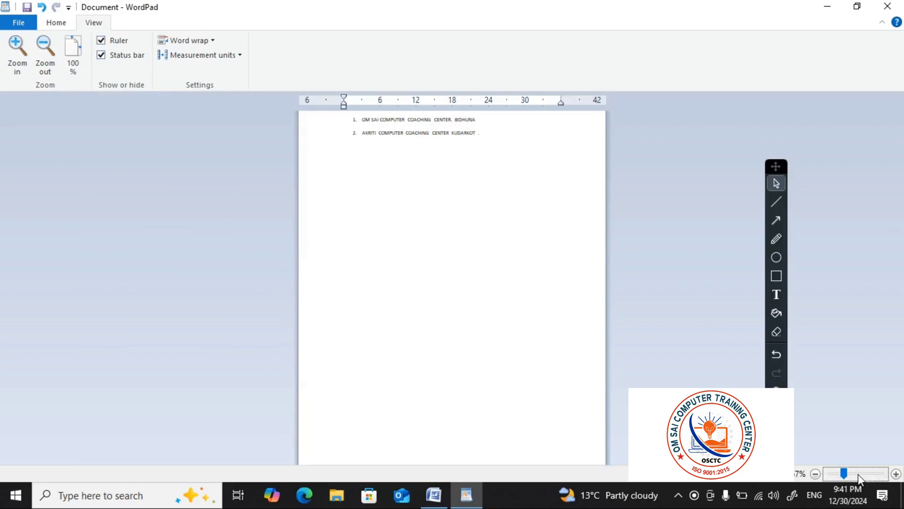
pyautogui.click(83, 68)
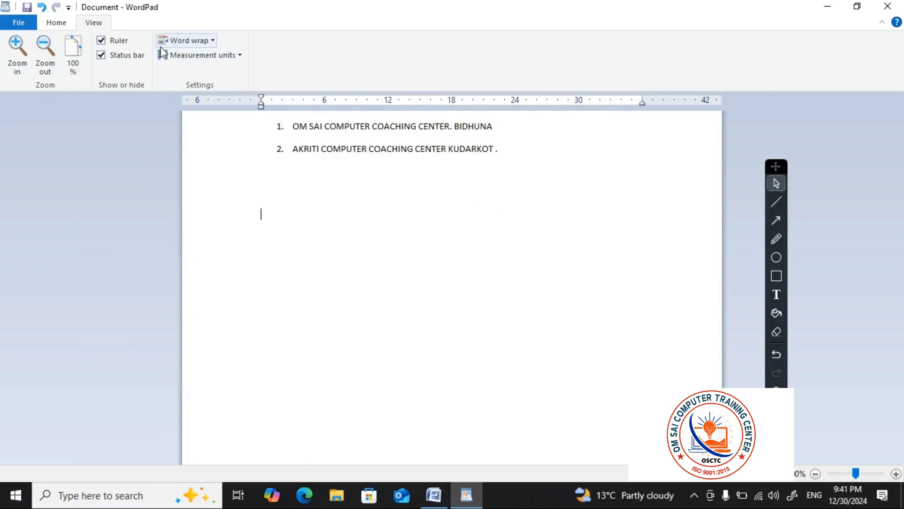
# Hide the ruler above the page and show it again
pyautogui.click(122, 42)
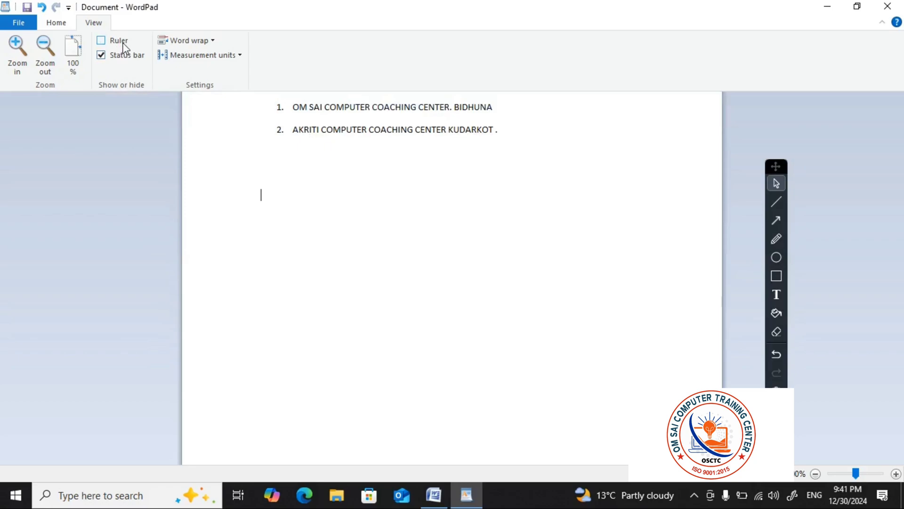
pyautogui.click(122, 43)
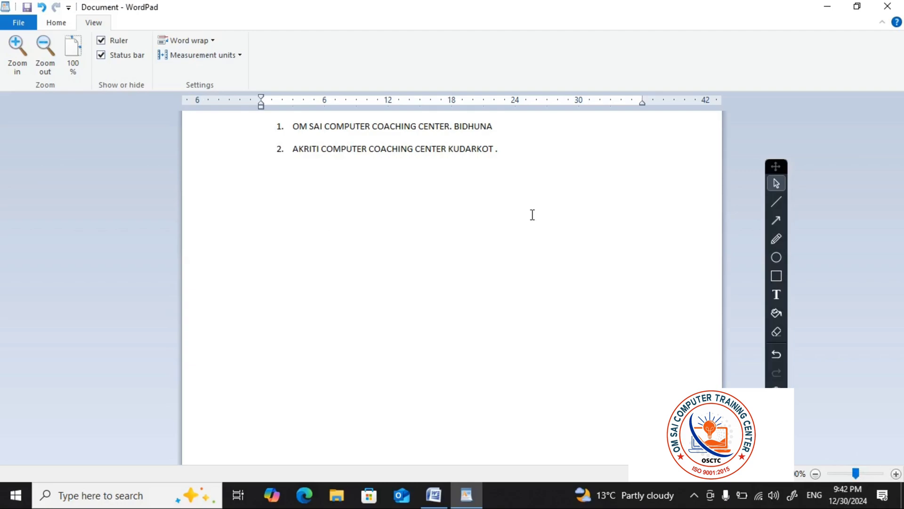
# Select the whole numbered list of coaching centers and paste copies of it repeatedly down the document
pyautogui.keyDown('ctrl'); pyautogui.scroll(1, 553, 210); pyautogui.keyUp('ctrl')
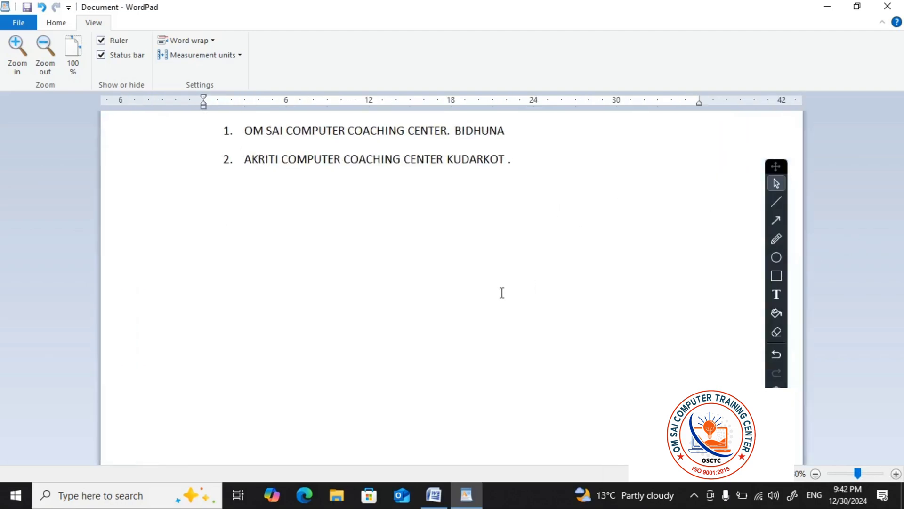
pyautogui.click(427, 155)
pyautogui.hotkey('ctrl', 'a')
pyautogui.hotkey('ctrl', 'c')
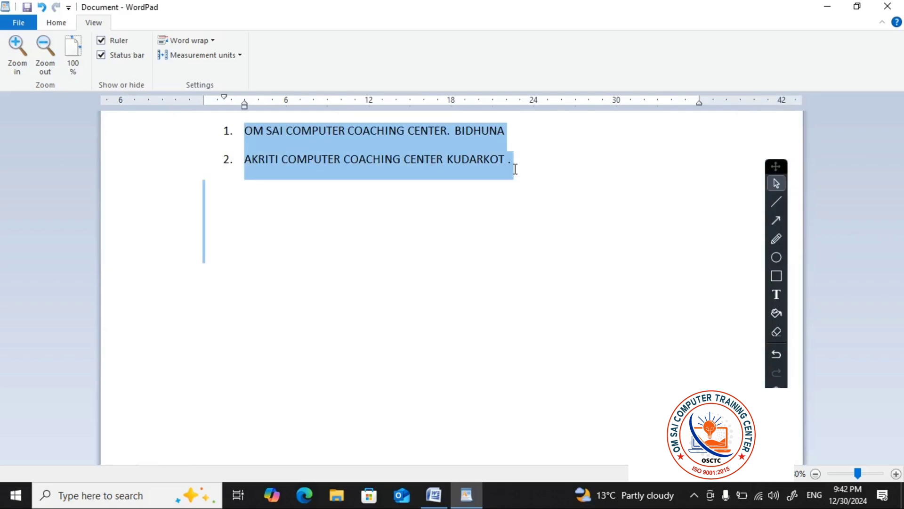
pyautogui.click(439, 232)
pyautogui.hotkey('ctrl', 'v')
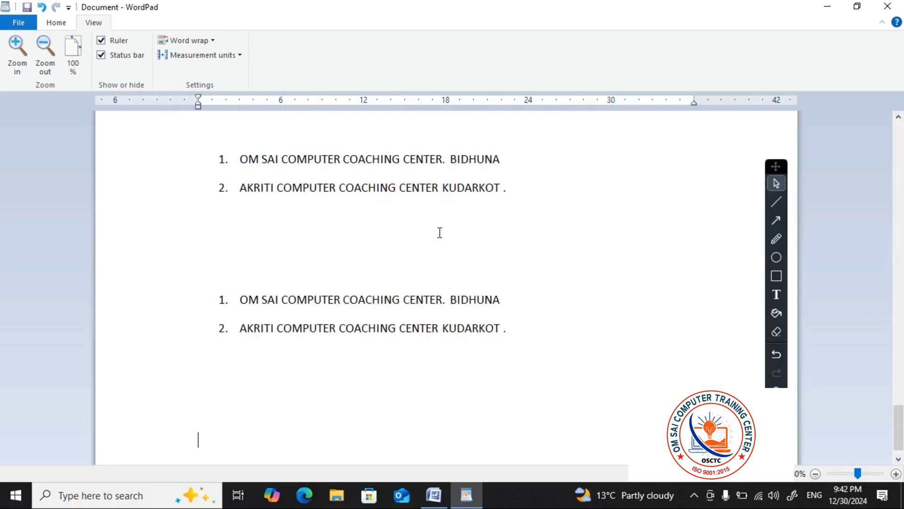
# Browse up and down through the pasted lists and view them at different page magnifications
pyautogui.click(521, 229)
pyautogui.scroll(15, 490, 250)
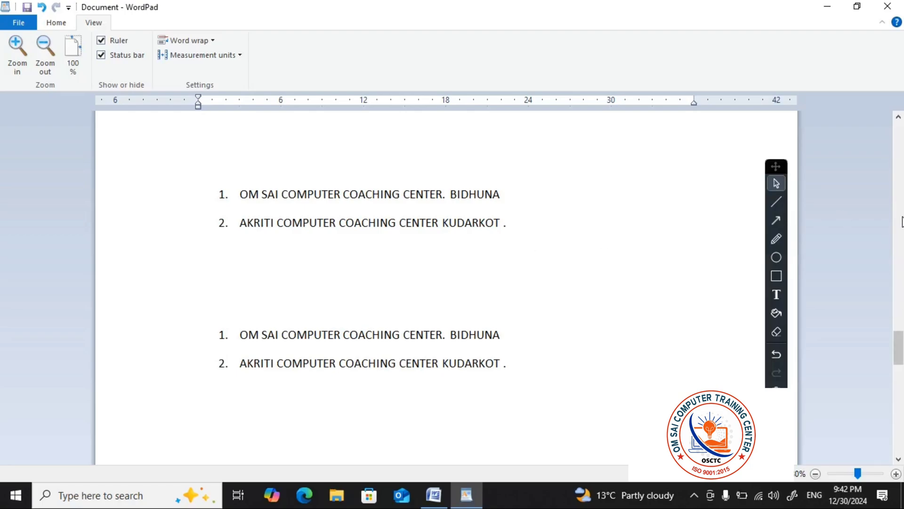
pyautogui.click(902, 236)
pyautogui.click(902, 209)
pyautogui.click(901, 194)
pyautogui.click(901, 184)
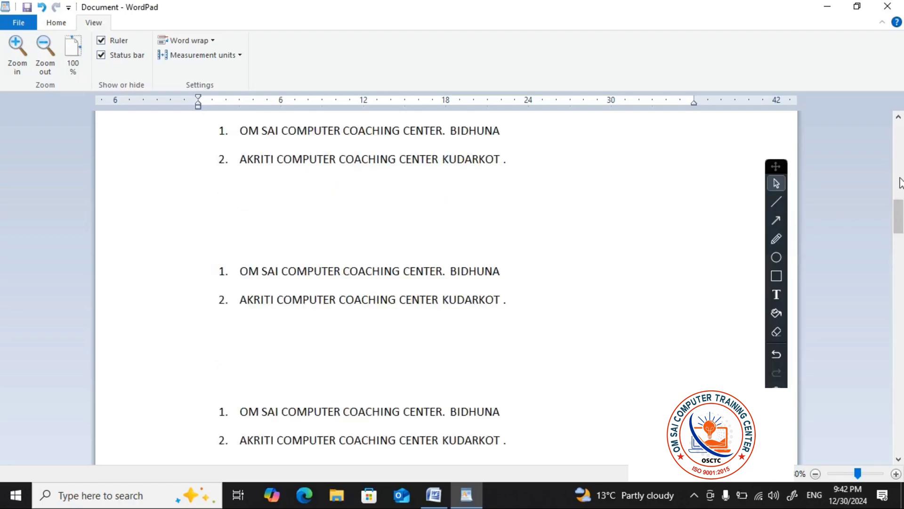
pyautogui.click(901, 177)
pyautogui.moveTo(901, 178)
pyautogui.mouseDown()
pyautogui.moveTo(902, 222)
pyautogui.moveTo(901, 185)
pyautogui.mouseUp()
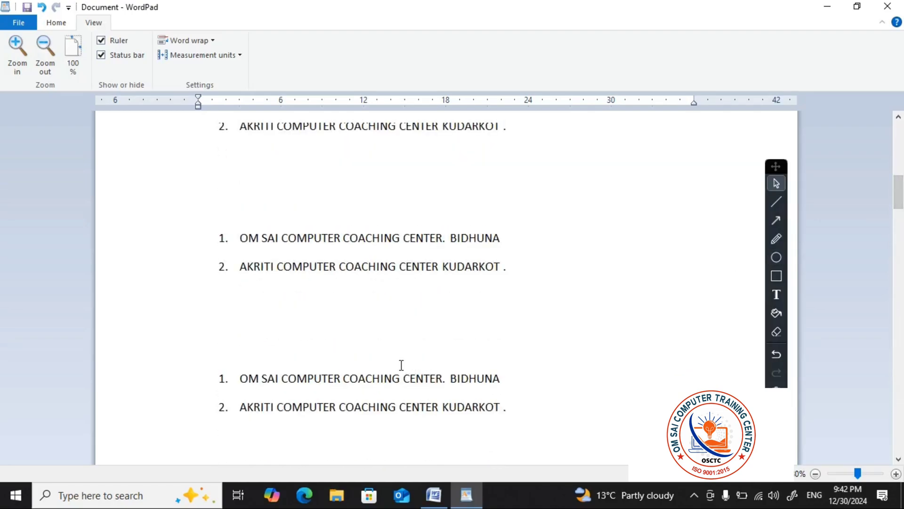
pyautogui.scroll(1, 304, 303)
pyautogui.scroll(-1, 606, 325)
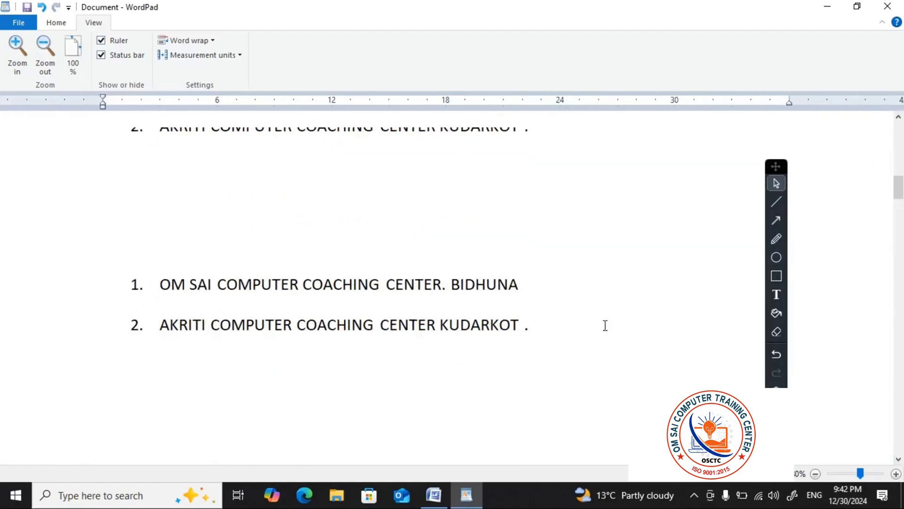
pyautogui.scroll(5, 599, 260)
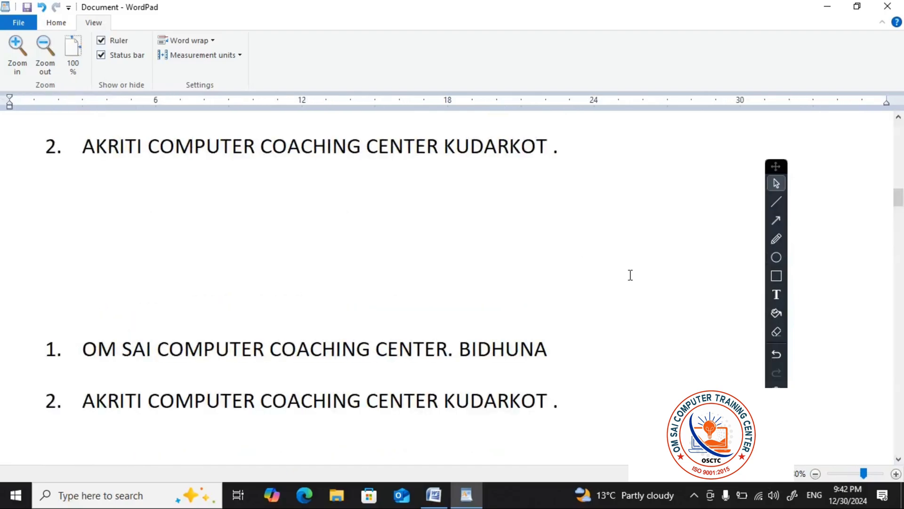
pyautogui.scroll(-4, 629, 275)
pyautogui.scroll(-5, 903, 275)
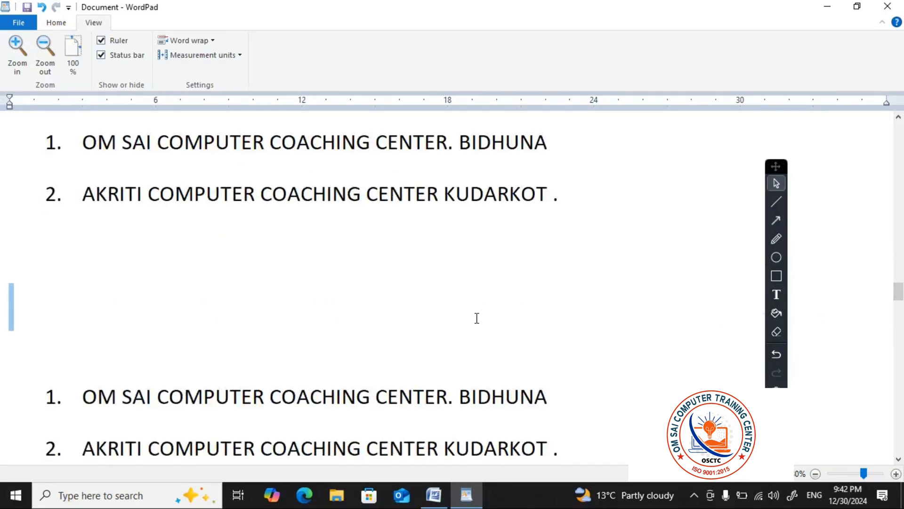
pyautogui.scroll(-3, 208, 311)
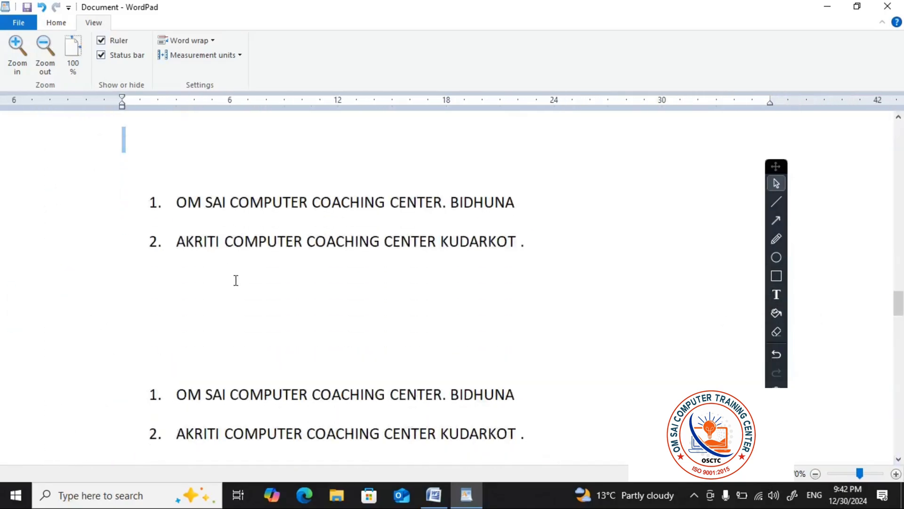
pyautogui.scroll(-1, 386, 401)
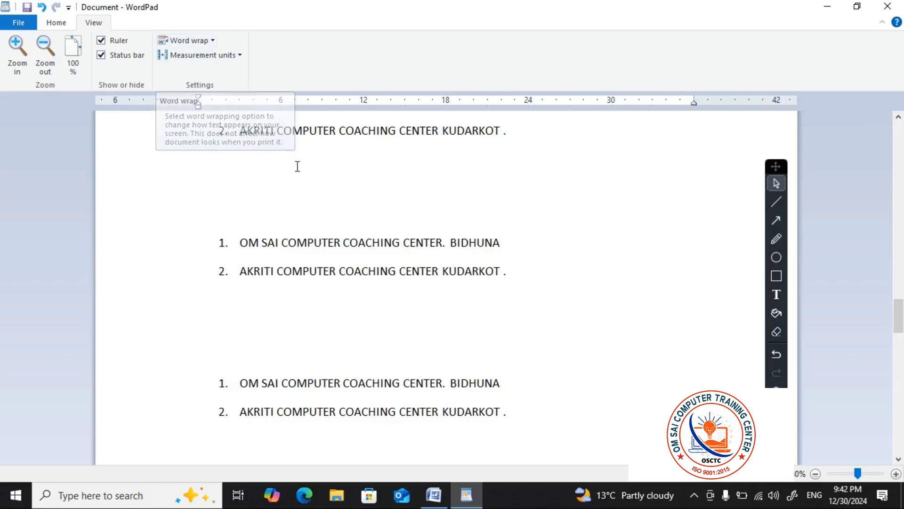
pyautogui.scroll(10, 401, 226)
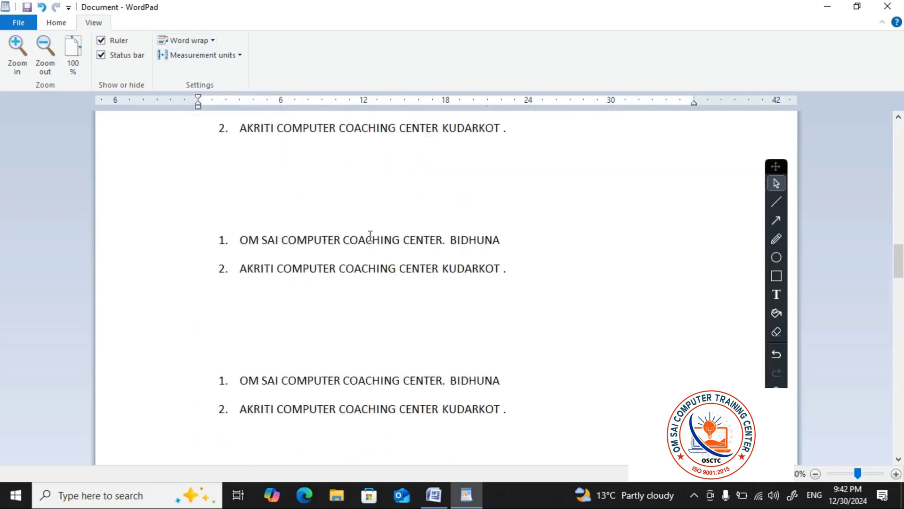
# With word wrap set to Wrap to ruler, append "OM SAI COMPUTER TRAINING CENTER" to the second item of the uppermost list
pyautogui.click(215, 41)
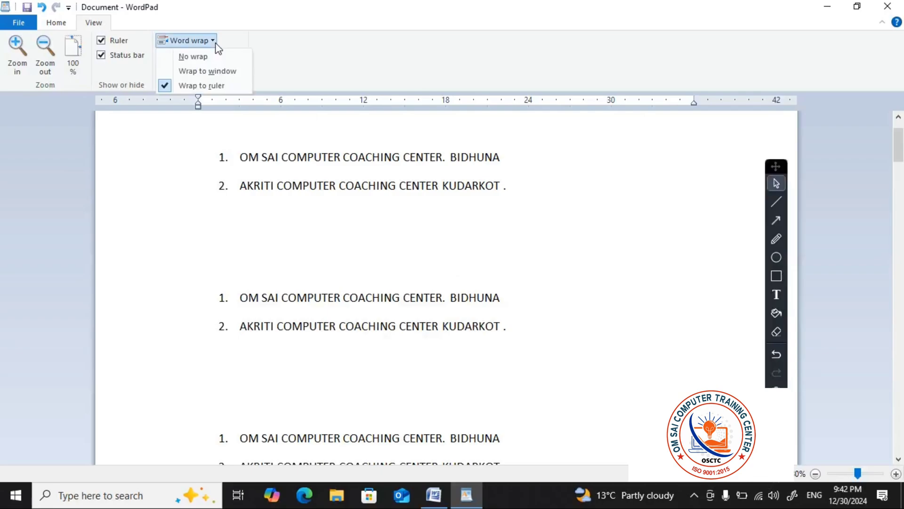
pyautogui.click(198, 91)
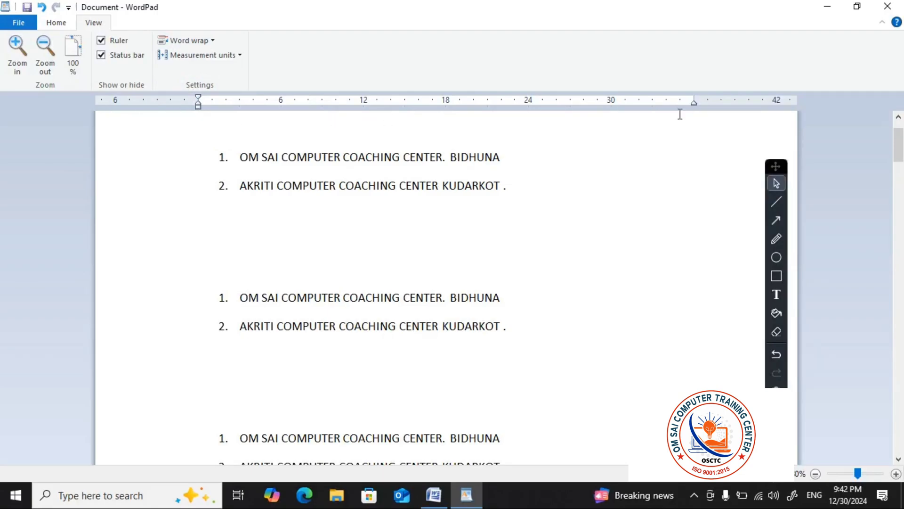
pyautogui.click(589, 159)
pyautogui.click(527, 191)
pyautogui.write('OM SA')
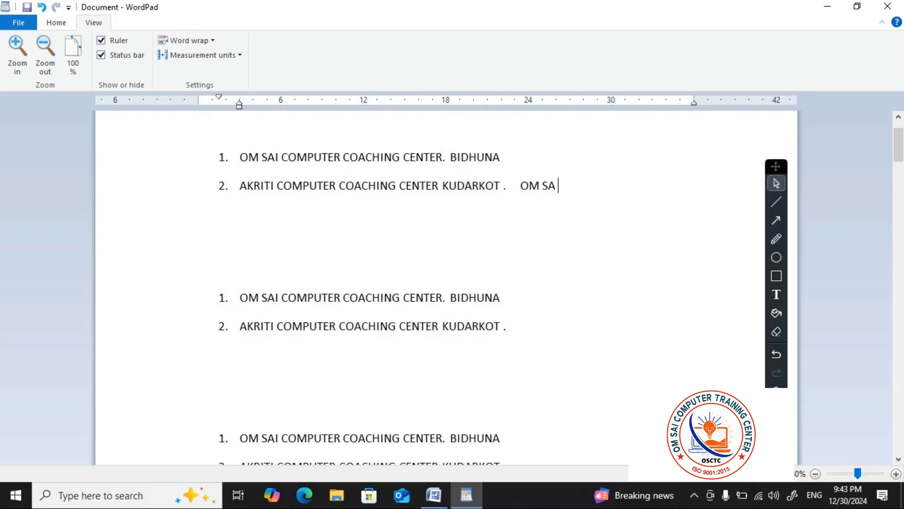
pyautogui.write('I COMPUTER TRAI')
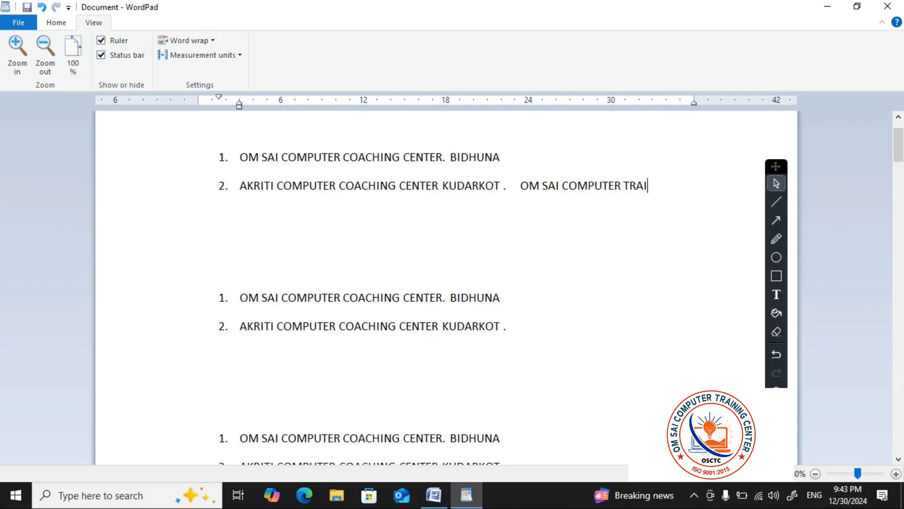
pyautogui.write('NING CENTER')
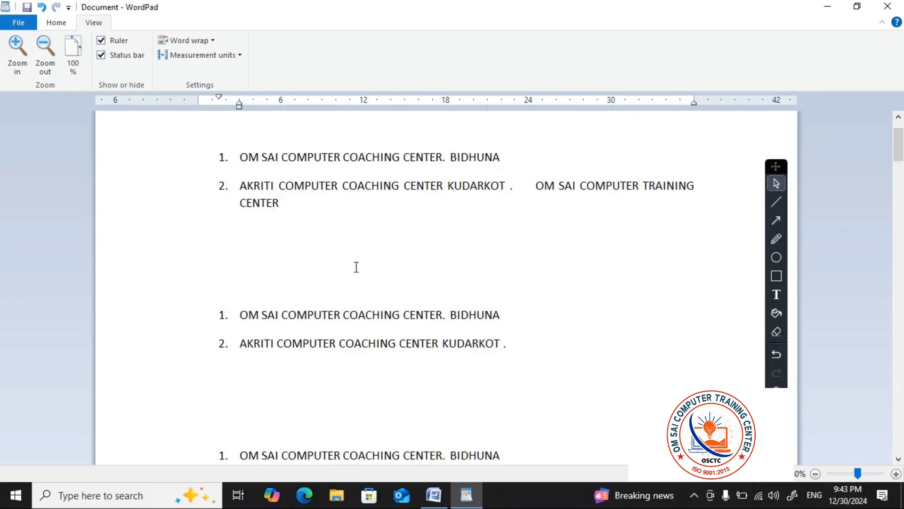
# Set word wrap to No wrap and extend the same line with "DFFGG" and a long run of H characters, ending in a new line
pyautogui.click(213, 41)
pyautogui.click(205, 57)
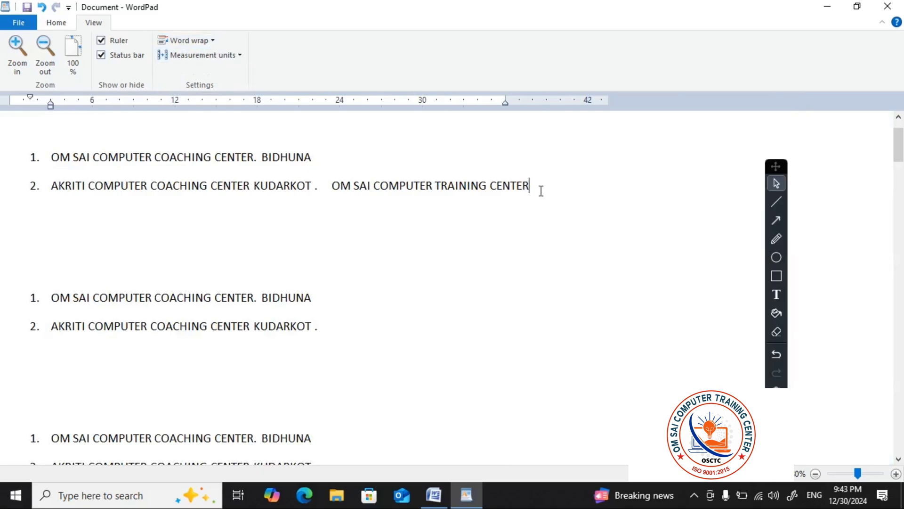
pyautogui.write('DFFGGHHHHHHHHHHHHHHHHHHHHHHHHHH')
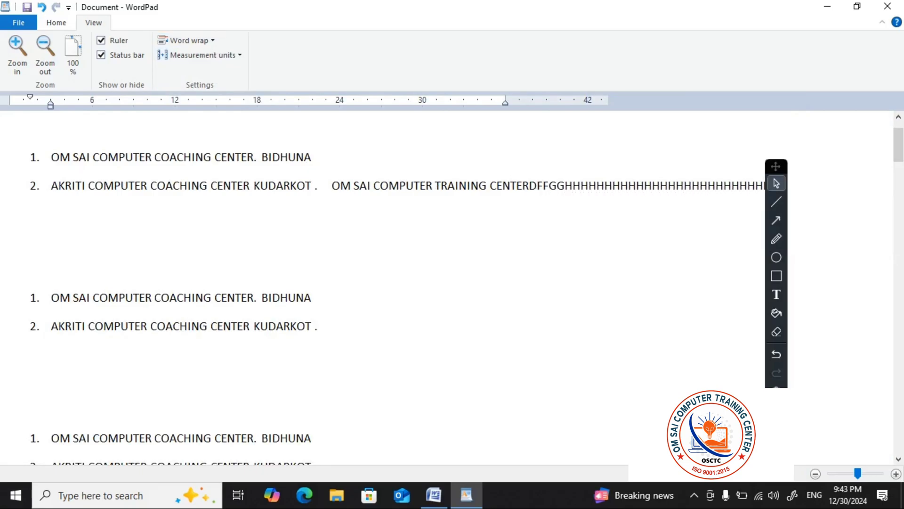
pyautogui.write('HHHHHHHHHHHHHHHHHHHHHHHHHHHHHHHHHHHHHHHHHHHHHHHHHHHHHHHHHHHHHHHHHHHHHHHHHHHHHH')
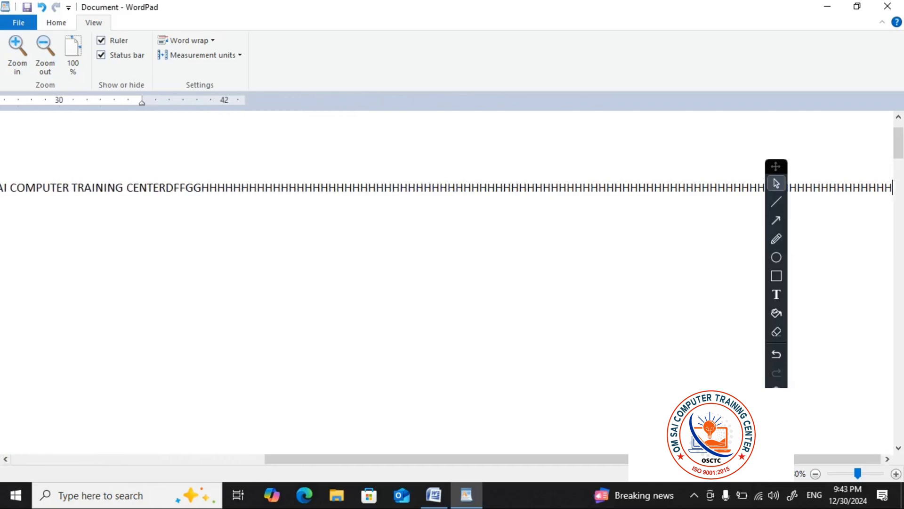
pyautogui.write('HHHHHHHHHHHHHHHHHH')
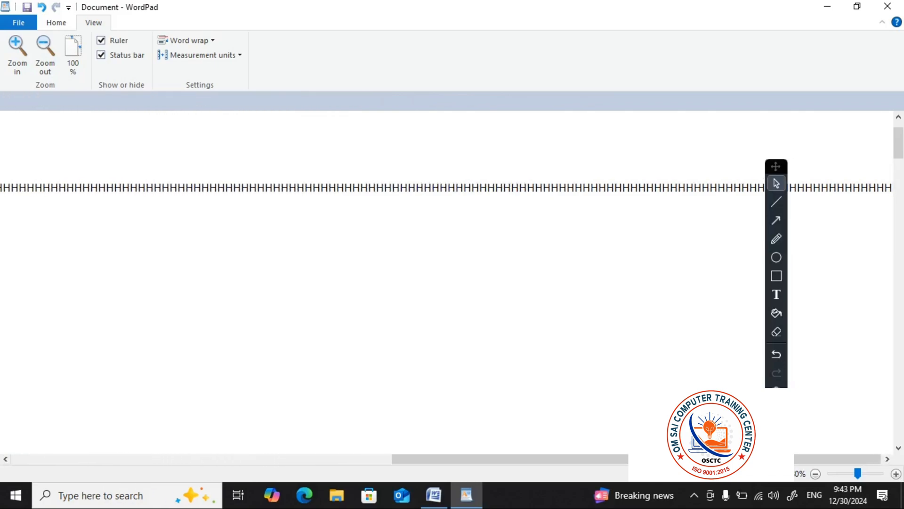
pyautogui.press('Return')
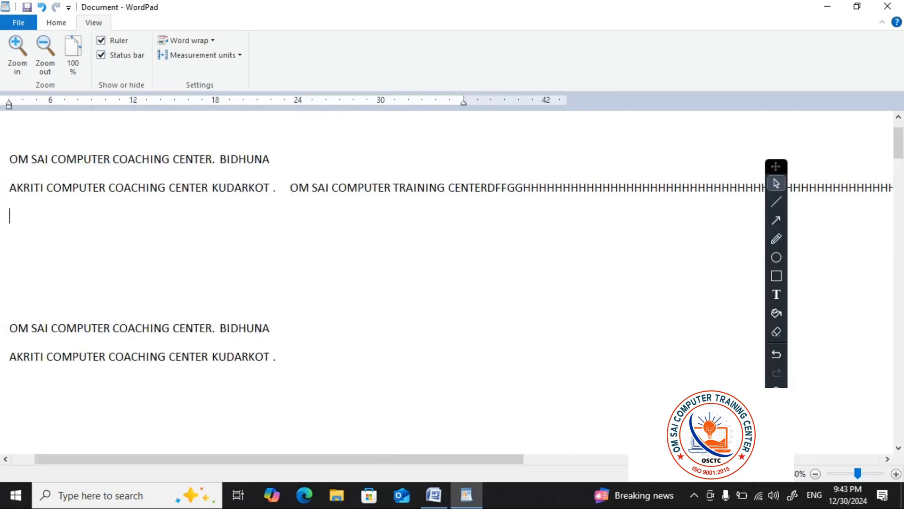
# Undo the text added to the list item and set word wrap back to Wrap to ruler
pyautogui.hotkey('ctrl', 'z')
pyautogui.hotkey('ctrl', 'z')
pyautogui.hotkey('ctrl', 'z')
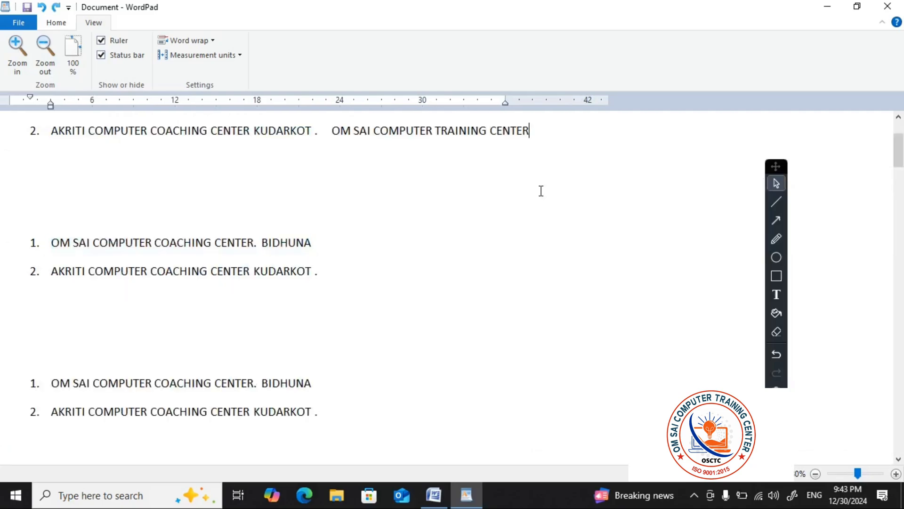
pyautogui.hotkey('ctrl', 'z')
pyautogui.hotkey('ctrl', 'z')
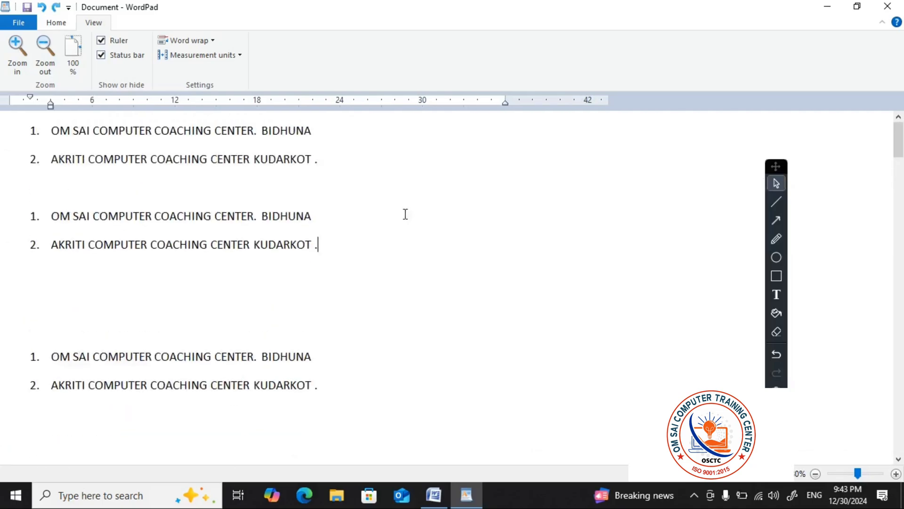
pyautogui.click(213, 42)
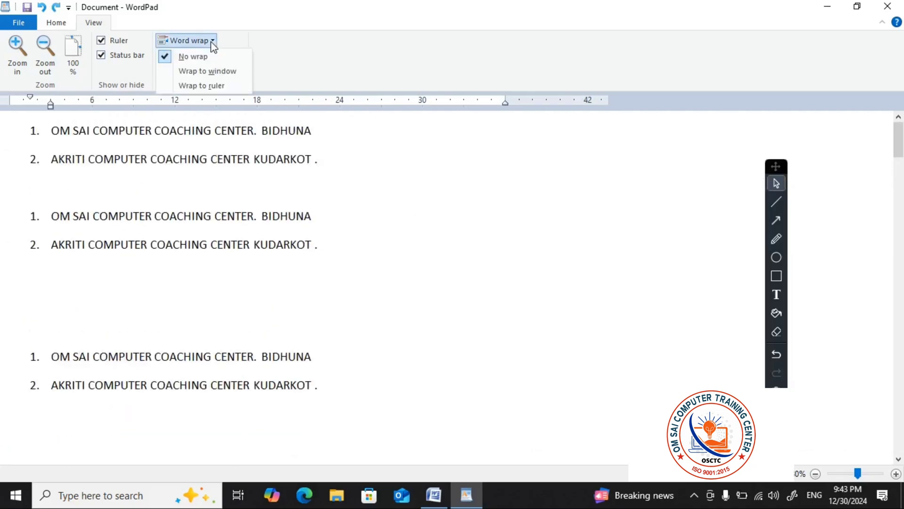
pyautogui.click(202, 86)
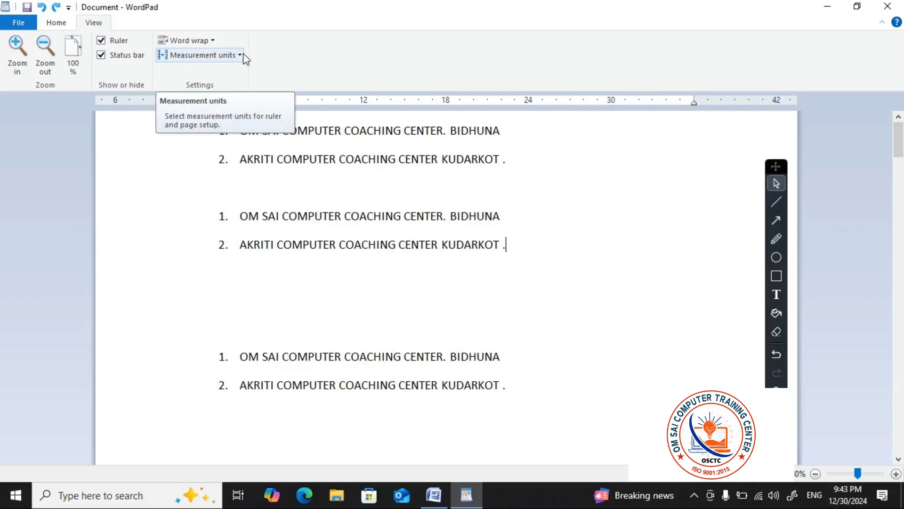
# Change the ruler's measurement units to Inches and finally to Centimeters, and look over the lists with the new ruler scale
pyautogui.click(244, 54)
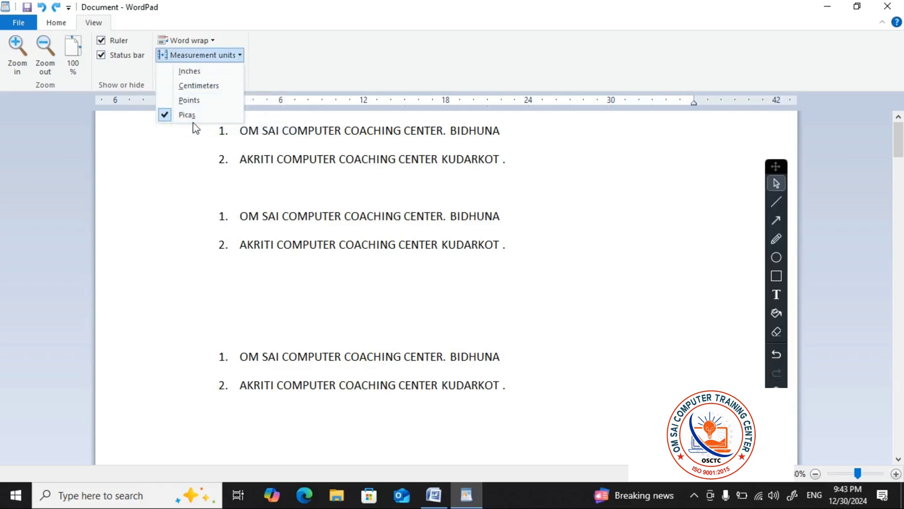
pyautogui.click(197, 76)
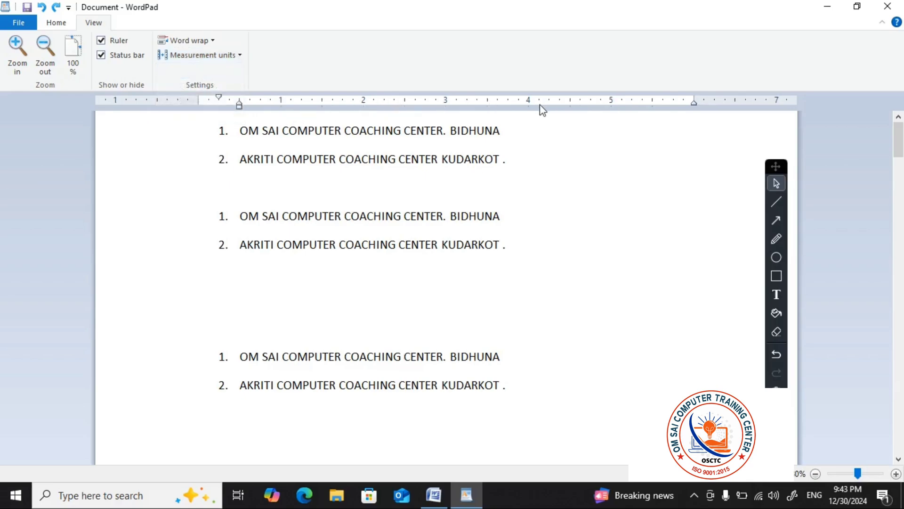
pyautogui.click(242, 55)
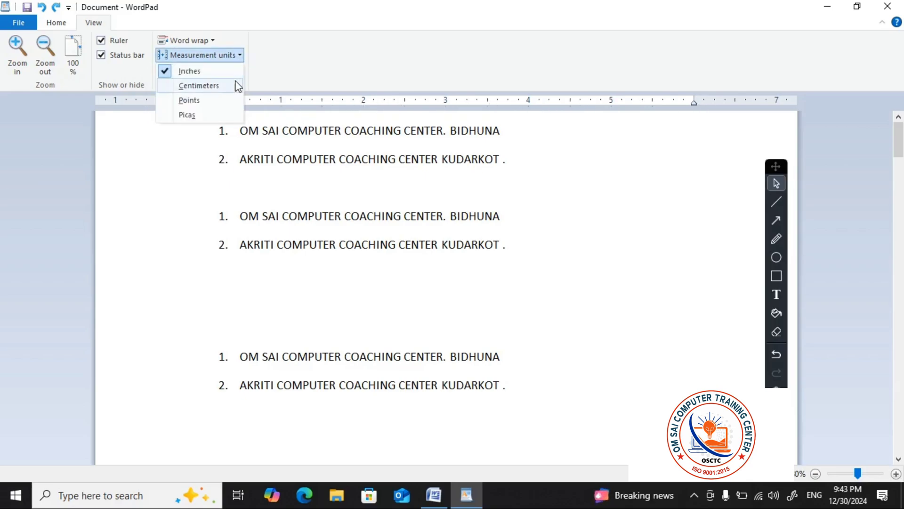
pyautogui.click(210, 86)
pyautogui.scroll(-1, 512, 268)
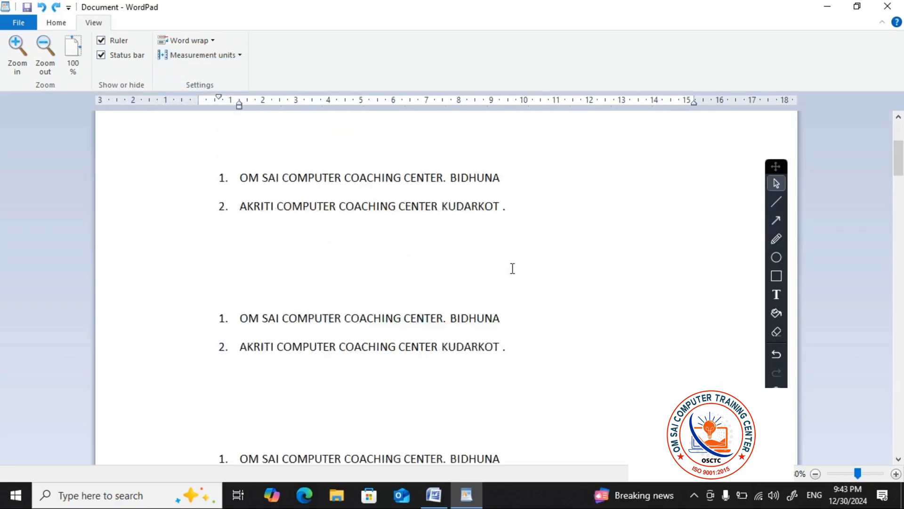
pyautogui.scroll(-2, 512, 268)
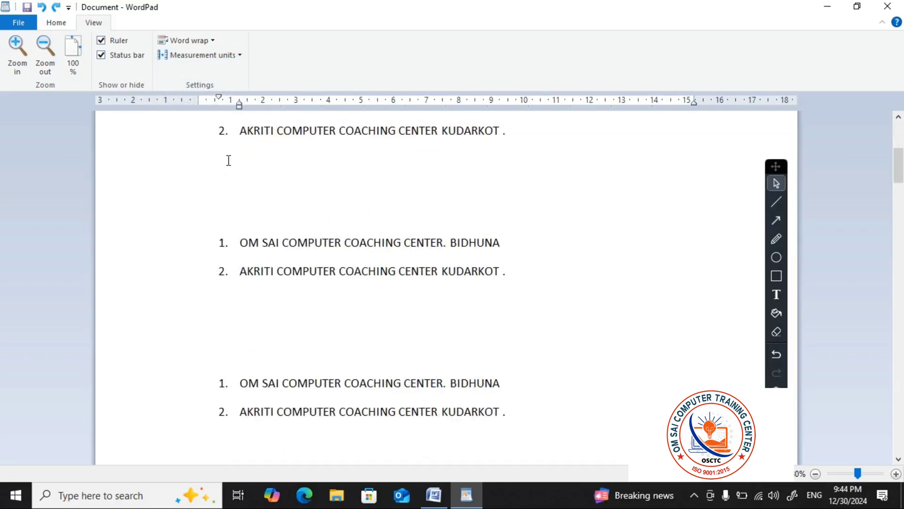
pyautogui.scroll(-1, 411, 188)
pyautogui.keyDown('ctrl'); pyautogui.scroll(-2, 412, 190); pyautogui.keyUp('ctrl')
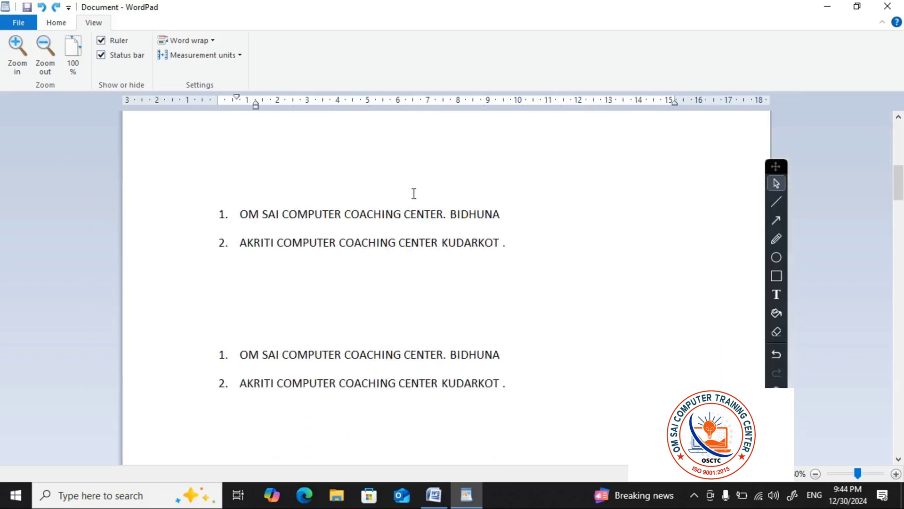
pyautogui.keyDown('ctrl'); pyautogui.scroll(2, 414, 193); pyautogui.keyUp('ctrl')
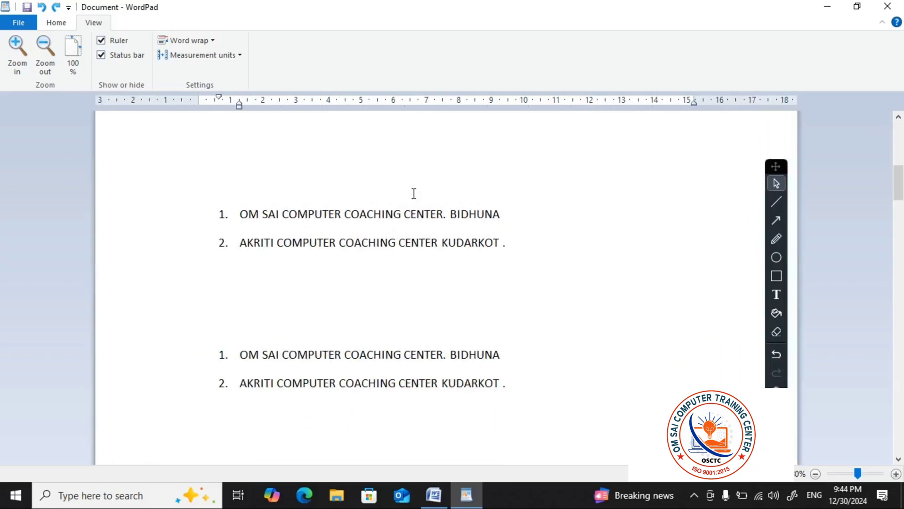